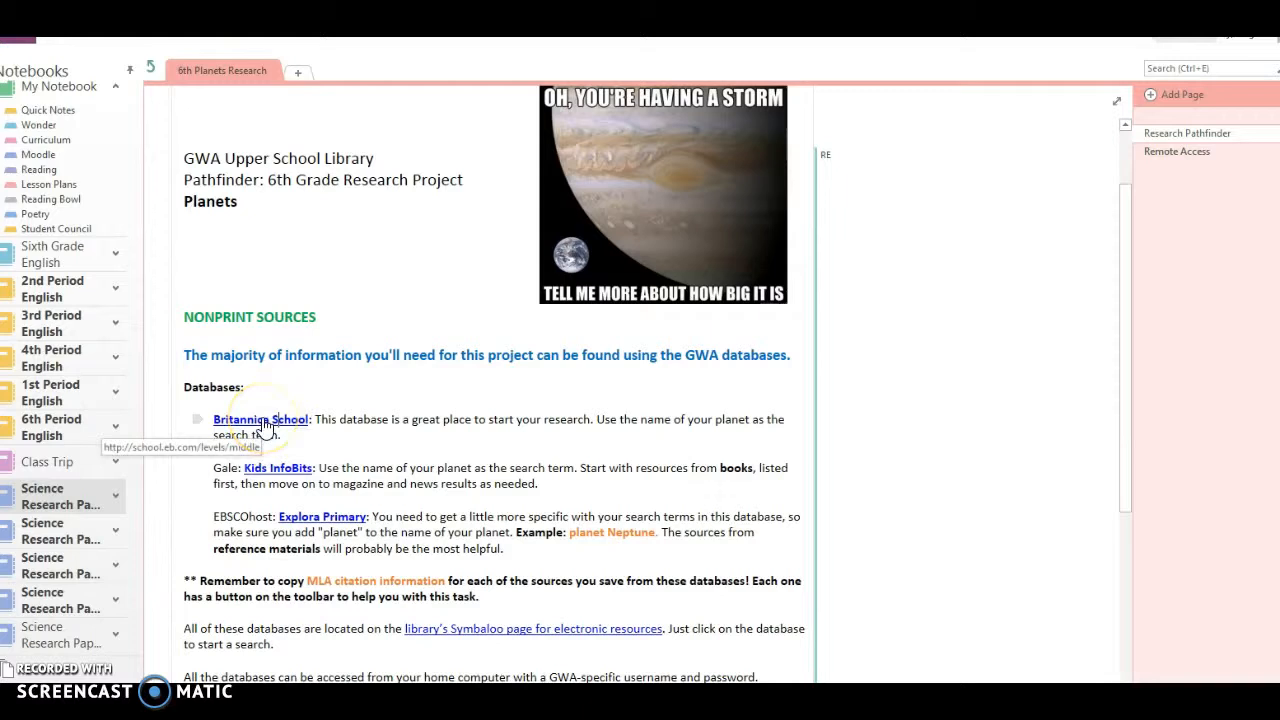
Open the Britannica School database from the pathfinder page and search for "planet pluto" to open the Pluto (dwarf planet) article.
click(263, 422)
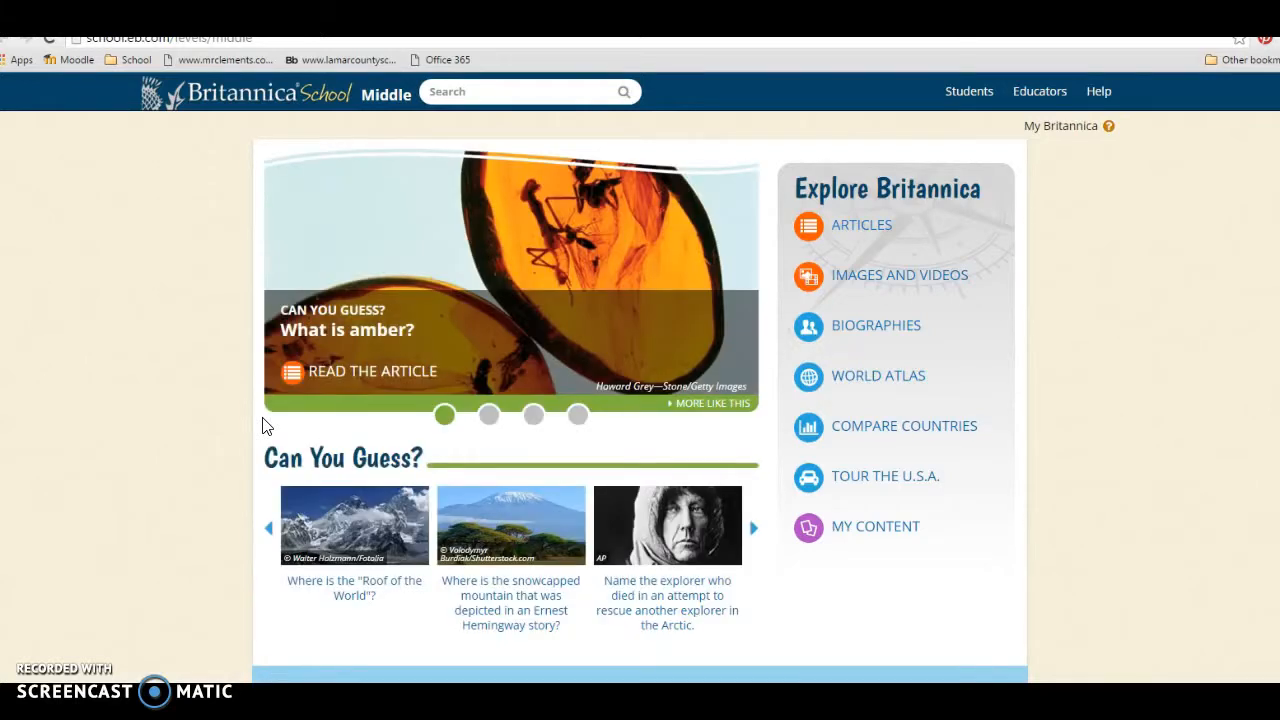
click(490, 91)
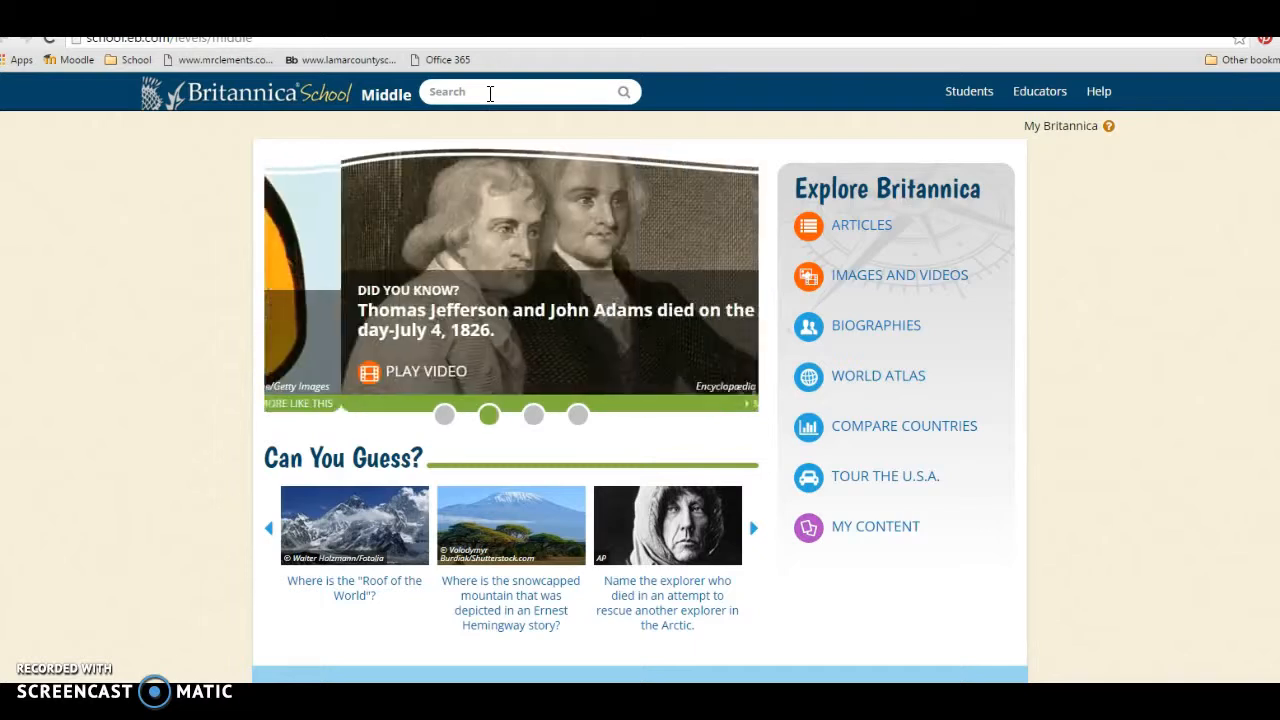
click(490, 93)
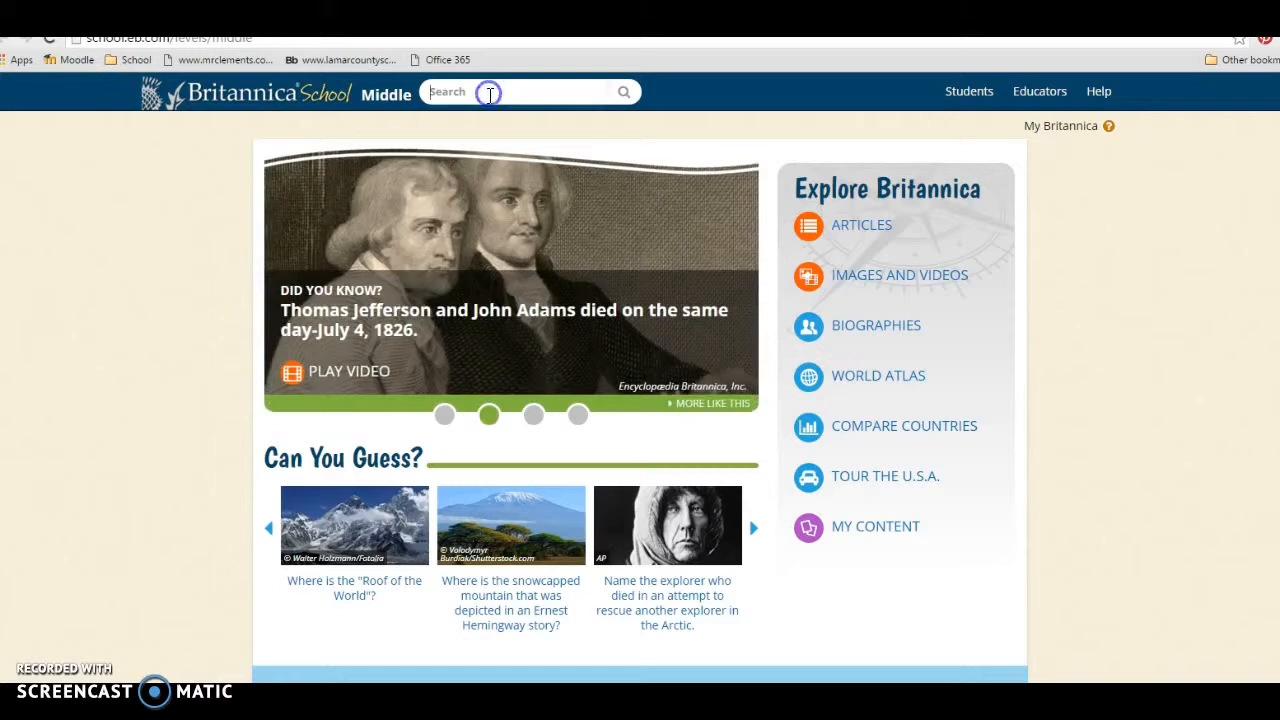
text(pluto)
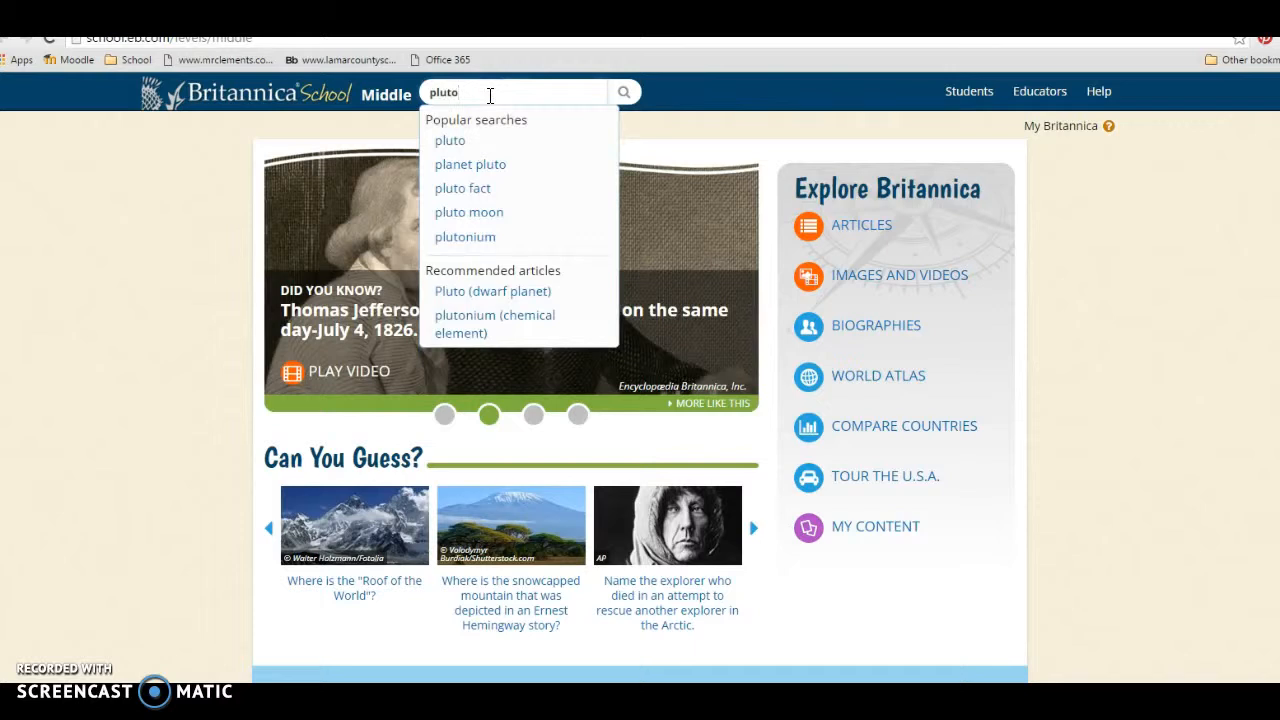
click(466, 165)
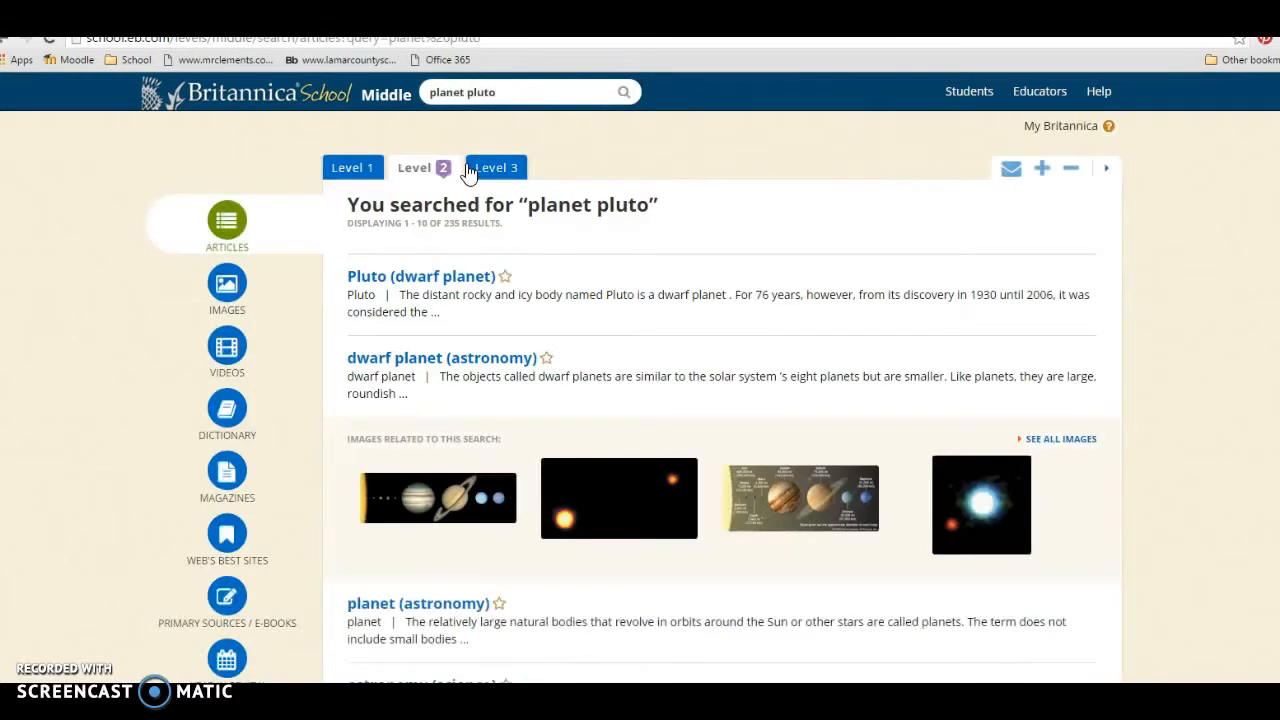
click(428, 278)
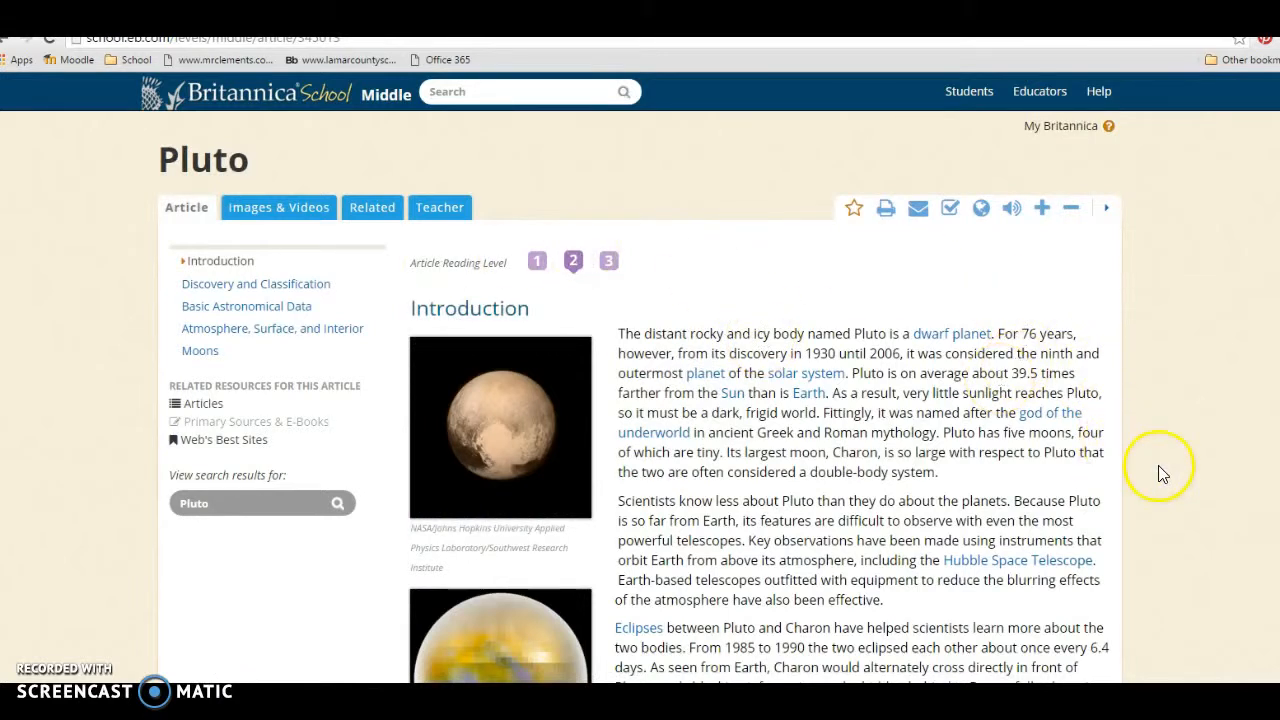
Look through the Pluto article from the introduction to the Moons section, and return to its beginning.
scroll(1160, 473, down, 3)
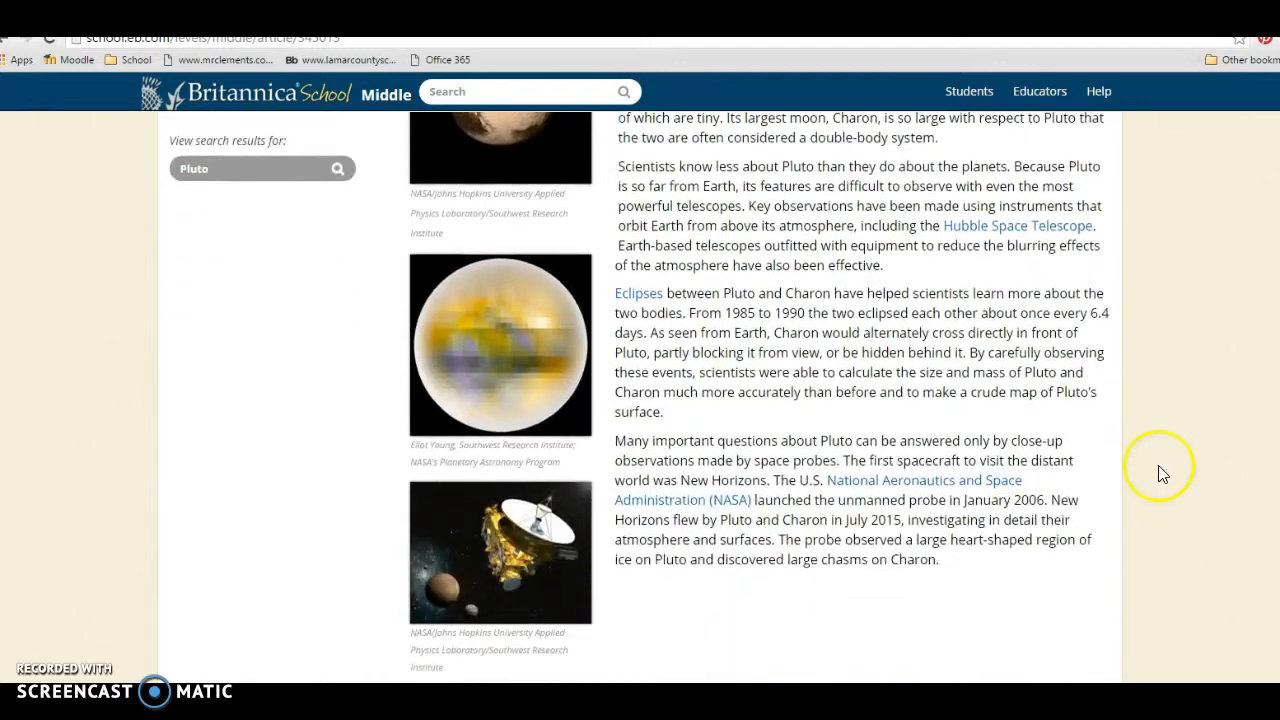
scroll(1160, 473, down, 6)
scroll(1160, 473, down, 2)
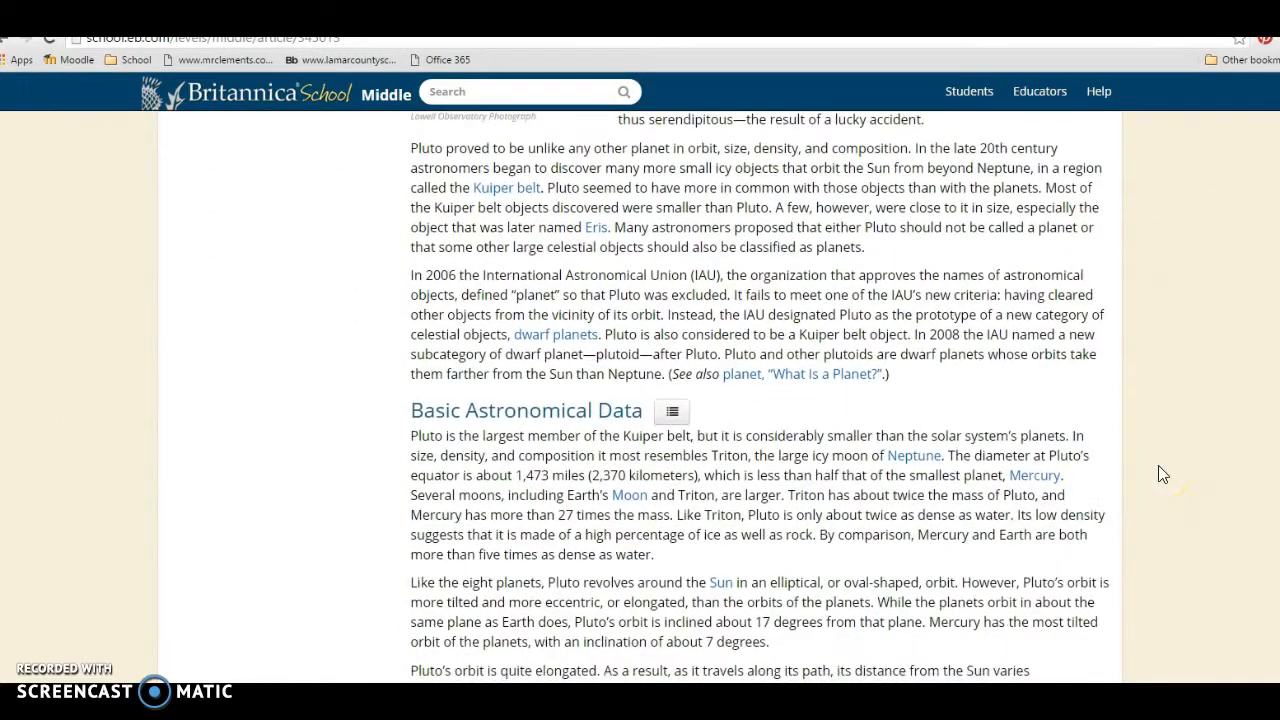
scroll(1160, 473, down, 3)
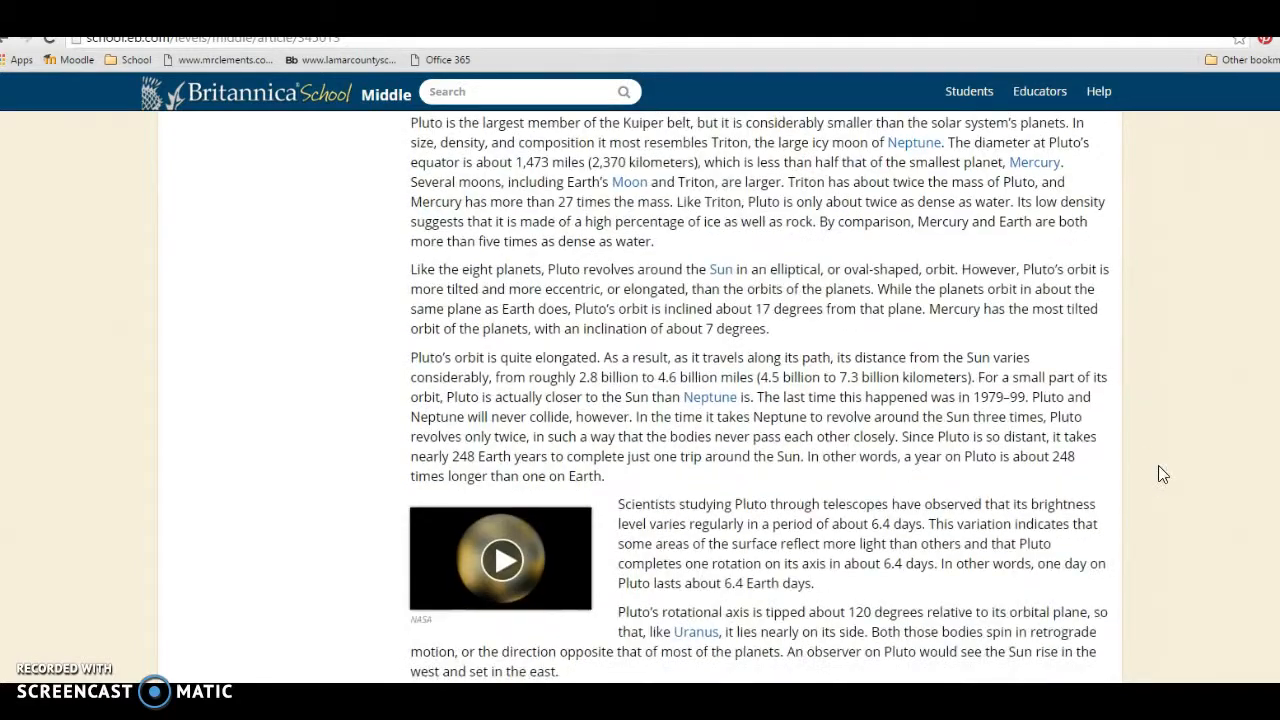
scroll(1160, 473, down, 5)
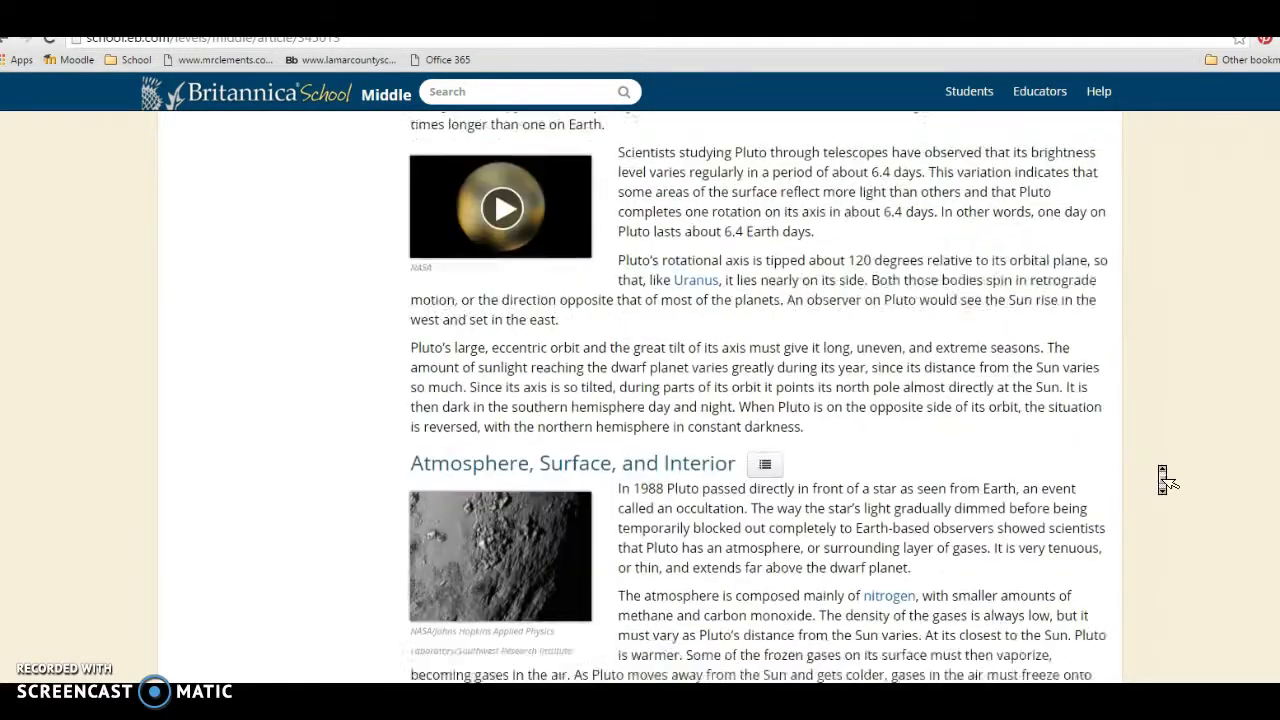
scroll(1160, 473, down, 6)
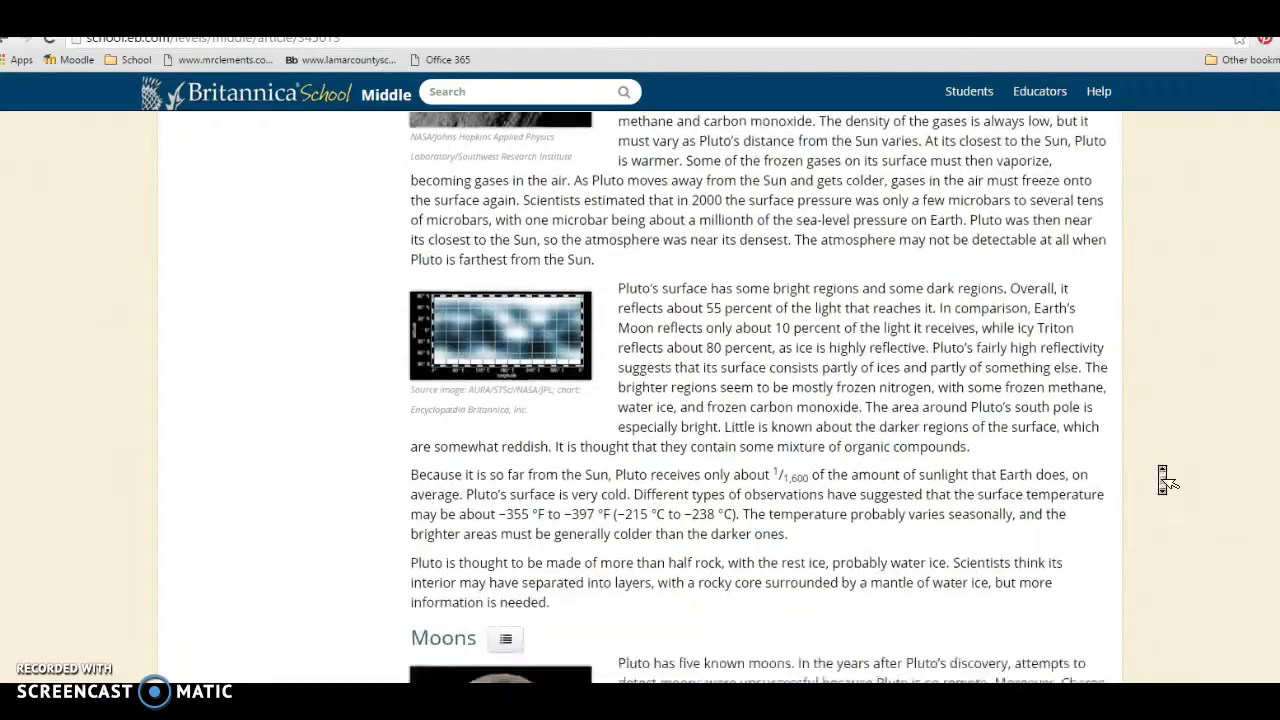
scroll(1160, 473, down, 3)
scroll(1163, 474, up, 10)
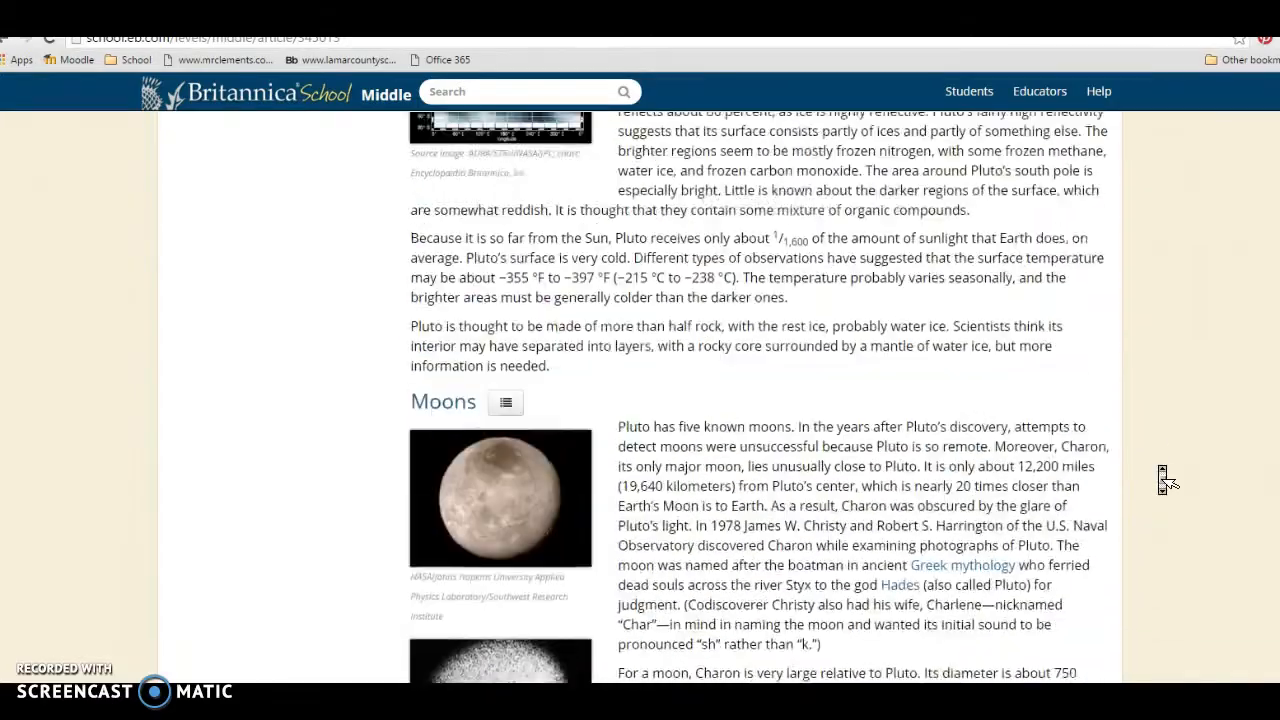
scroll(1163, 474, up, 9)
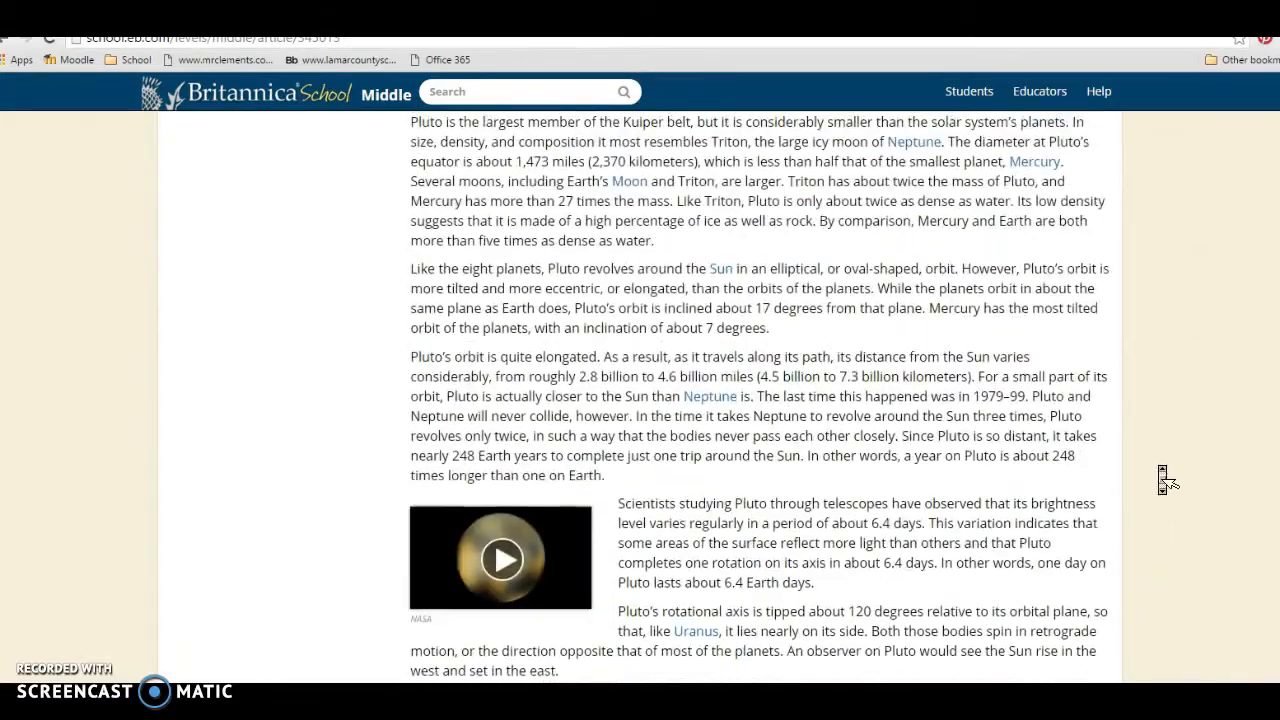
scroll(1163, 474, up, 10)
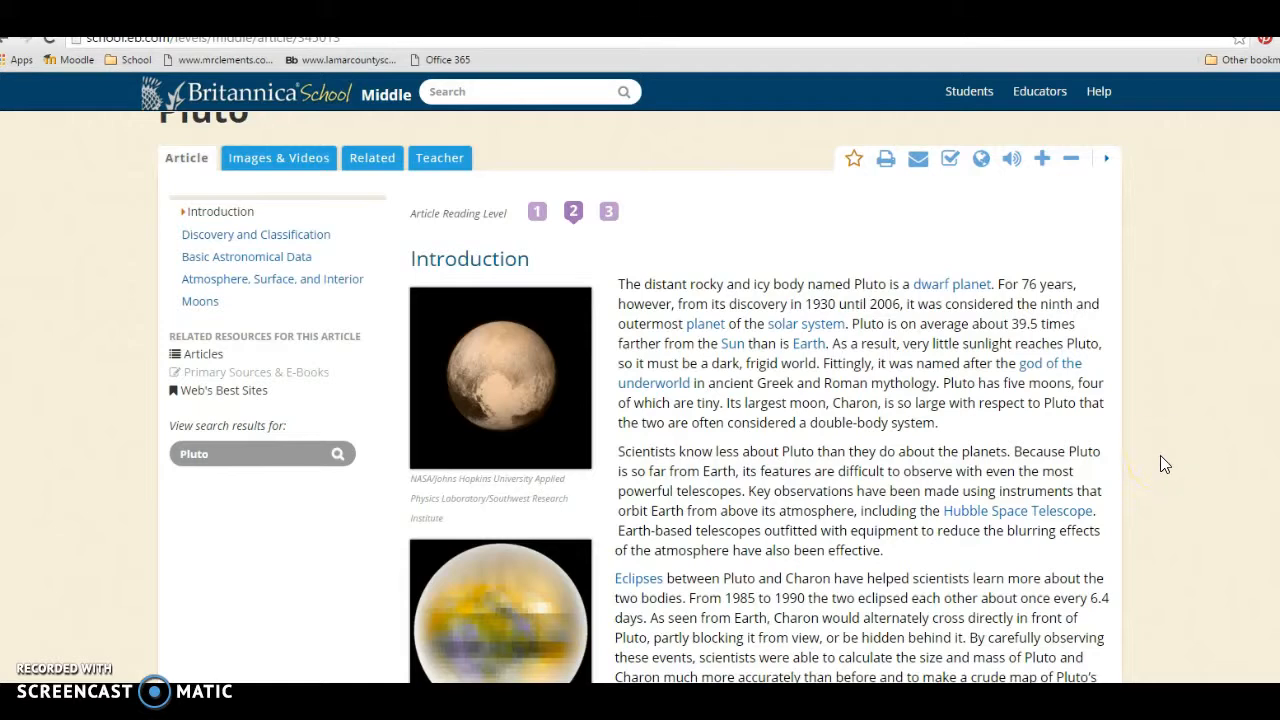
scroll(1163, 463, down, 1)
scroll(1163, 463, up, 1)
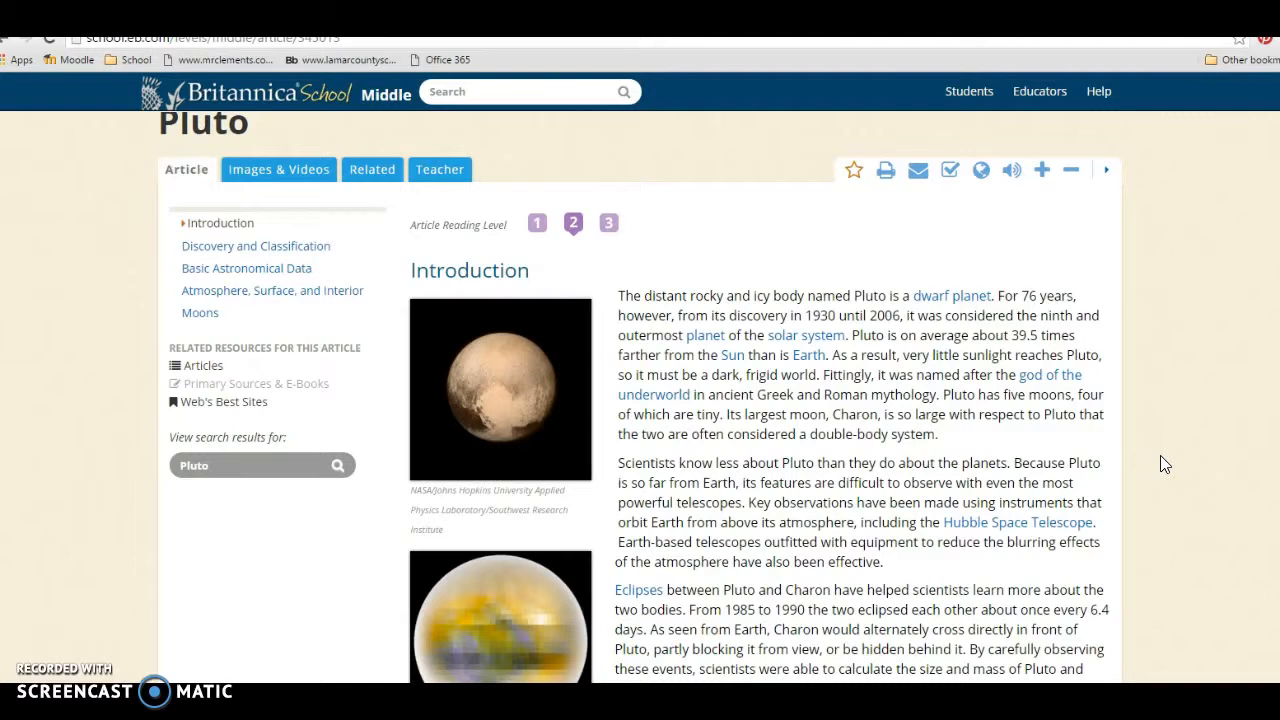
Print all pages of the Pluto article with Send To OneNote 2013 as the destination.
click(886, 174)
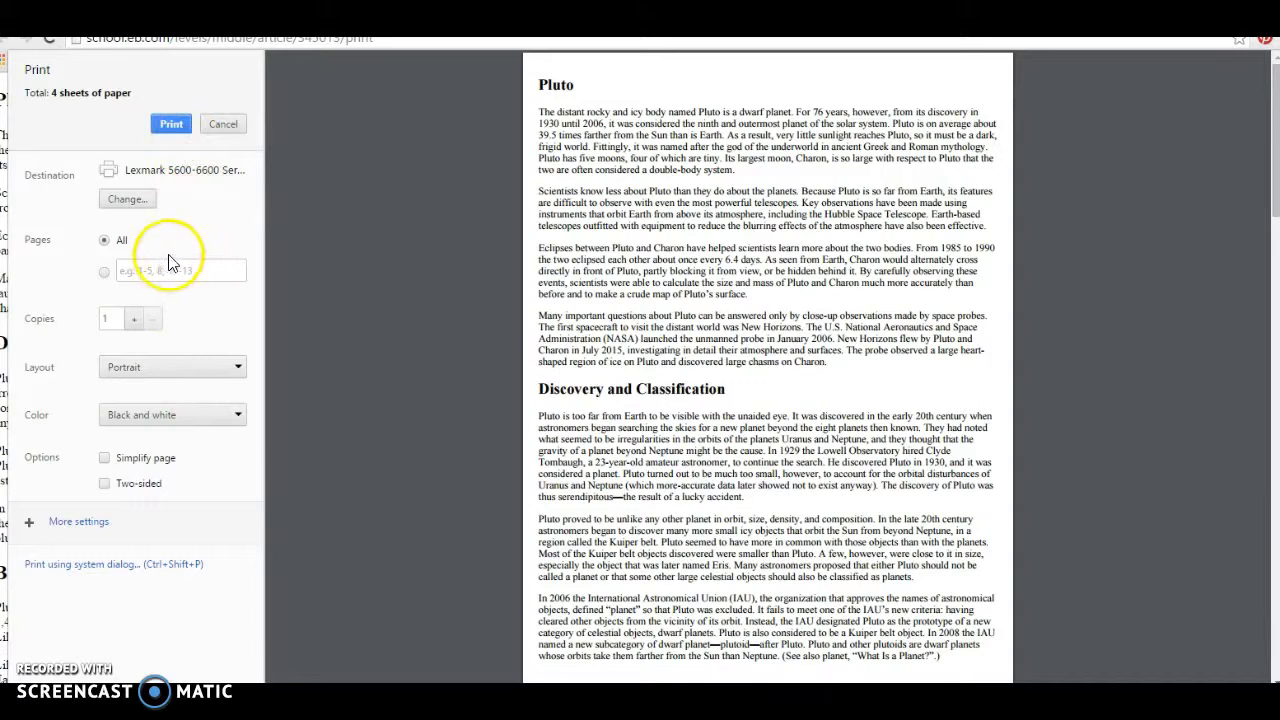
click(128, 204)
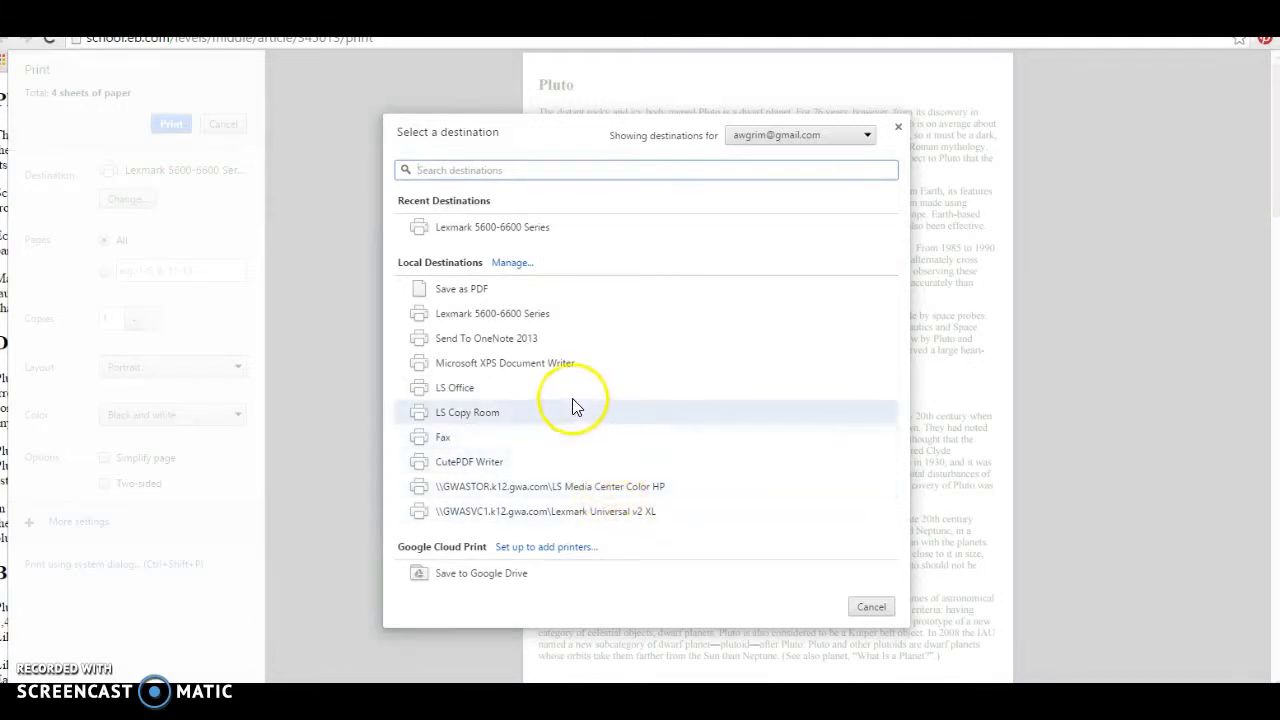
click(529, 335)
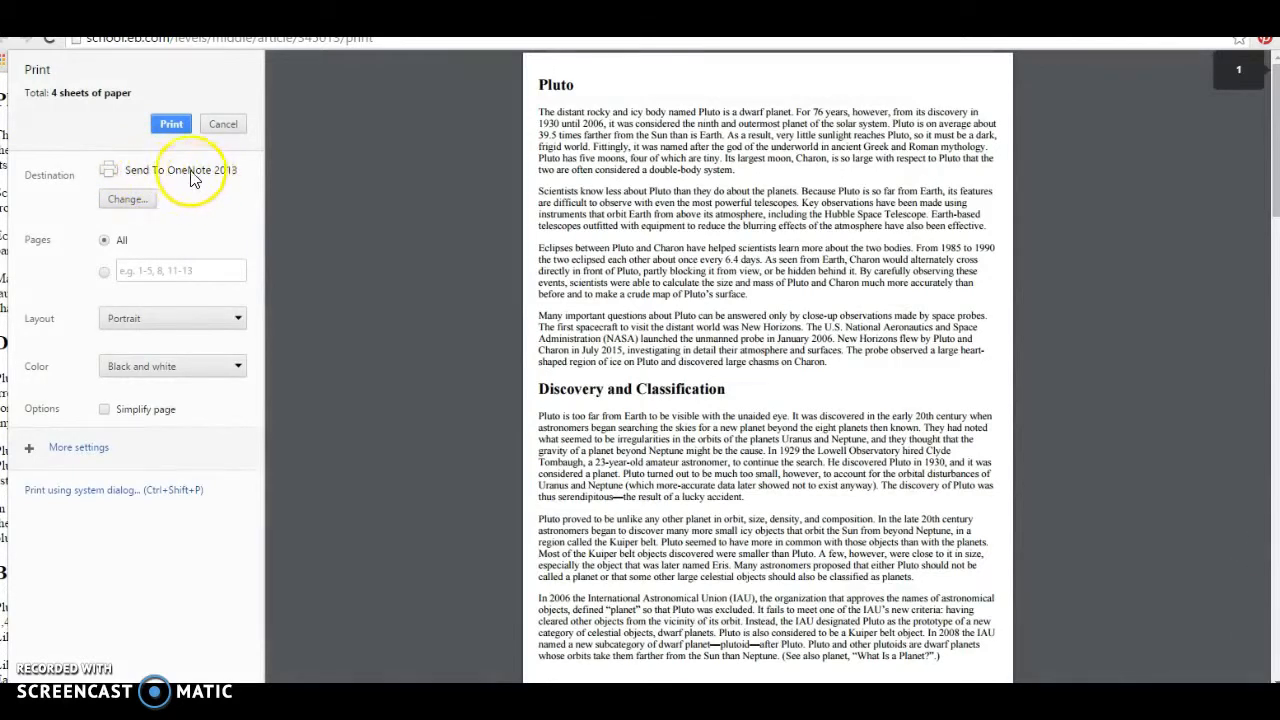
click(172, 123)
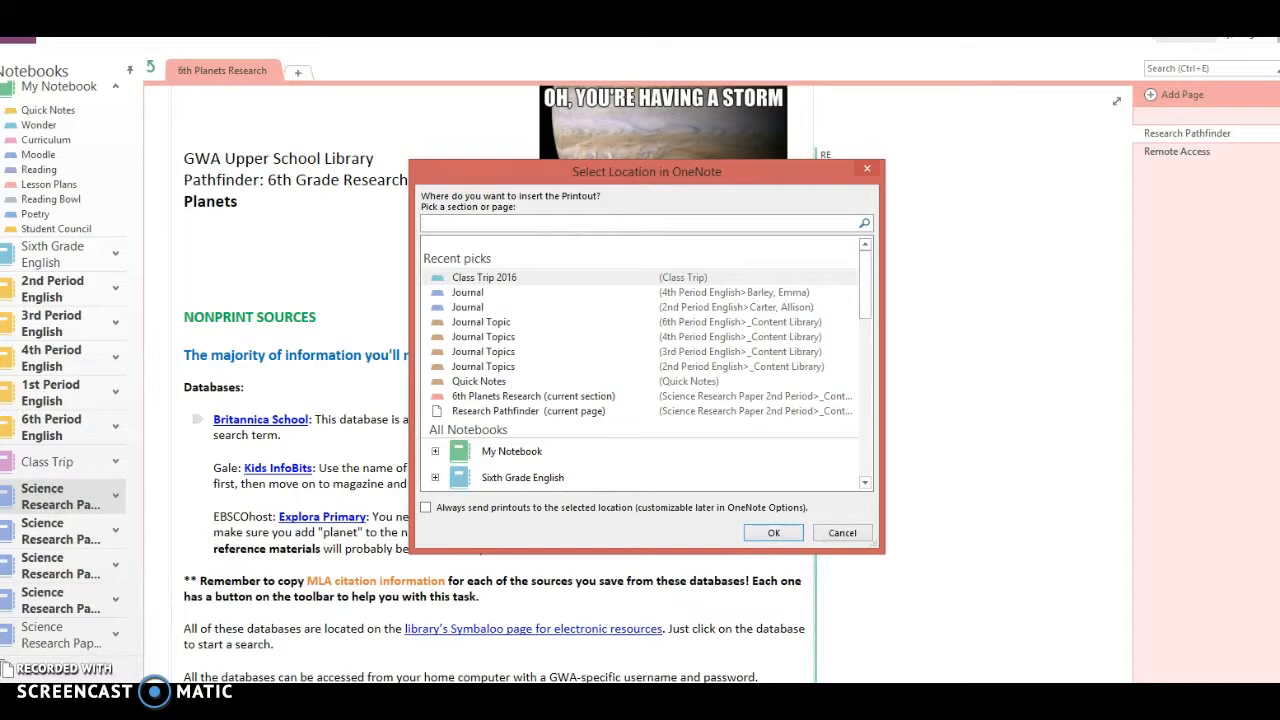
Insert the printout into the first listed student's Sources and Notes section in the Science Research Paper 2nd Period notebook.
scroll(635, 375, down, 2)
scroll(635, 377, down, 3)
scroll(633, 377, down, 3)
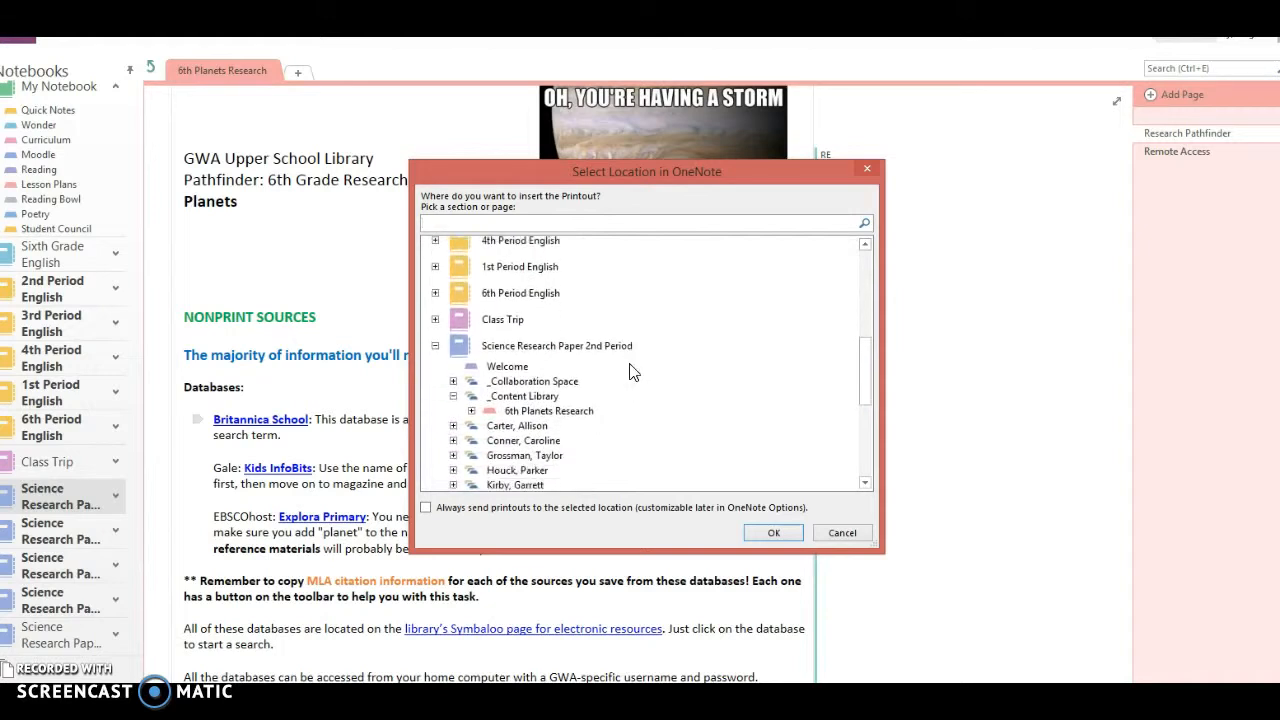
scroll(633, 377, down, 2)
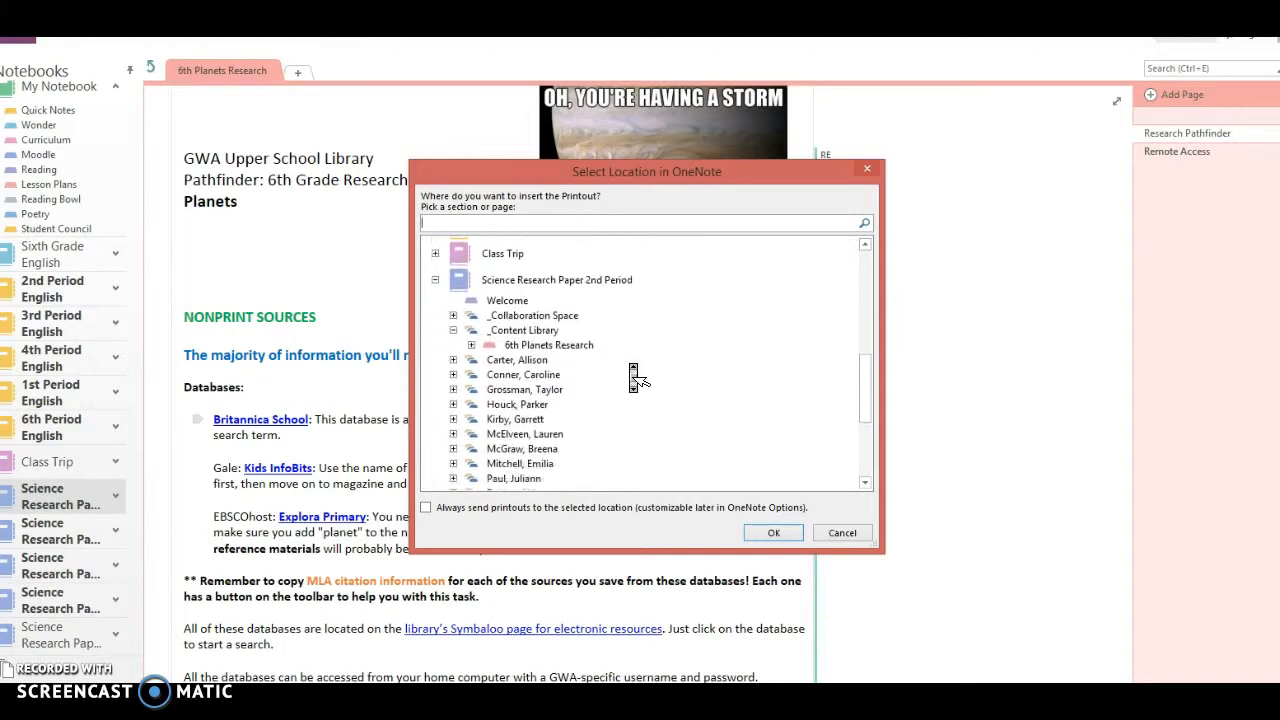
scroll(635, 377, down, 1)
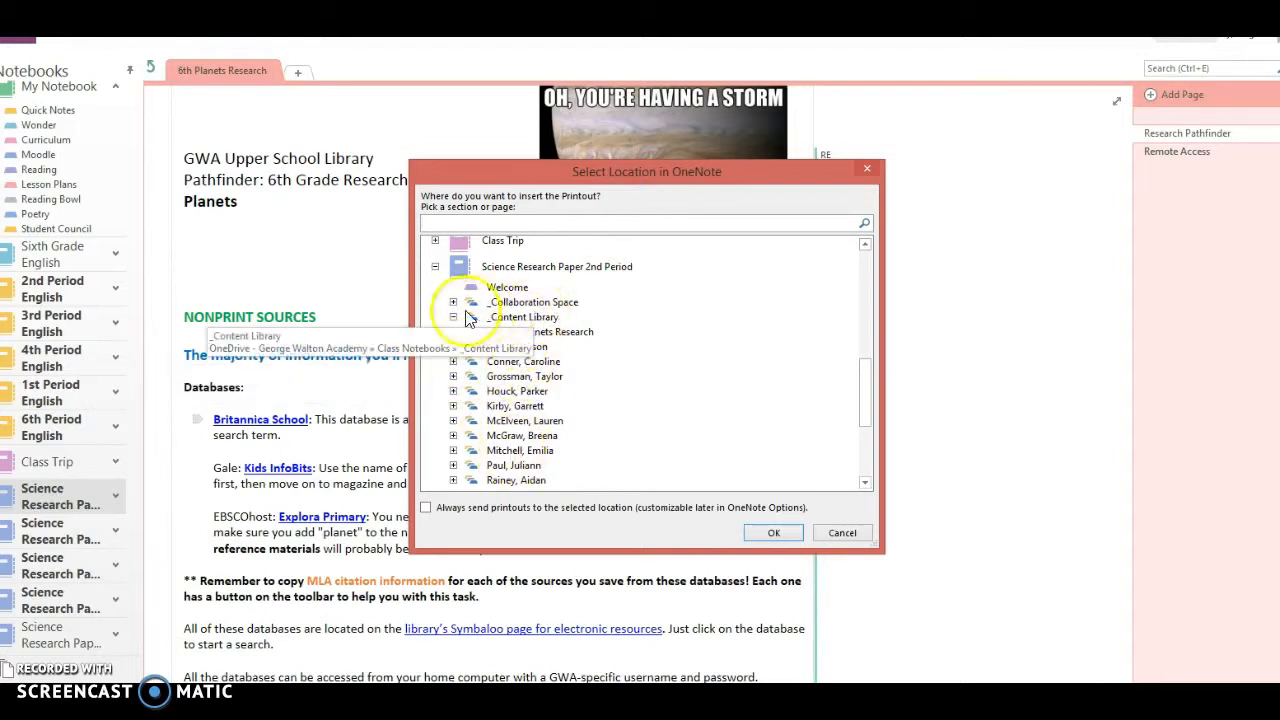
click(454, 317)
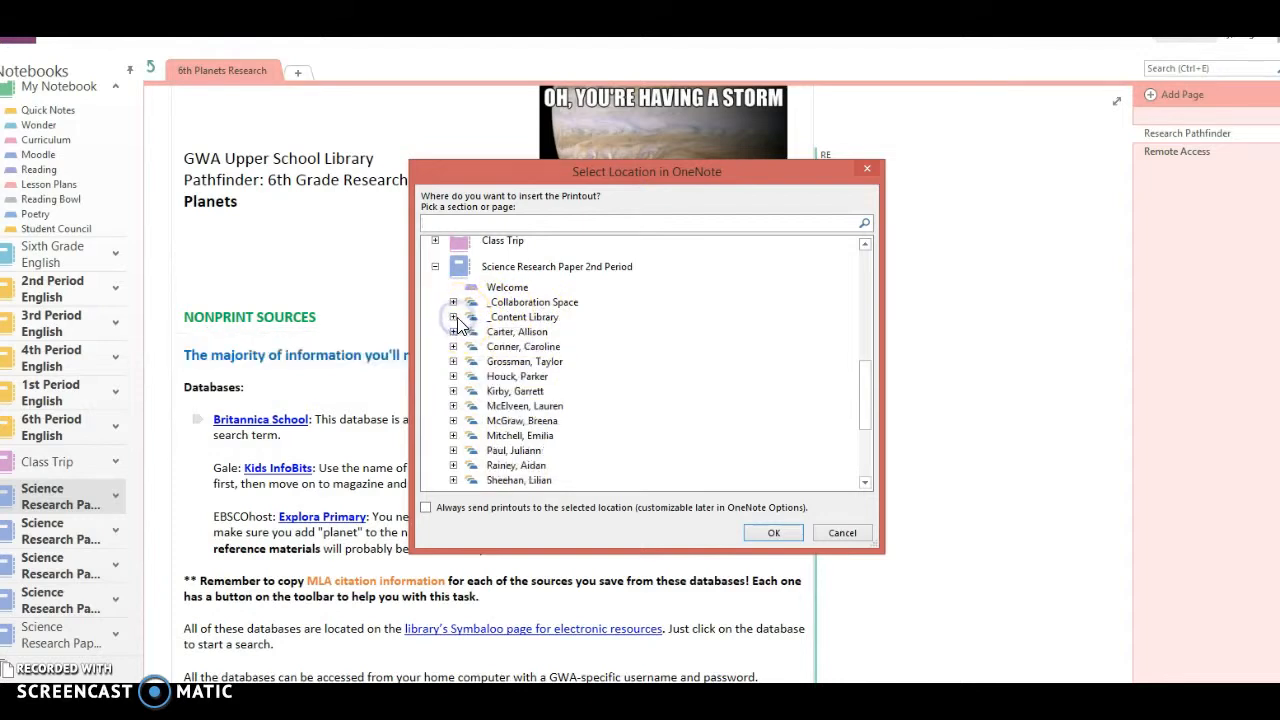
click(453, 317)
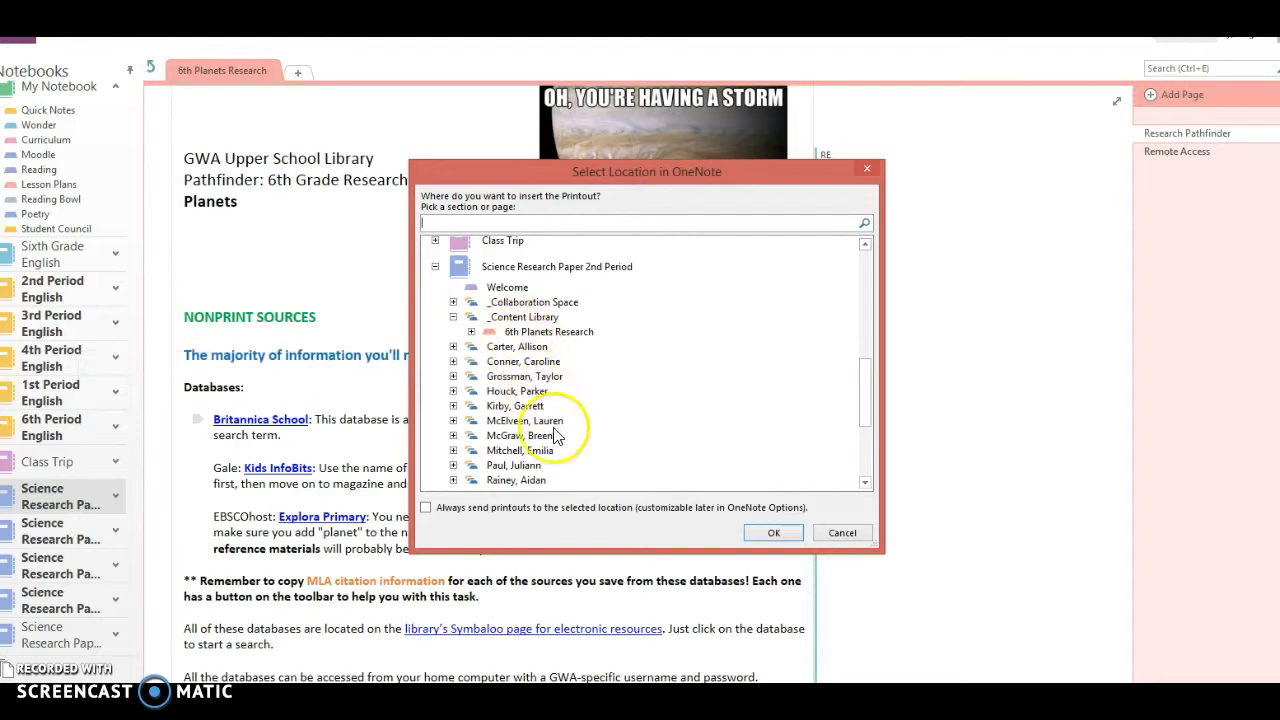
scroll(557, 437, down, 3)
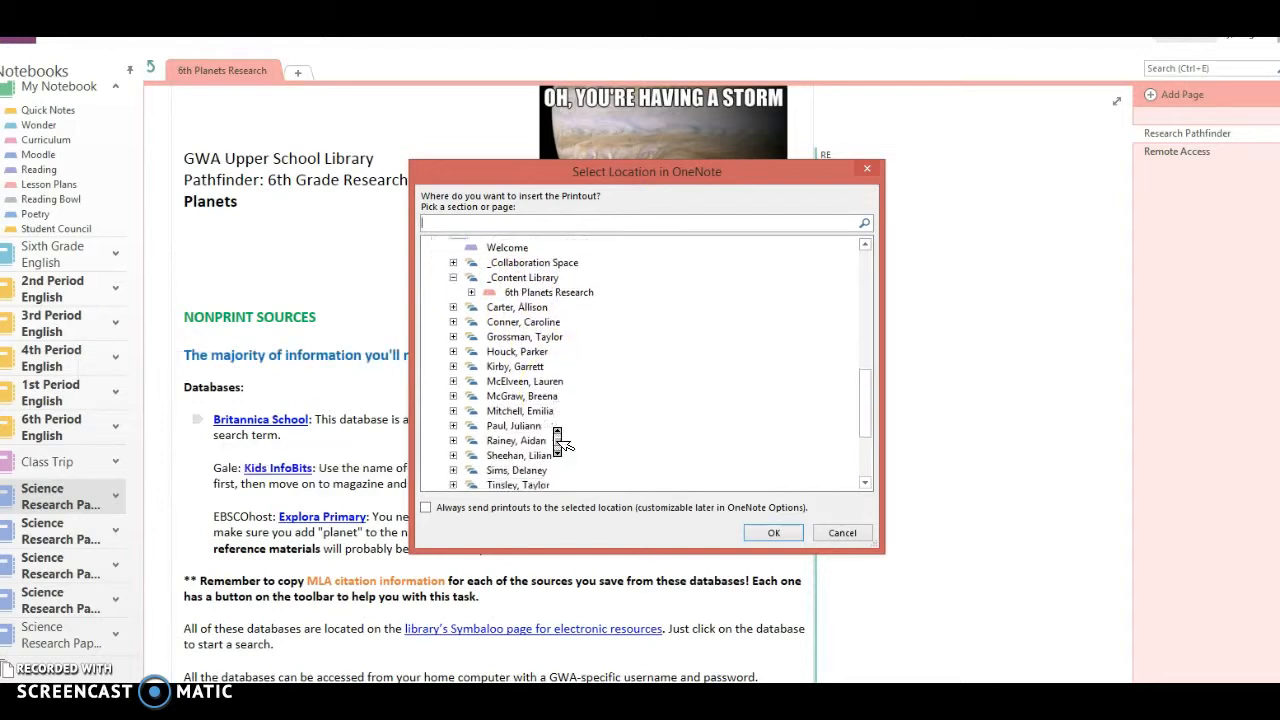
scroll(557, 437, up, 2)
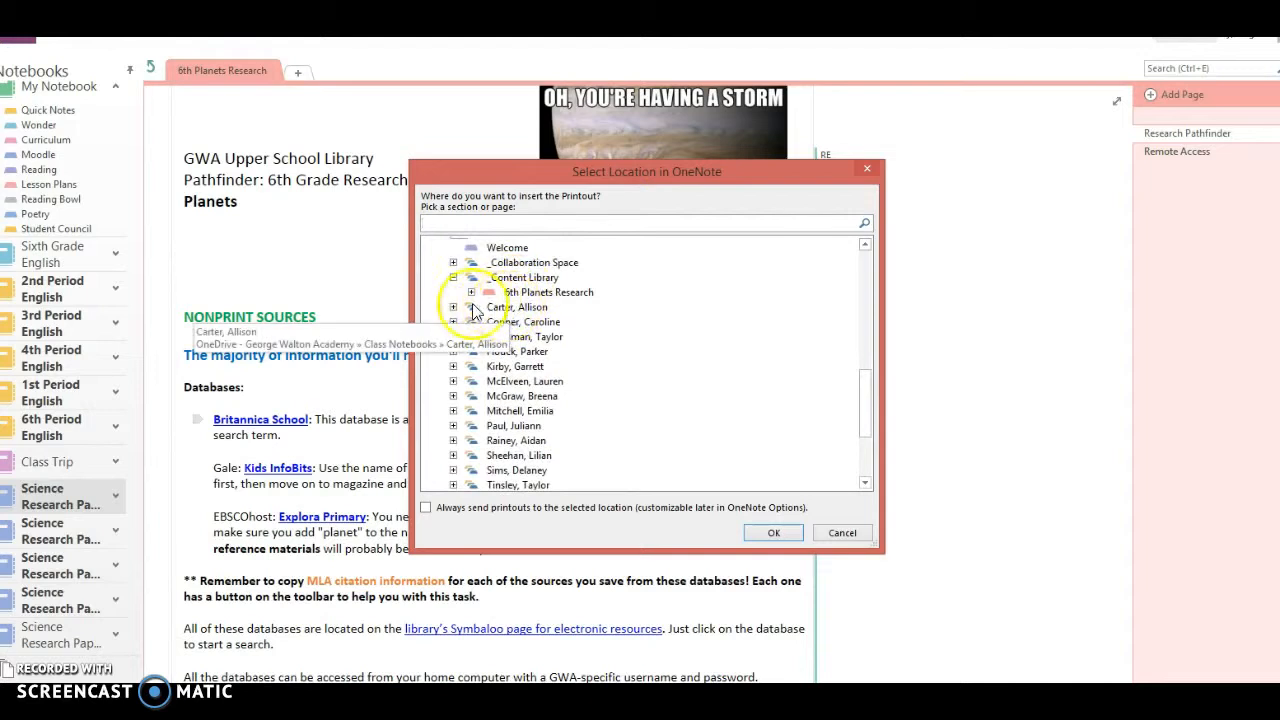
click(453, 308)
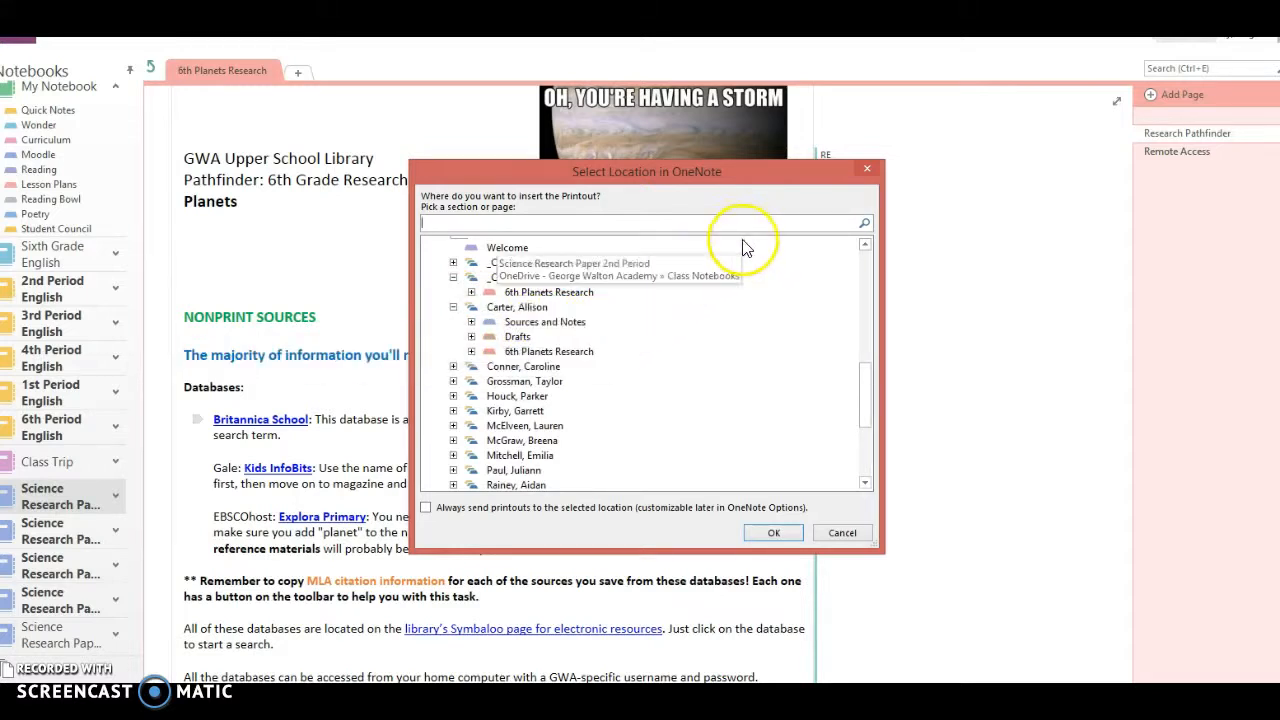
click(520, 324)
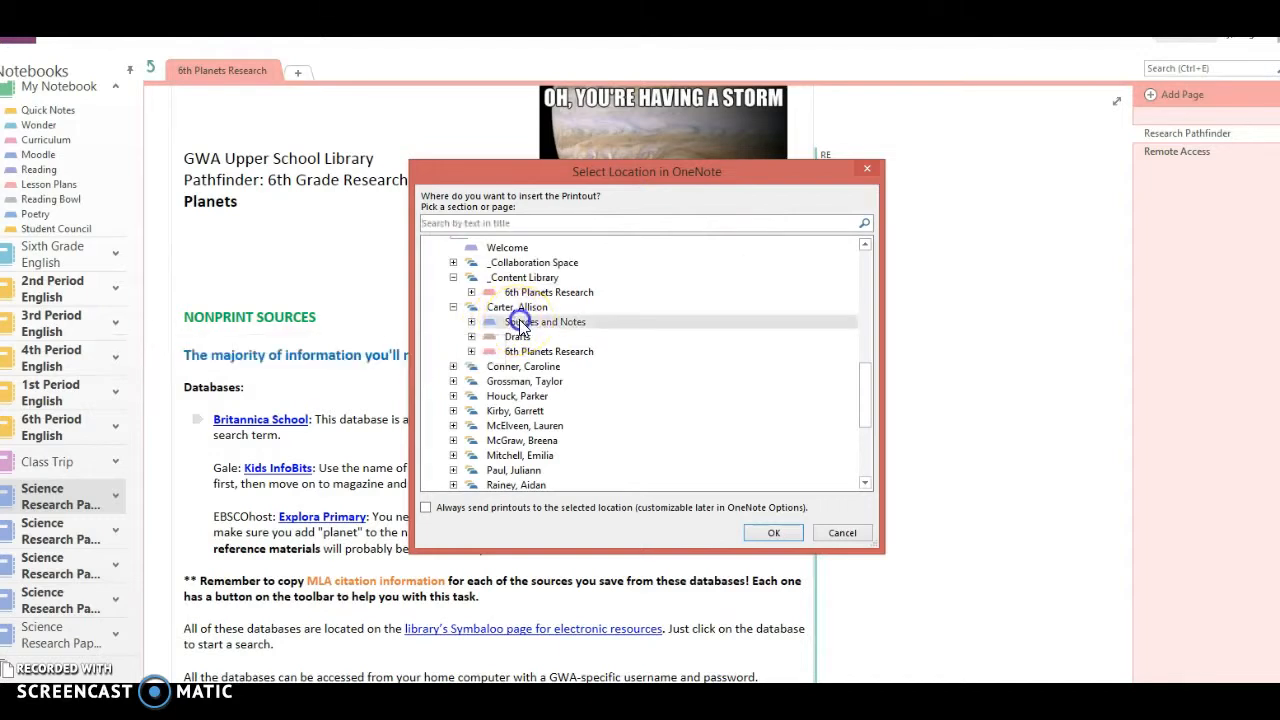
click(774, 535)
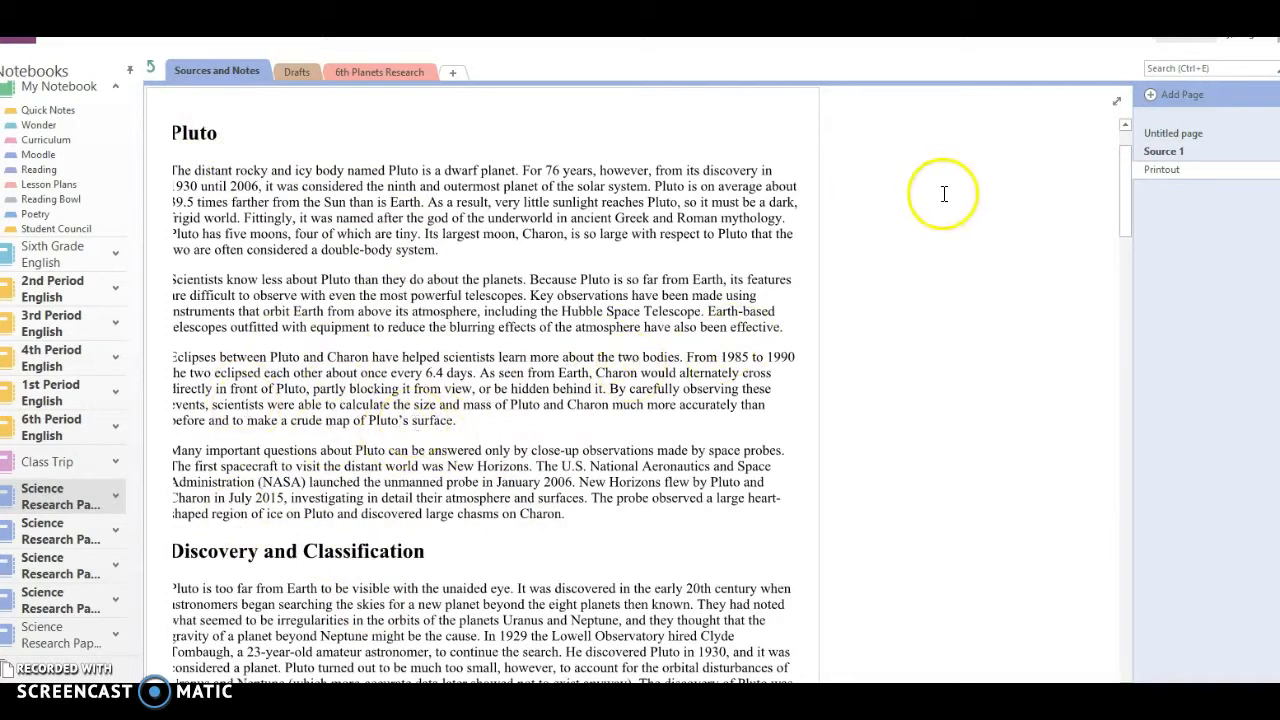
Replace the title of the Pluto printout page with "Source 1".
scroll(606, 286, up, 2)
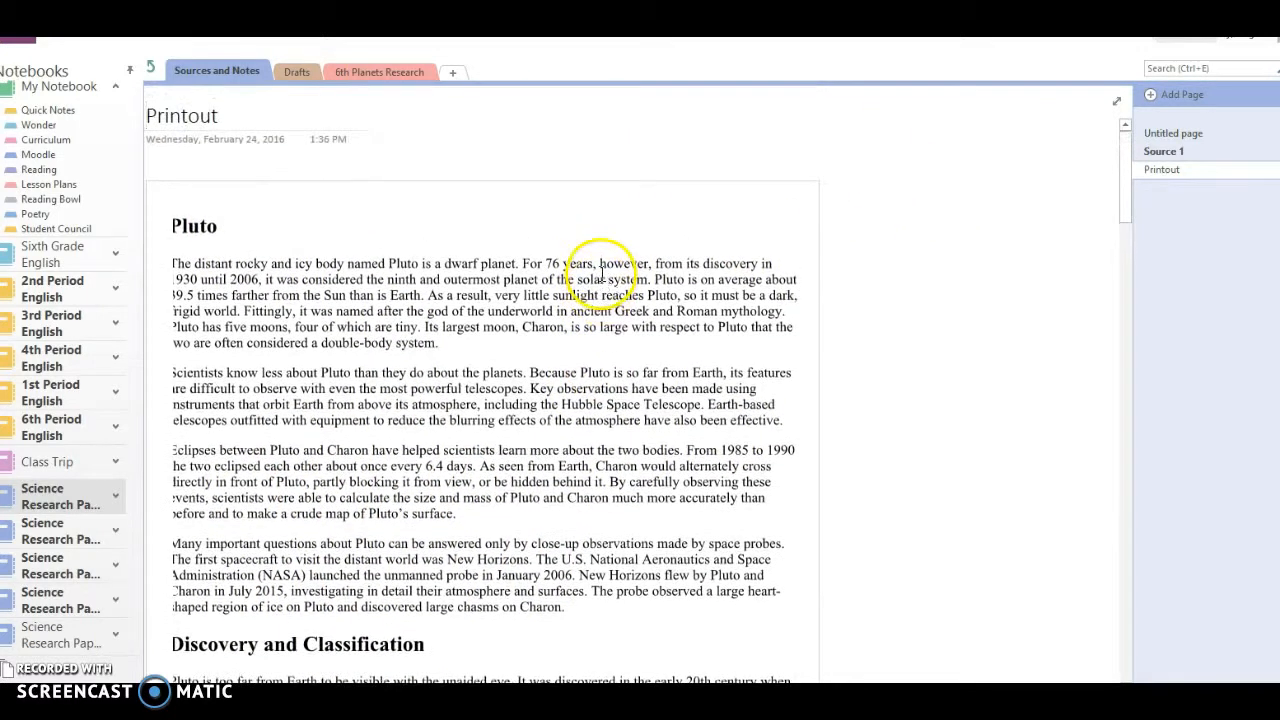
click(238, 118)
key(BackSpace)
key(BackSpace)
key(BackSpace)
key(BackSpace)
key(BackSpace)
key(BackSpace)
key(BackSpace)
key(BackSpace)
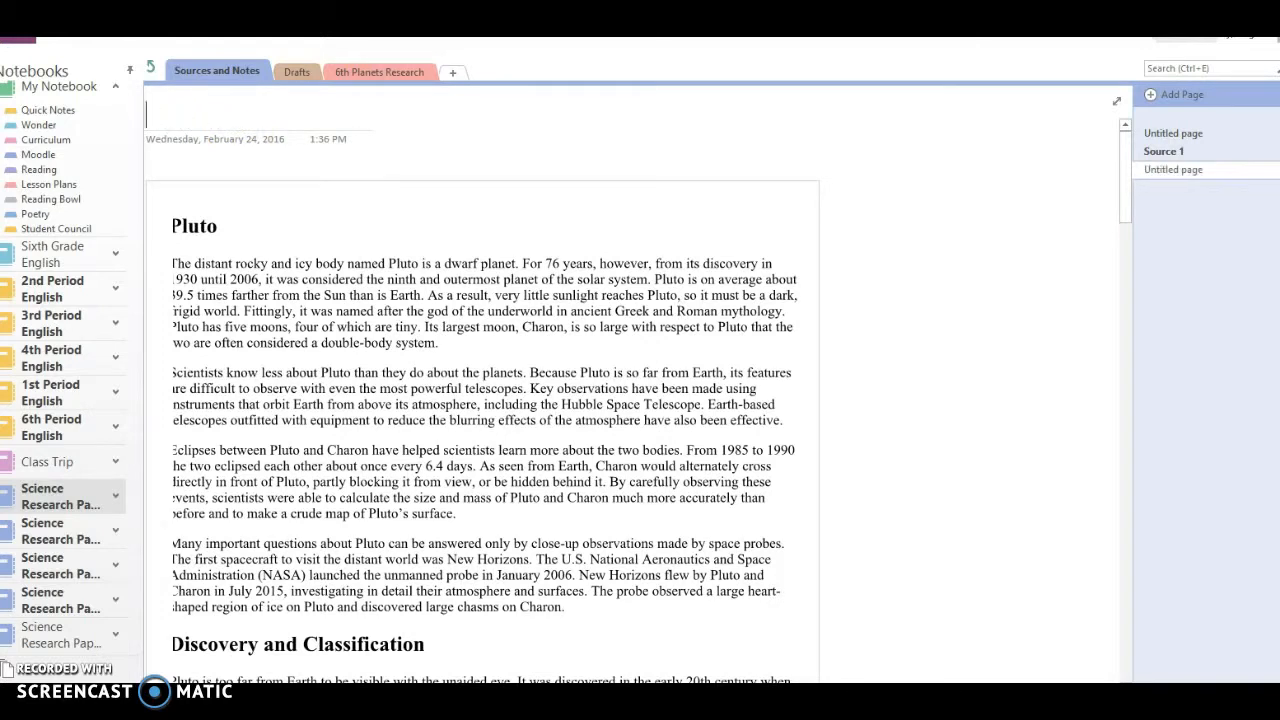
text(source 1)
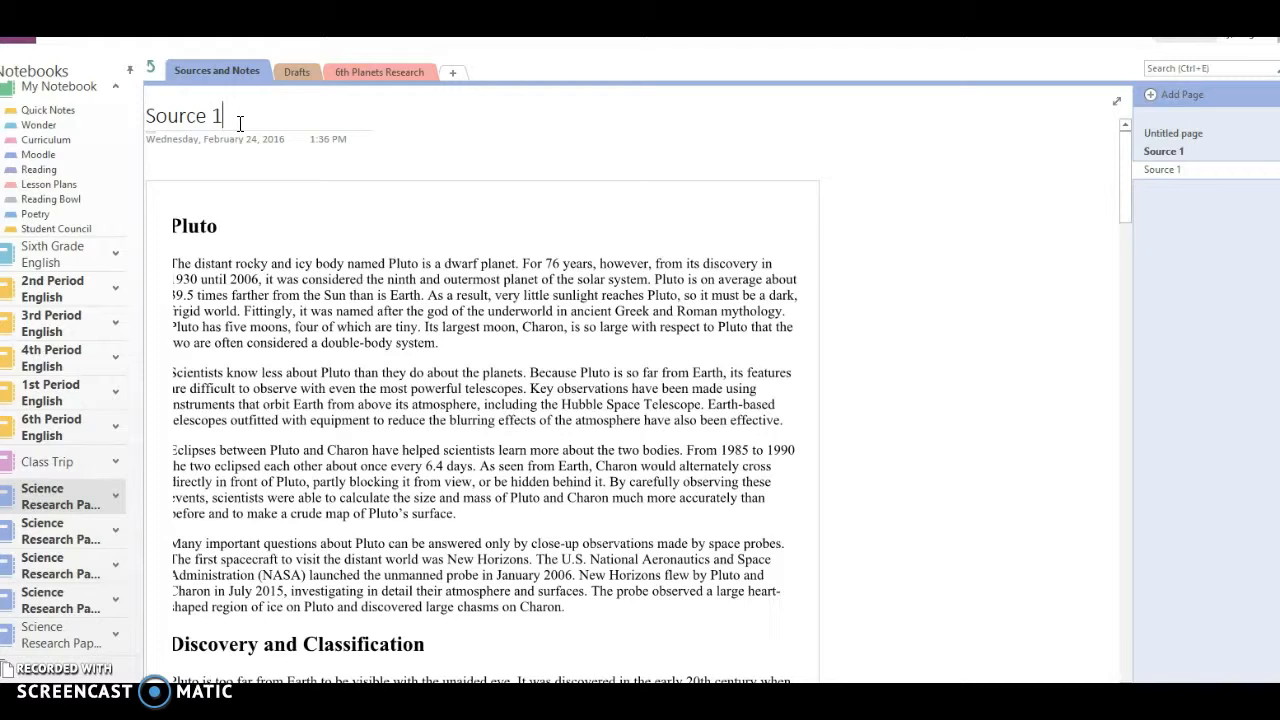
Switch to the browser and close the printable version of the Pluto article to get back to its Britannica School page.
click(169, 38)
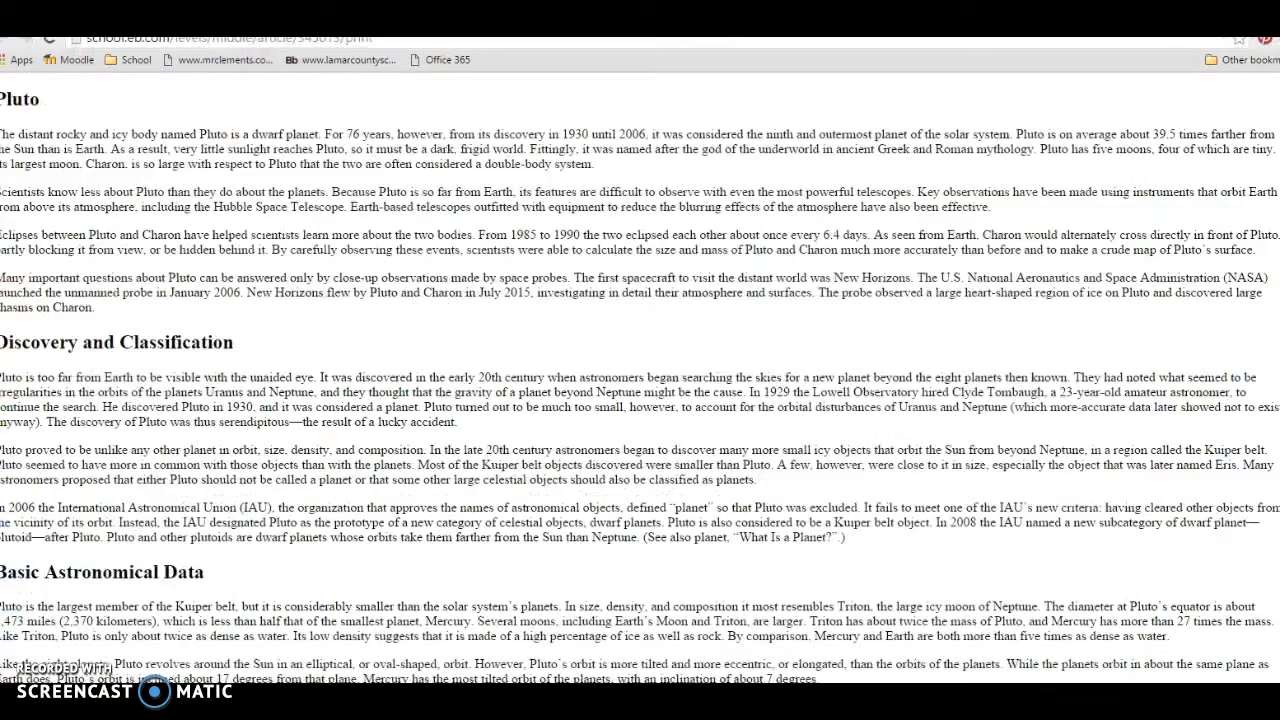
middle_click(363, 256)
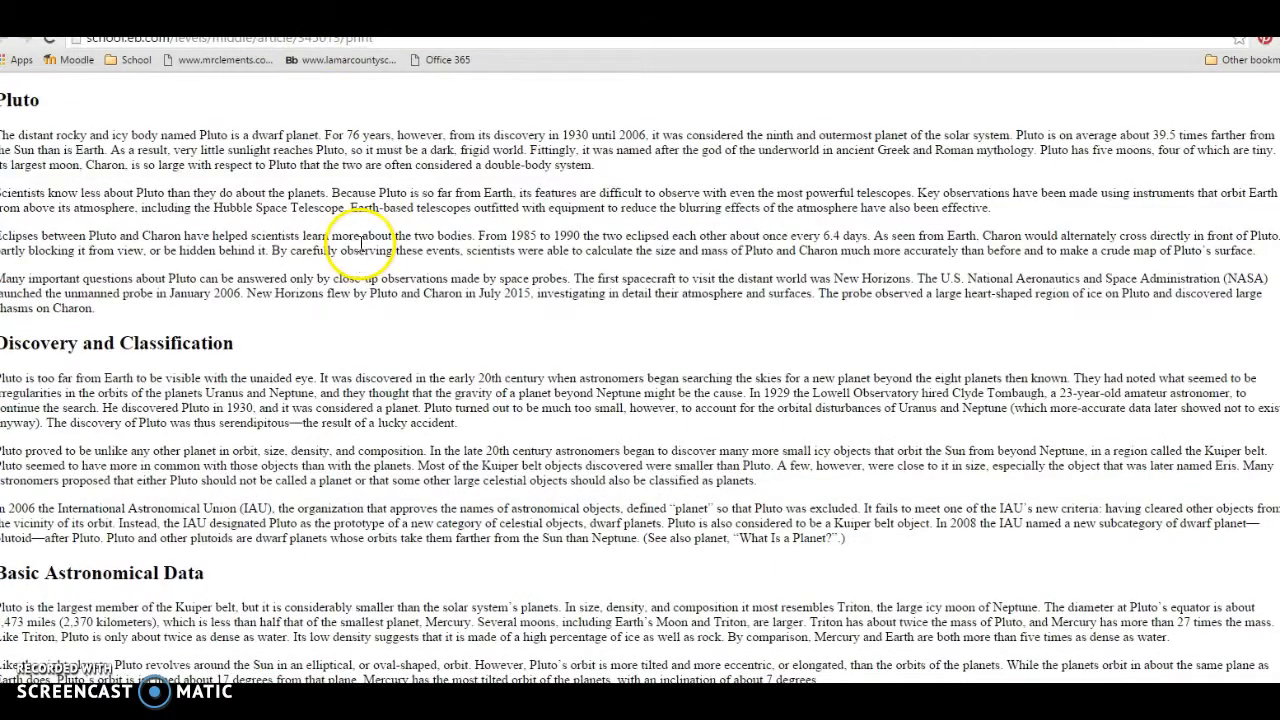
scroll(361, 243, down, 2)
scroll(361, 243, up, 2)
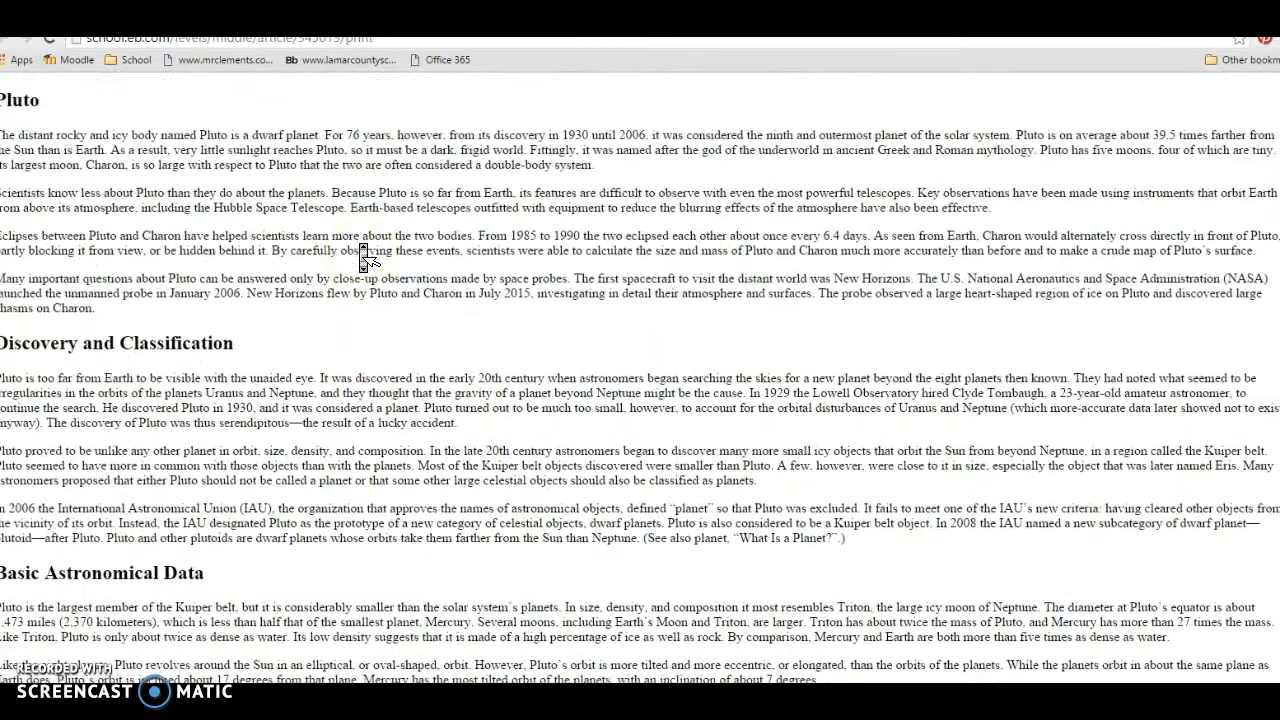
middle_click(363, 256)
scroll(363, 256, down, 1)
scroll(363, 256, up, 1)
key(ctrl+w)
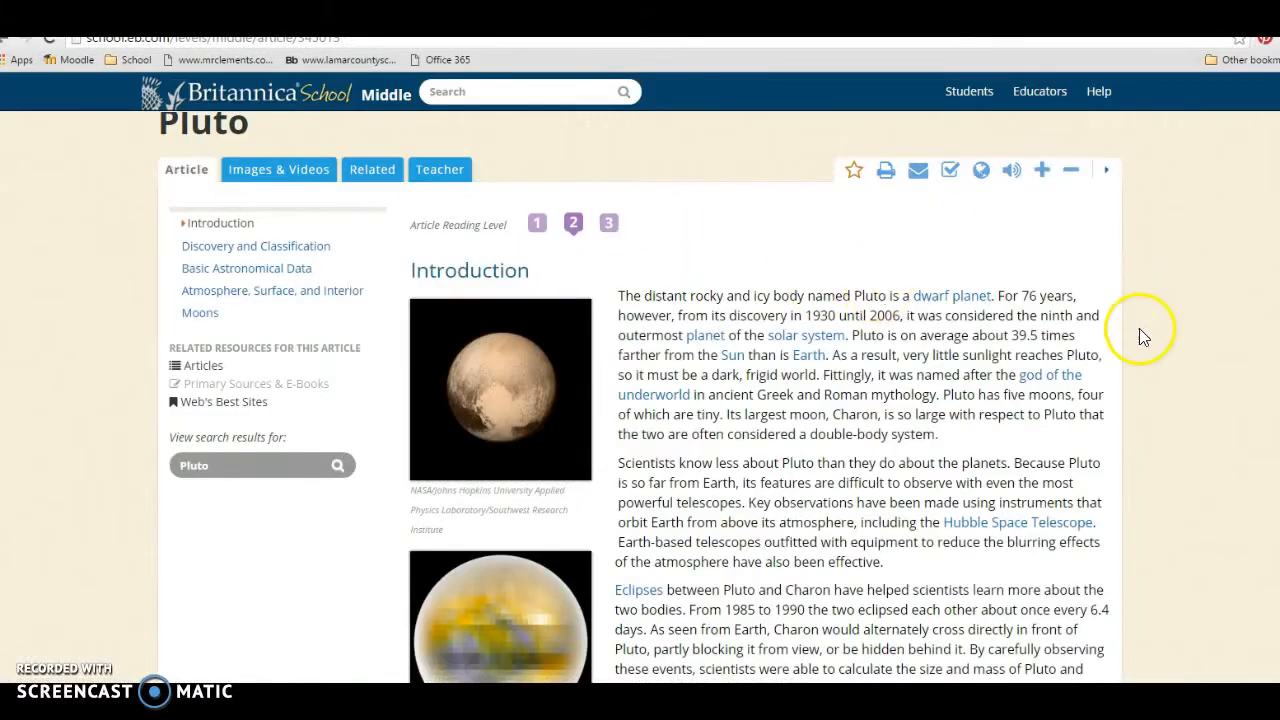
Open the Pluto article's citation tool and copy the MLA citation from "Pluto." through "24 Feb. 2016.", leaving out the URL.
scroll(1139, 328, down, 1)
scroll(1139, 328, up, 2)
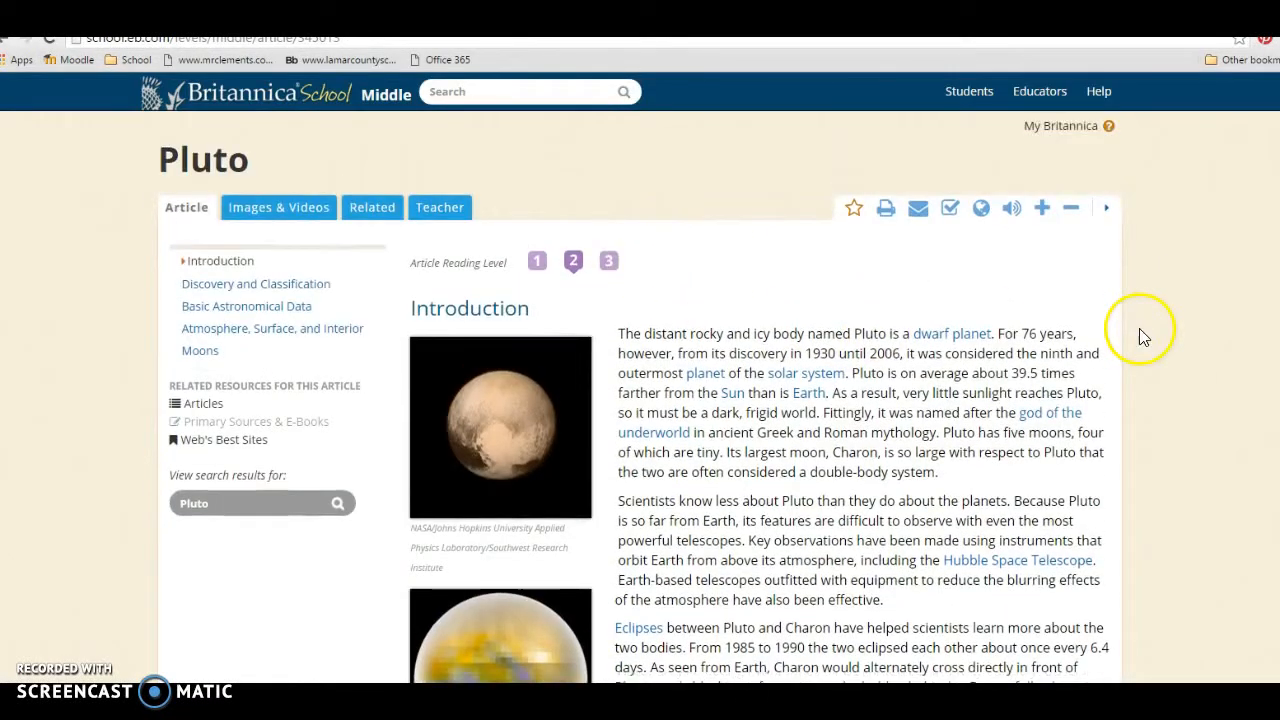
click(951, 212)
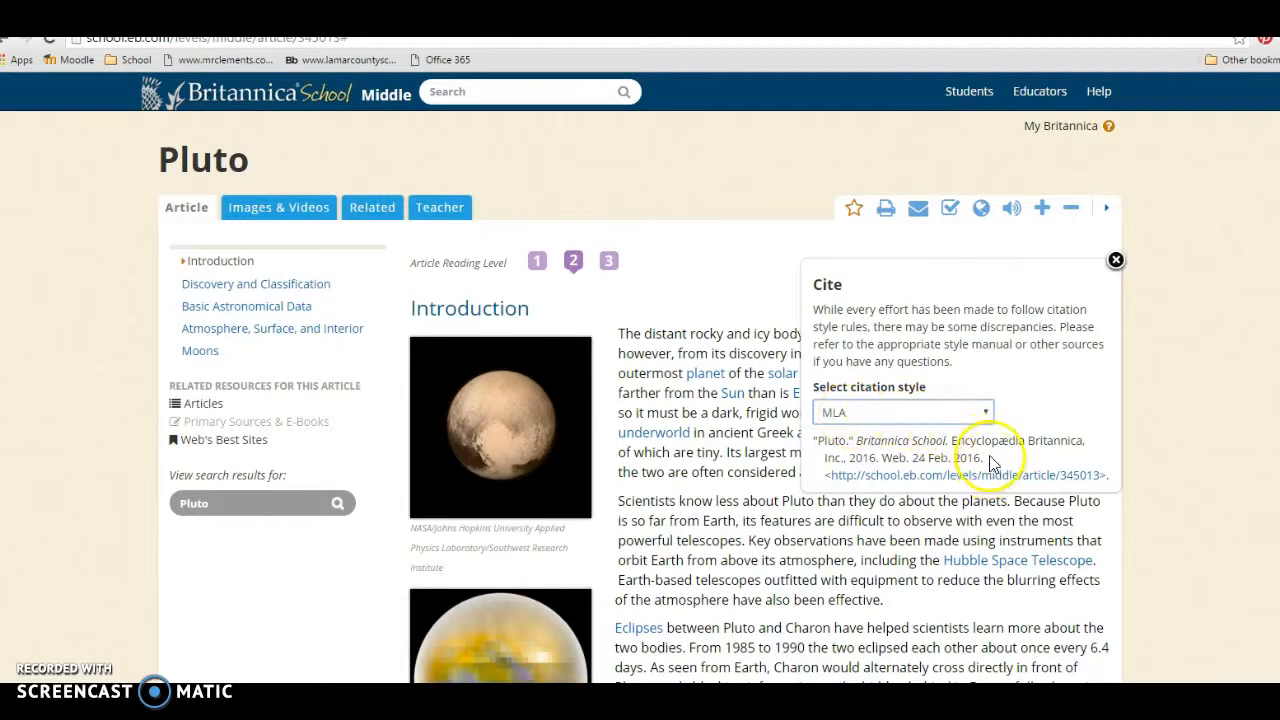
drag(986, 456, 808, 443)
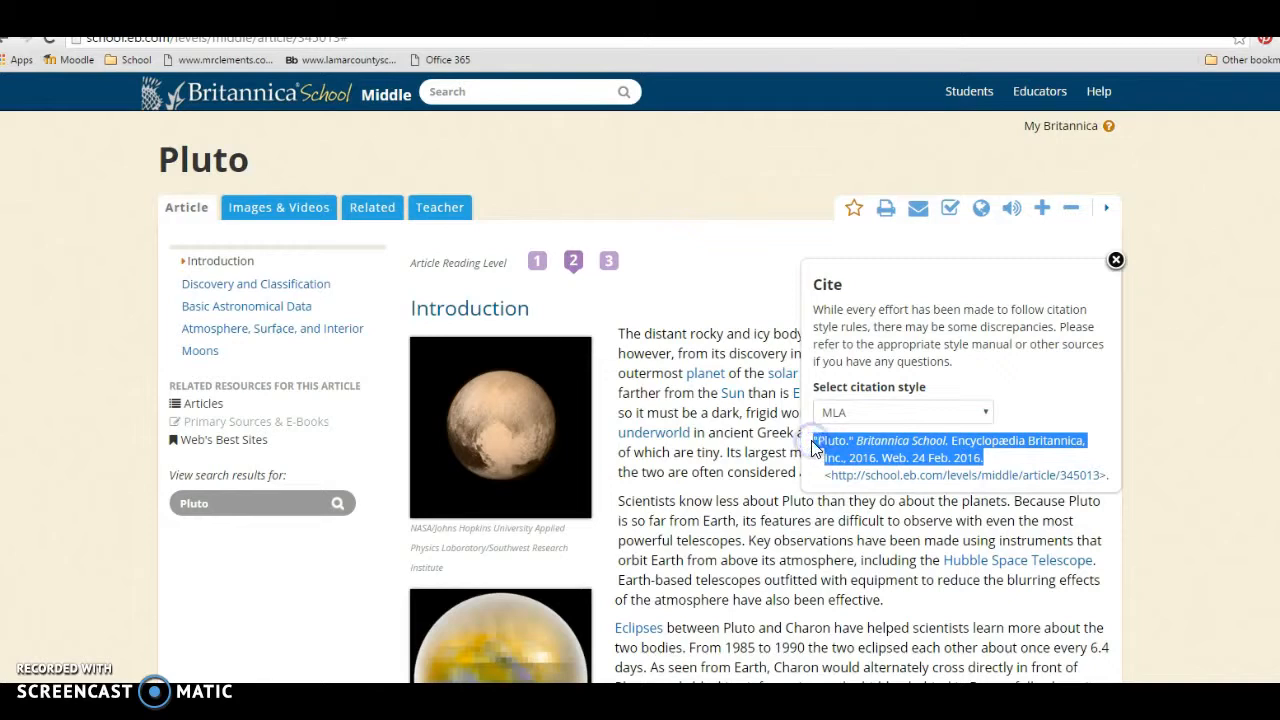
right_click(905, 450)
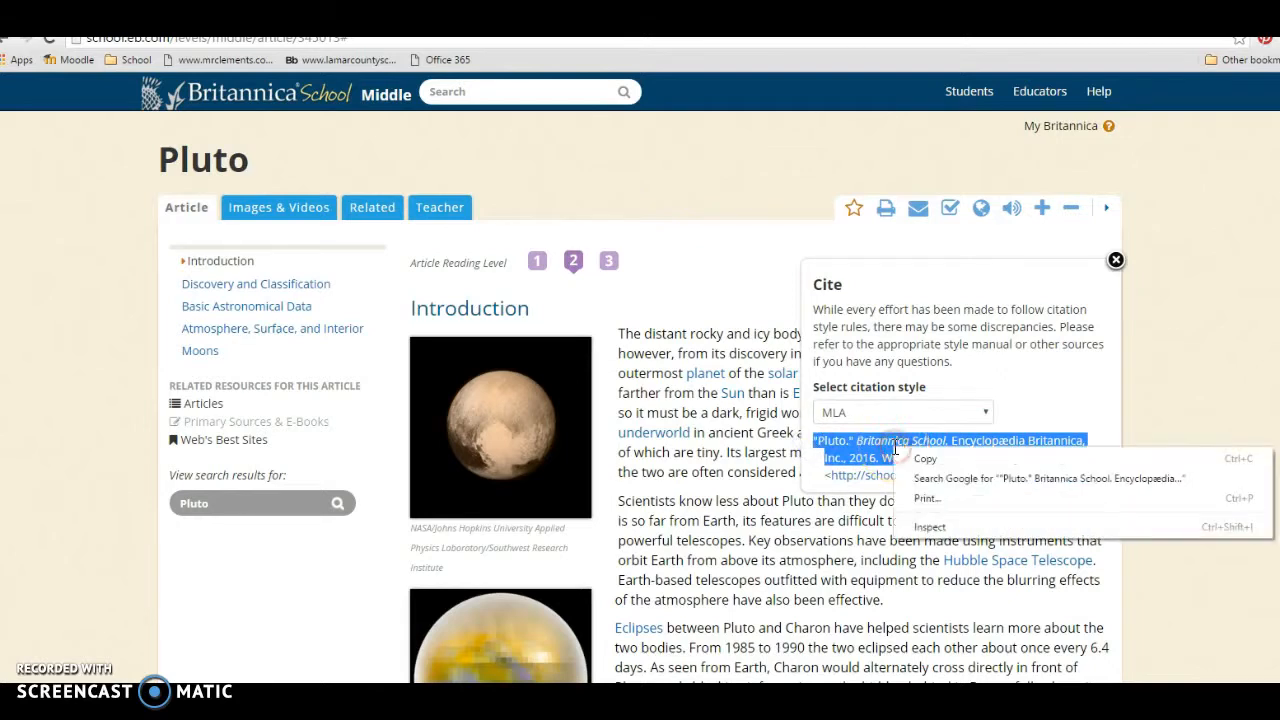
click(920, 459)
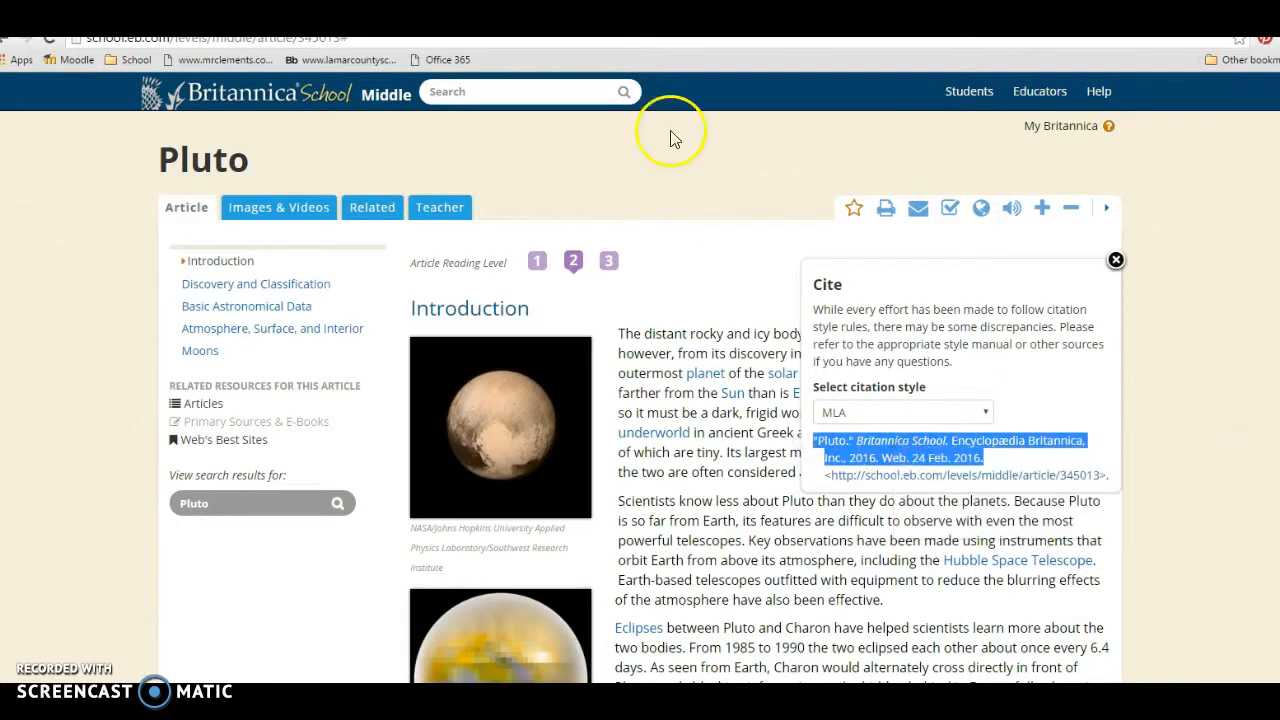
Switch to OneNote and paste the citation beside the Source 1 title, above the printout, keeping the source formatting.
key(alt+Tab)
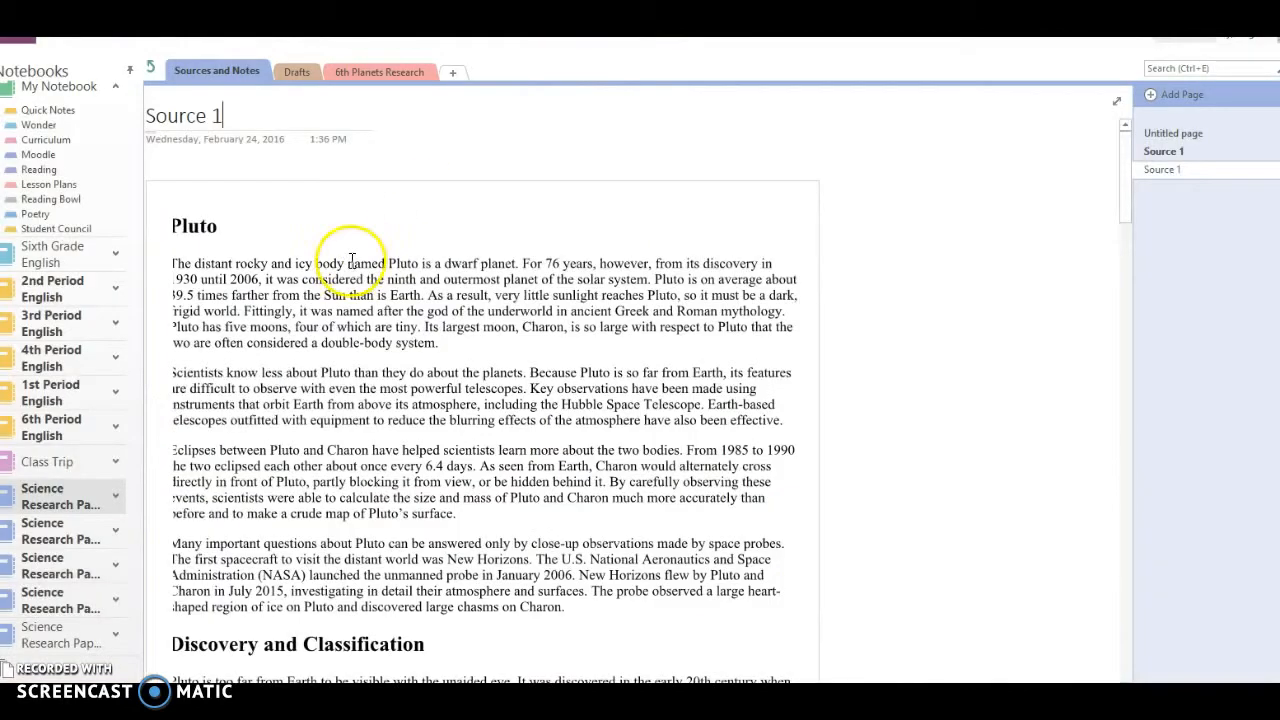
right_click(413, 126)
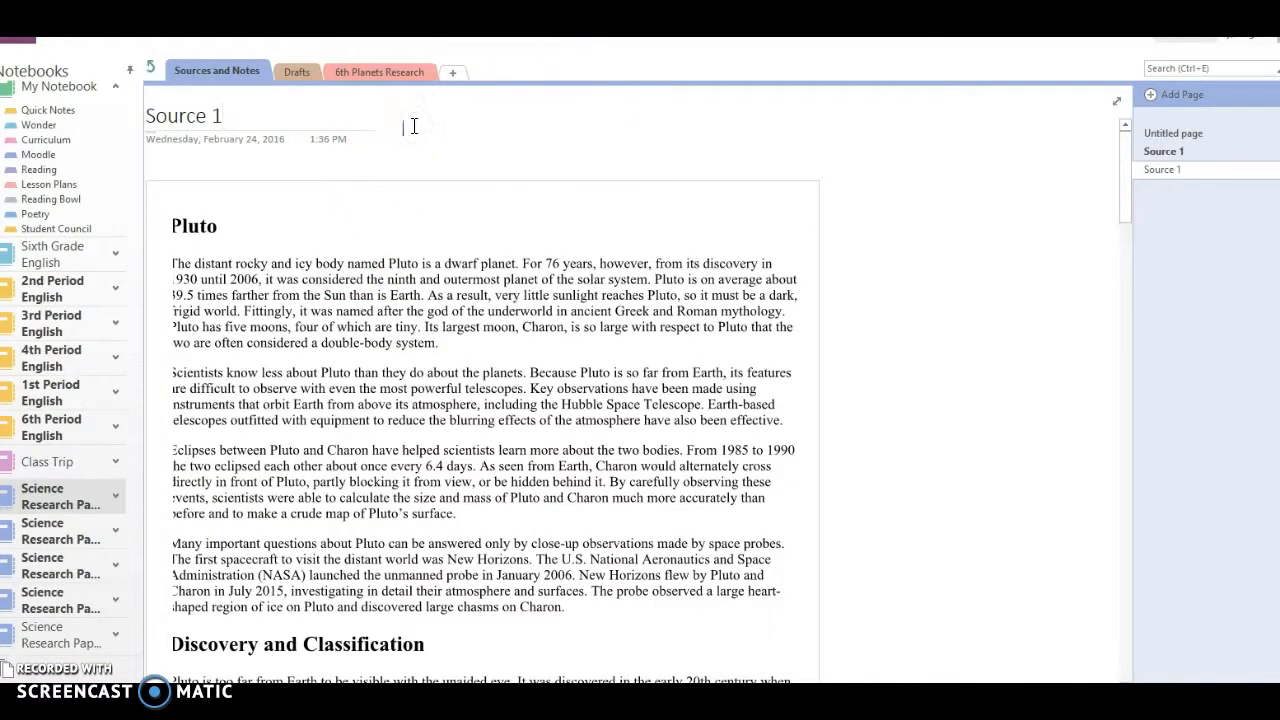
right_click(413, 126)
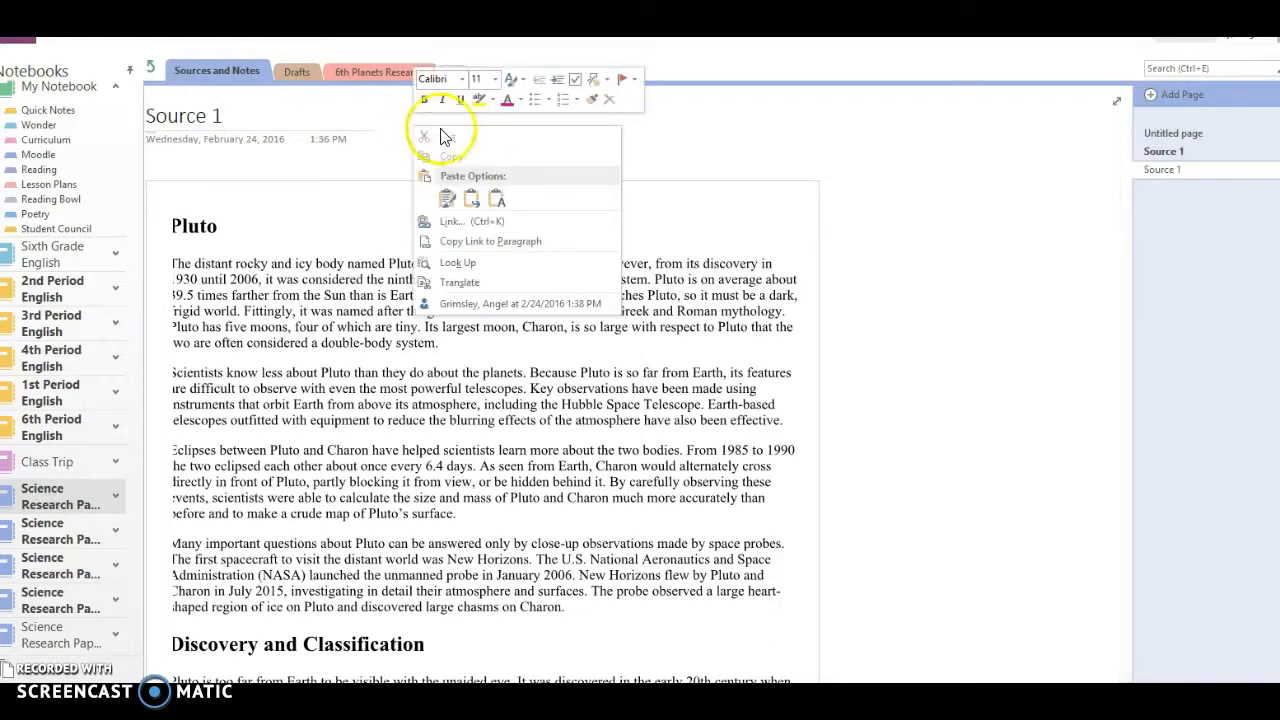
click(447, 199)
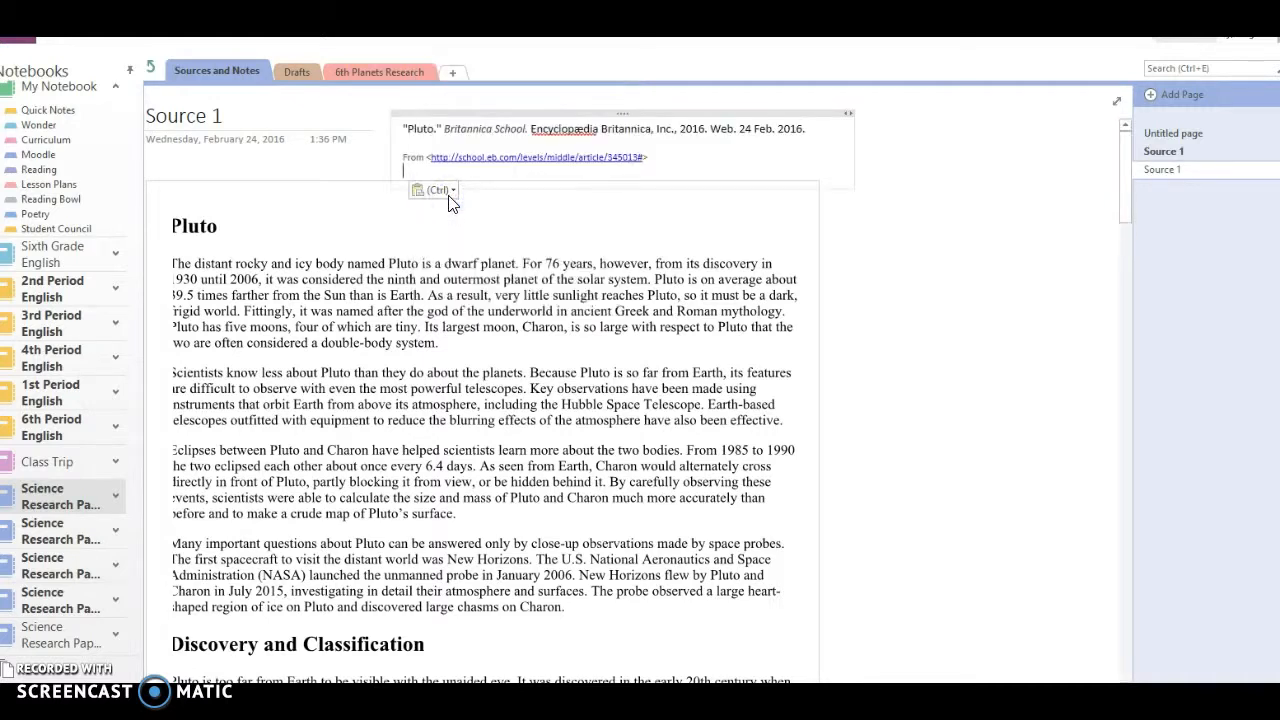
Delete the "From" line with the web address below the pasted Pluto citation.
click(664, 157)
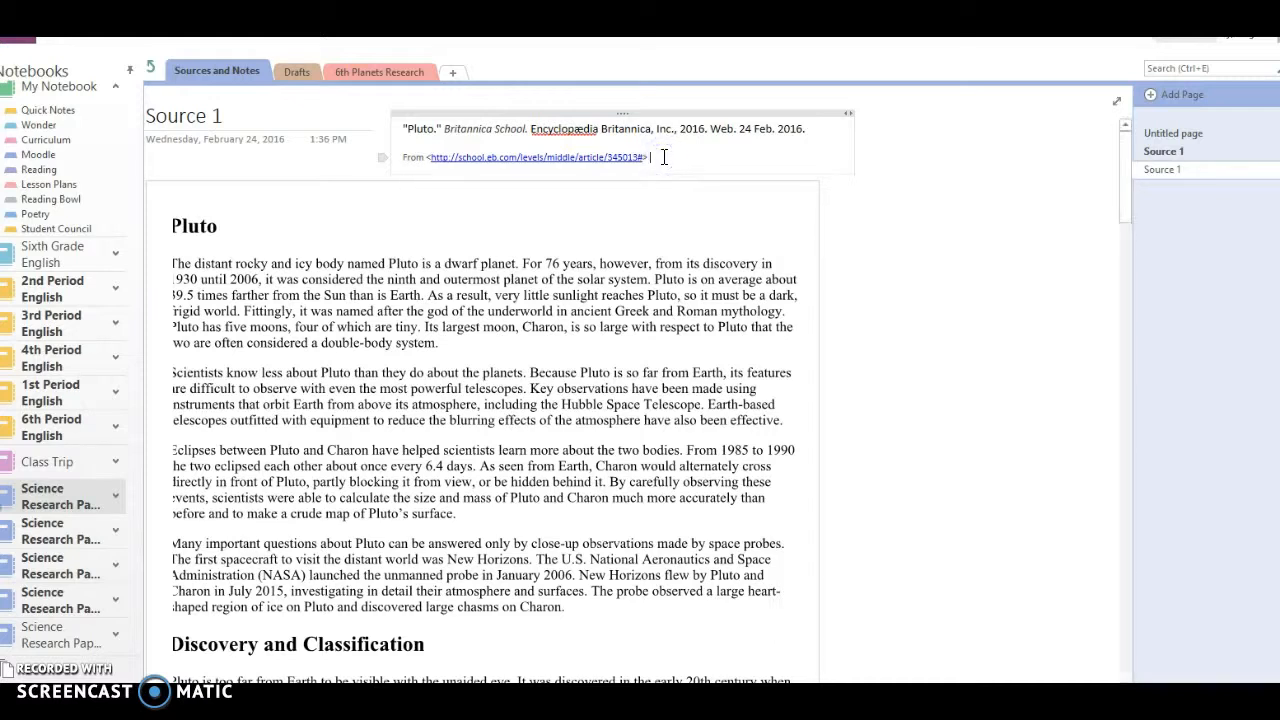
key(BackSpace)
key(BackSpace)
key(BackSpace)
key(BackSpace)
key(BackSpace)
key(BackSpace)
key(BackSpace)
key(BackSpace)
key(BackSpace)
key(BackSpace)
key(BackSpace)
key(BackSpace)
key(BackSpace)
key(BackSpace)
key(BackSpace)
key(BackSpace)
key(BackSpace)
key(BackSpace)
key(BackSpace)
key(BackSpace)
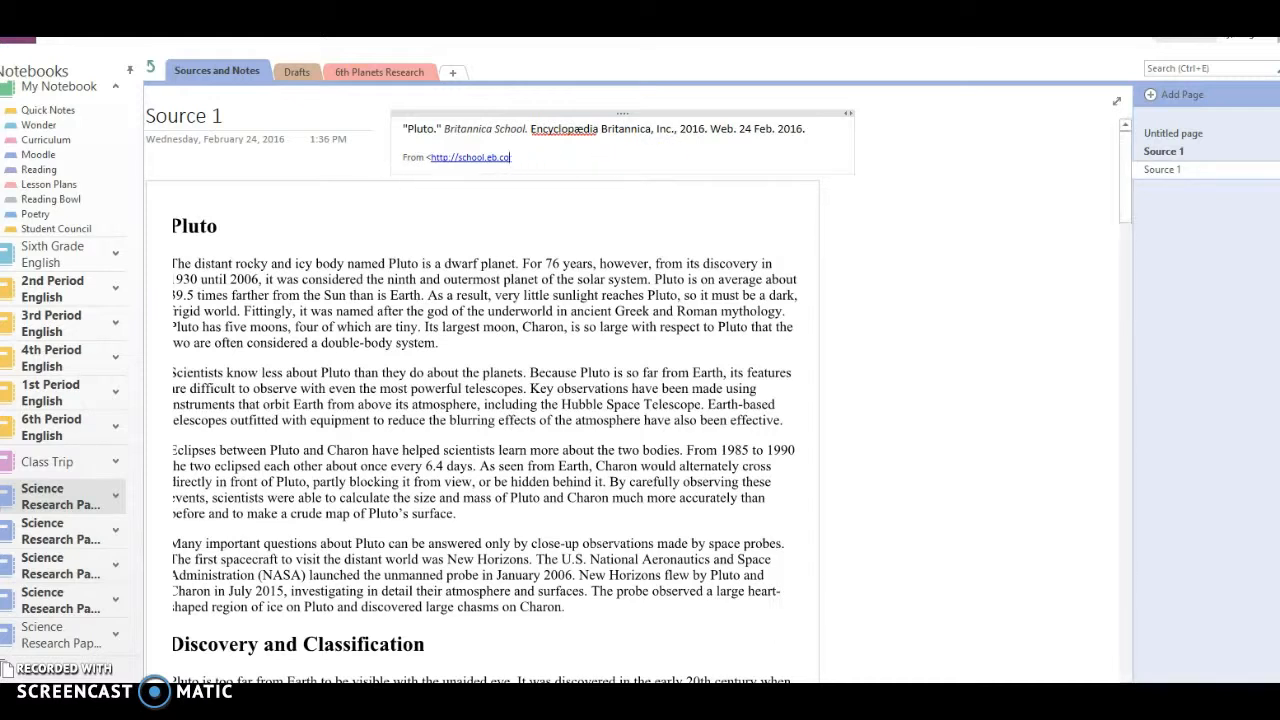
key(BackSpace)
key(BackSpace)
key(BackSpace)
key(BackSpace)
key(BackSpace)
key(BackSpace)
key(BackSpace)
key(BackSpace)
key(BackSpace)
key(BackSpace)
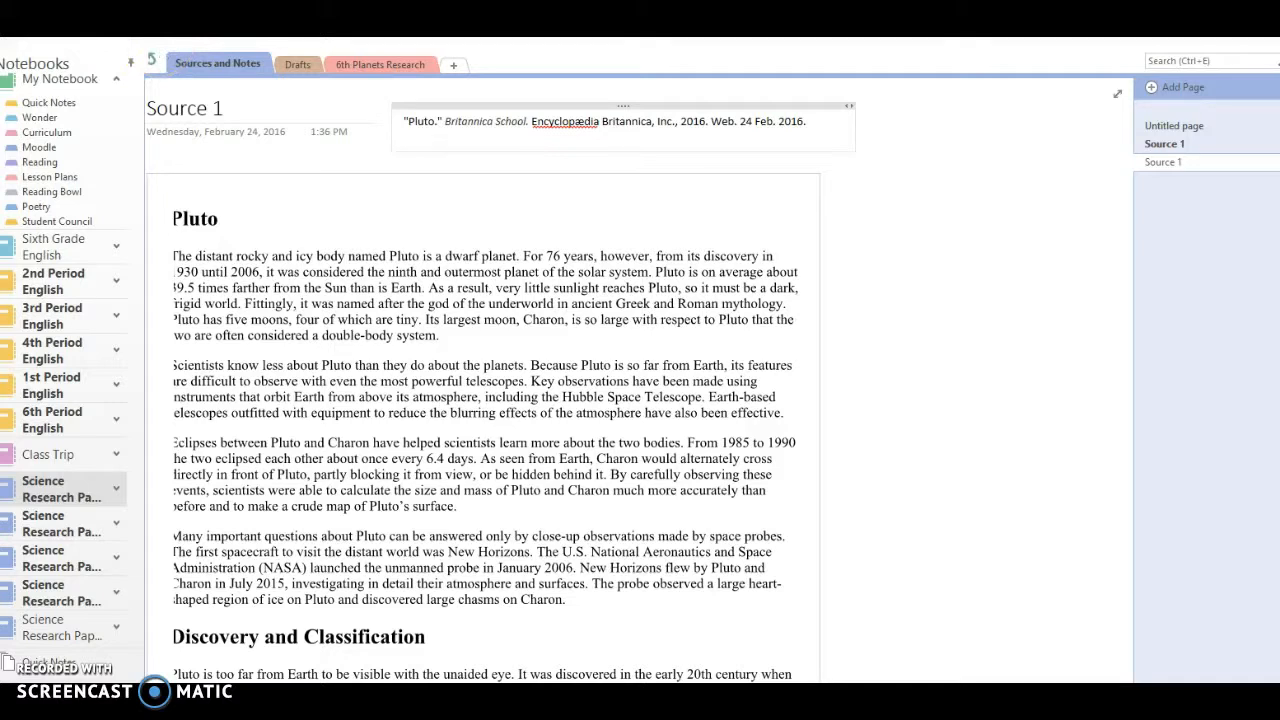
Highlight "its discovery in 1930" and "Pluto and Charon have helped scientists learn more about the two bodies" in yellow on the printout.
click(338, 70)
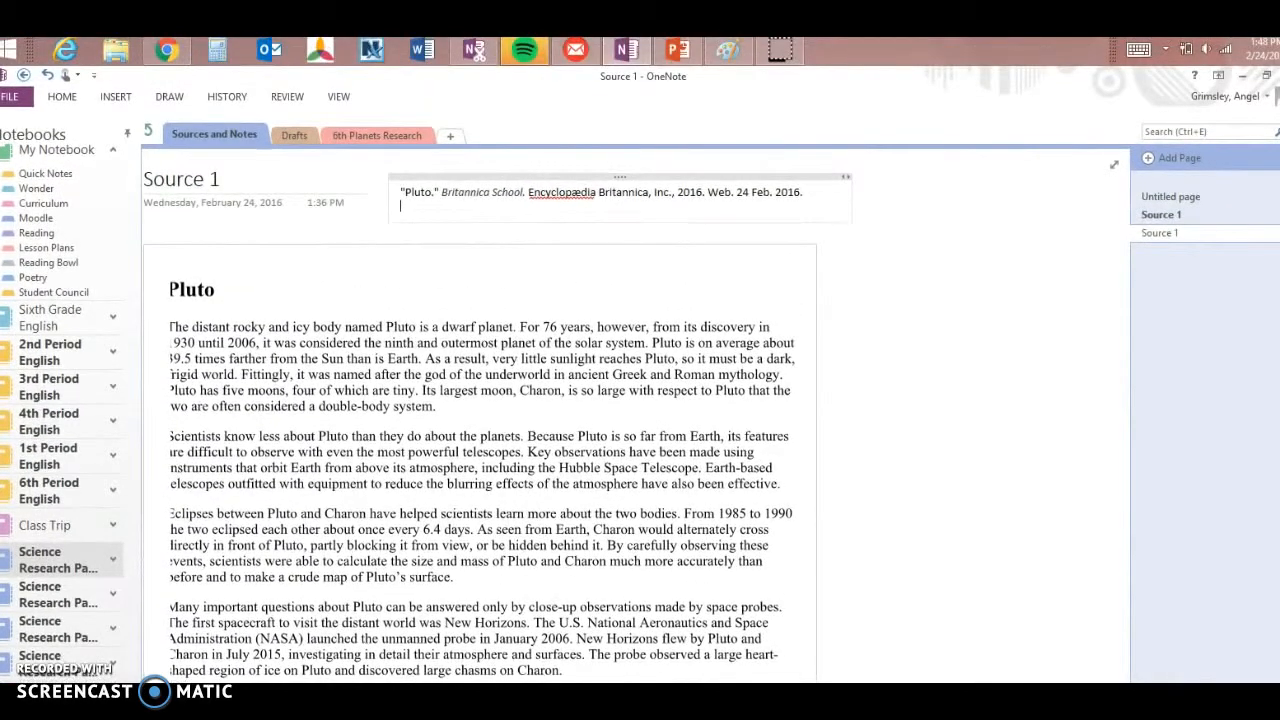
click(169, 96)
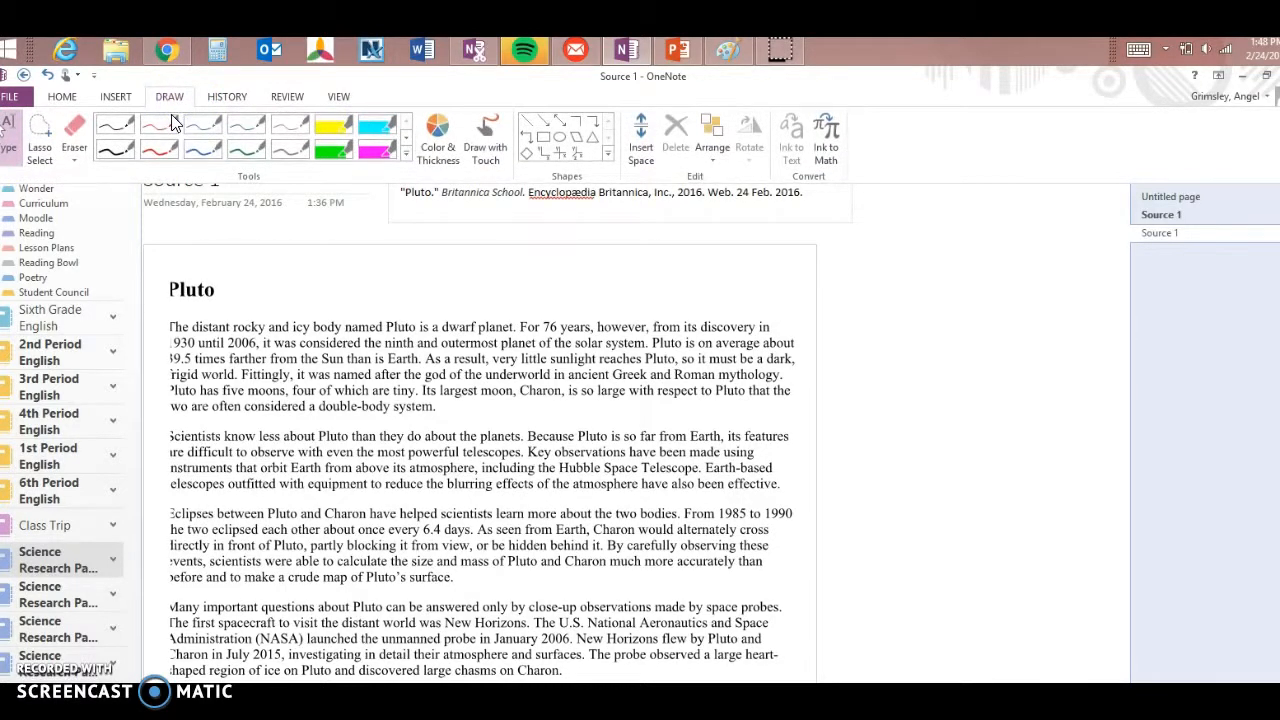
click(330, 122)
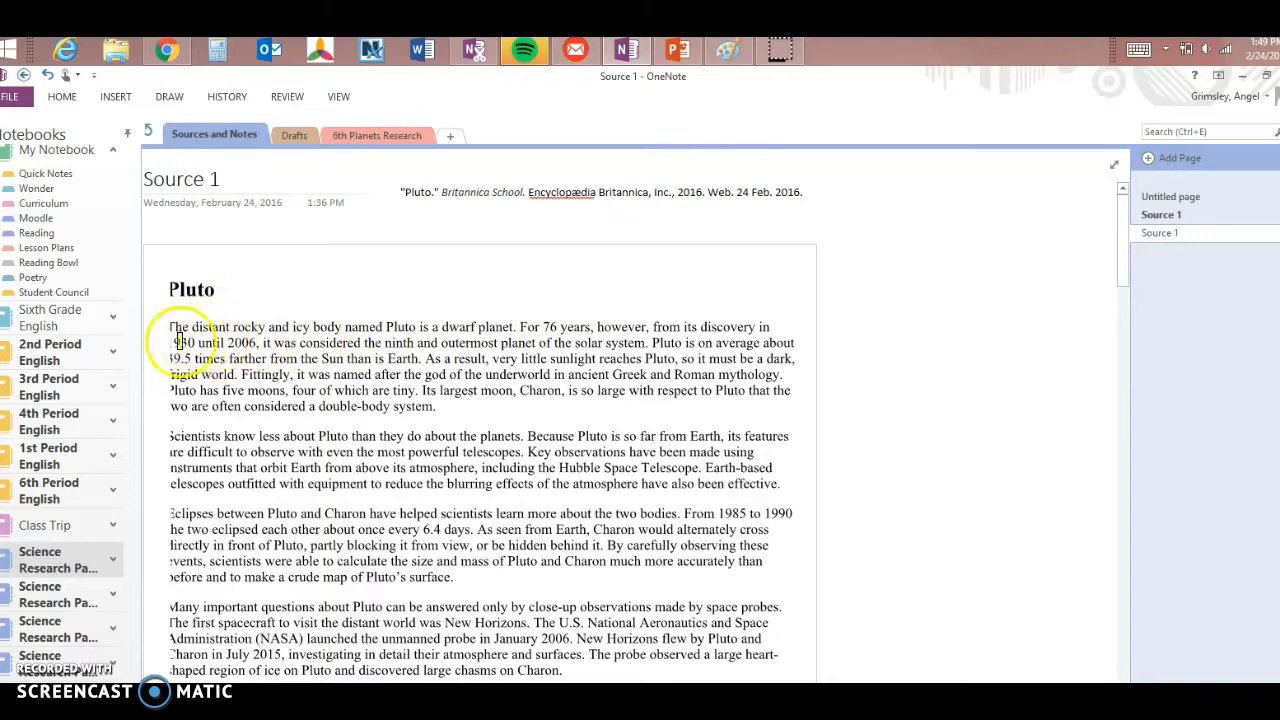
drag(689, 326, 770, 327)
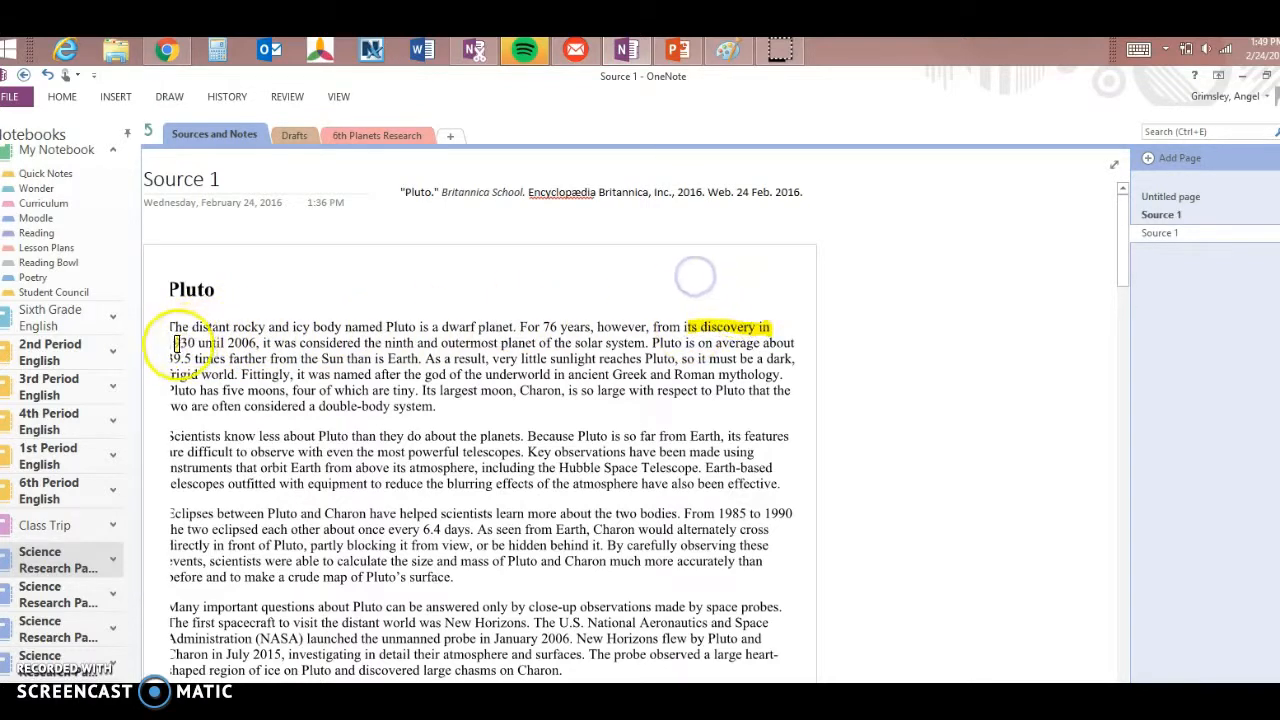
drag(180, 347, 197, 343)
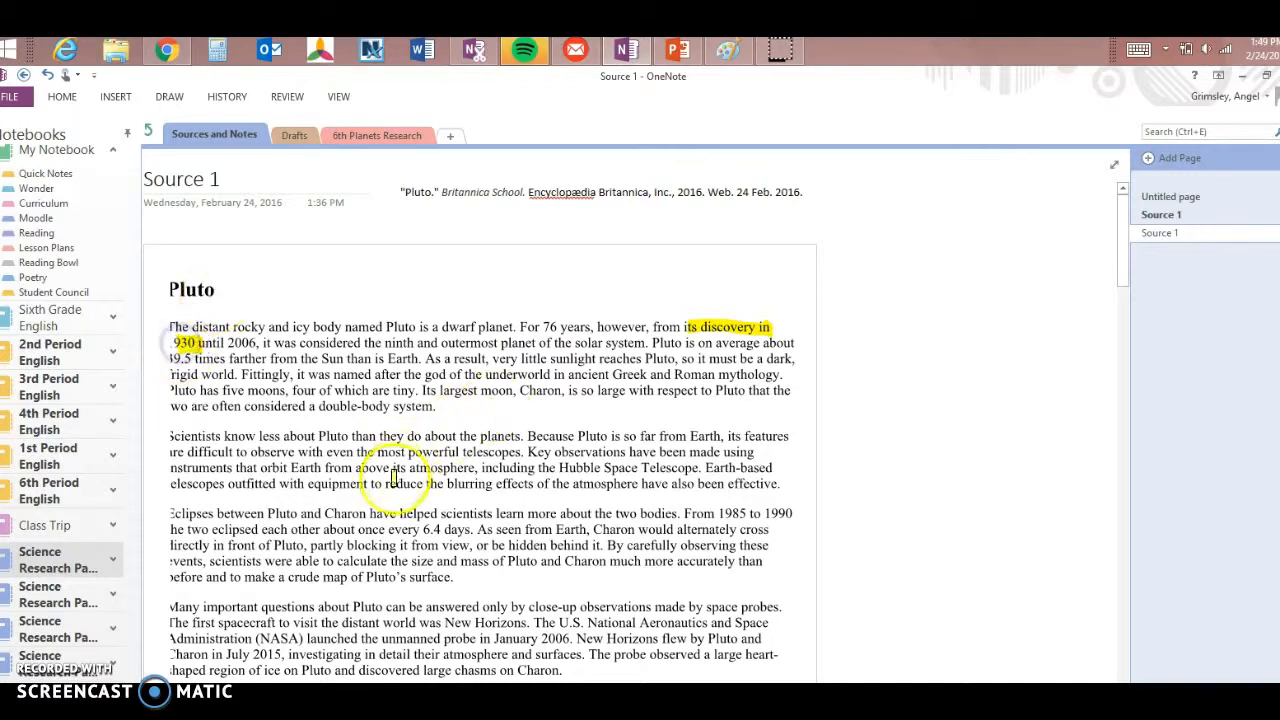
drag(268, 513, 677, 513)
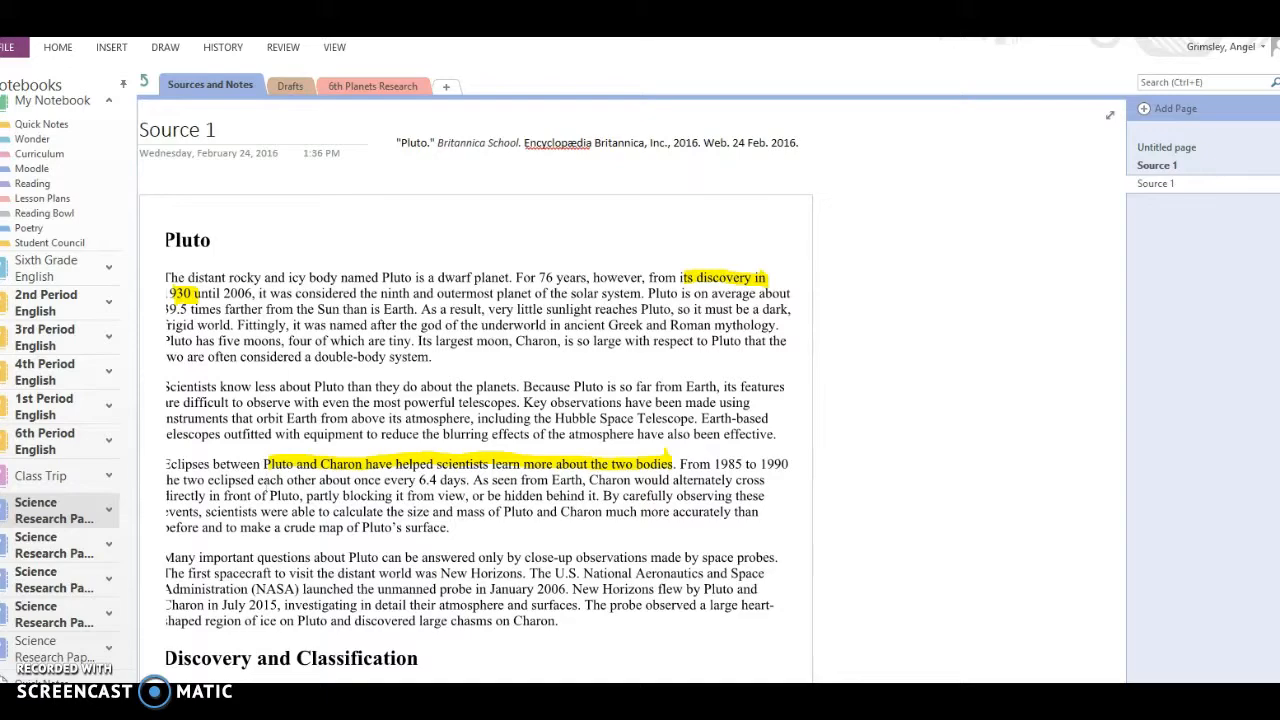
Open the Kids InfoBits database from the Research Pathfinder page in the 6th Planets Research section.
click(622, 30)
click(622, 30)
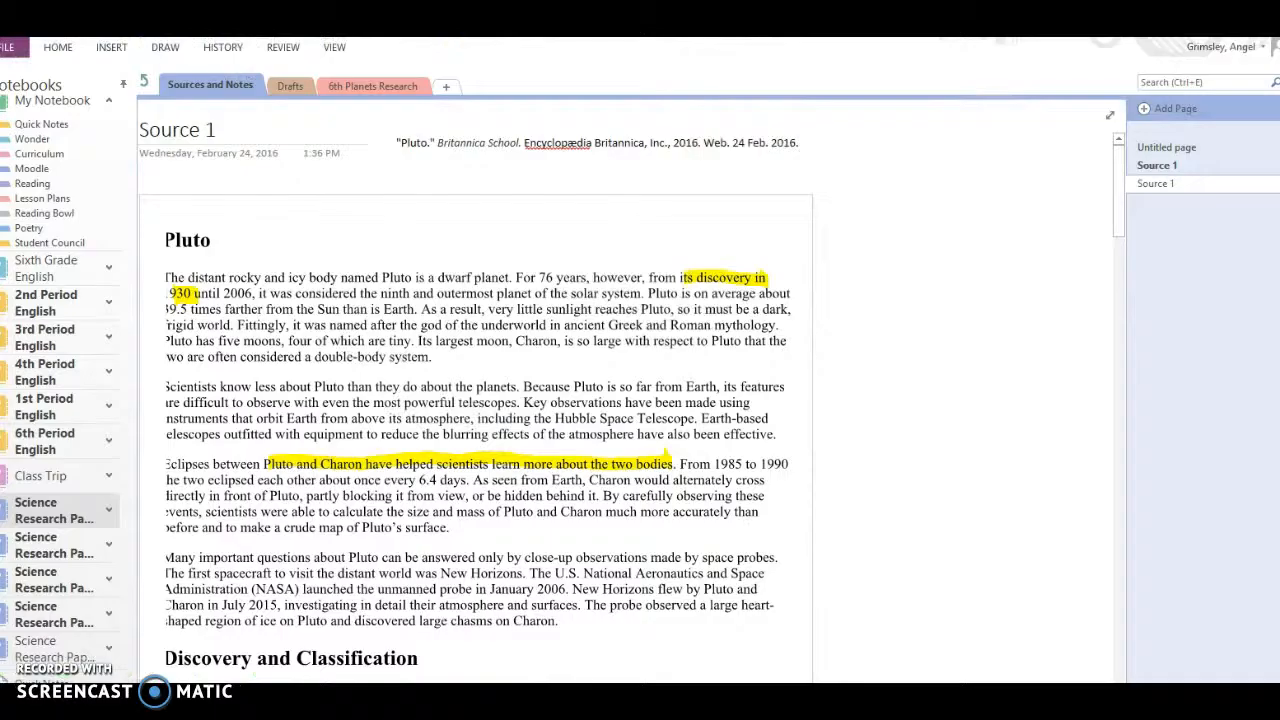
click(365, 87)
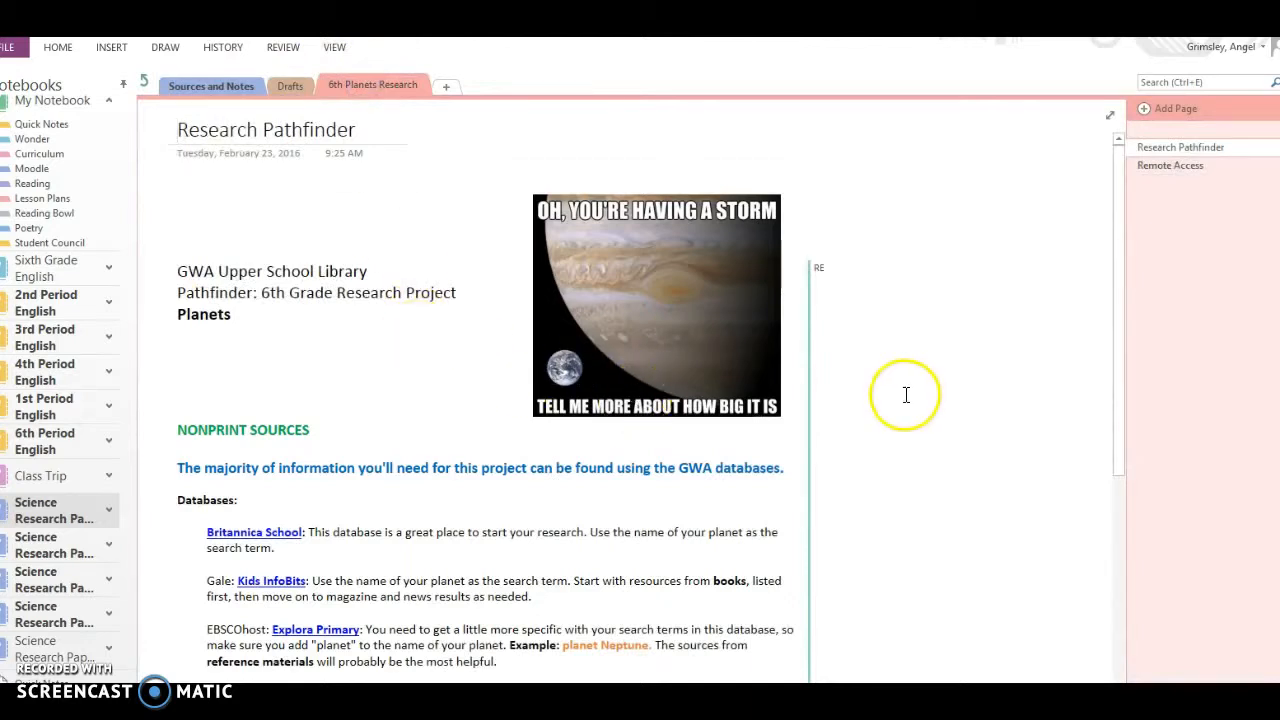
scroll(906, 395, down, 4)
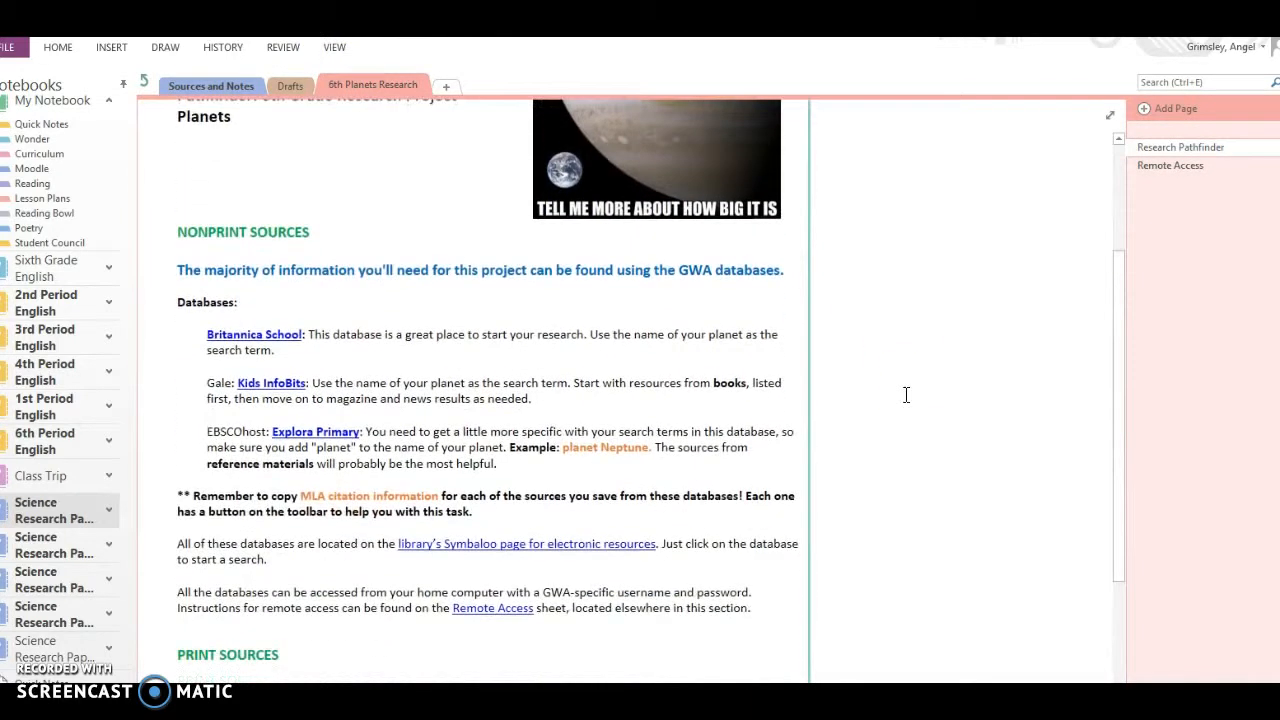
click(281, 385)
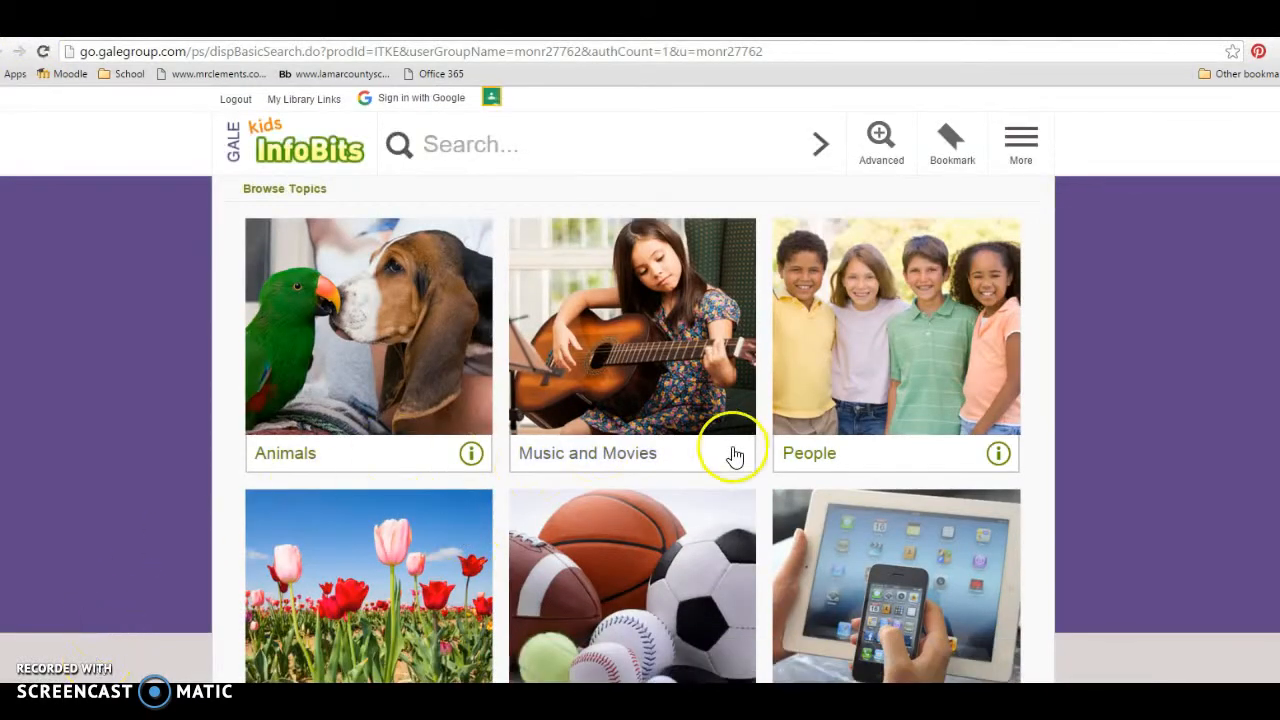
Search Kids InfoBits for "pluto" and open the first Pluto entry under Books, from Astronomy 2015.
click(543, 146)
text(pluto)
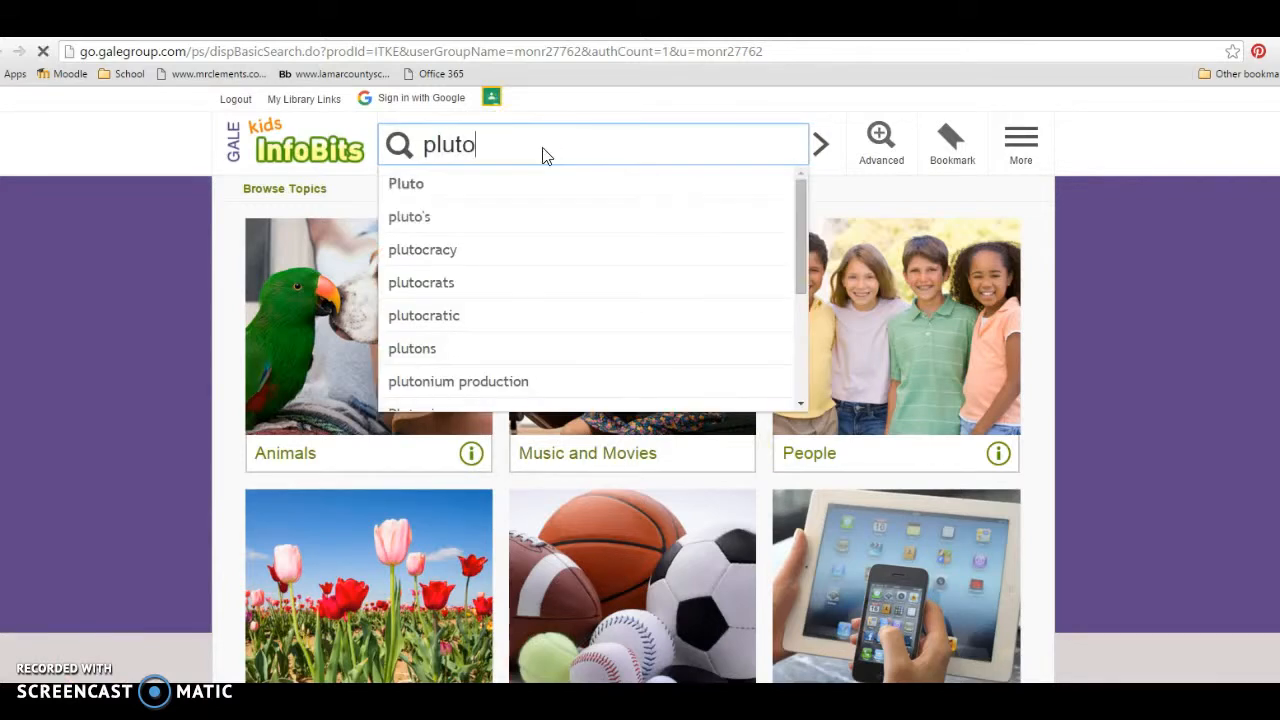
key(Return)
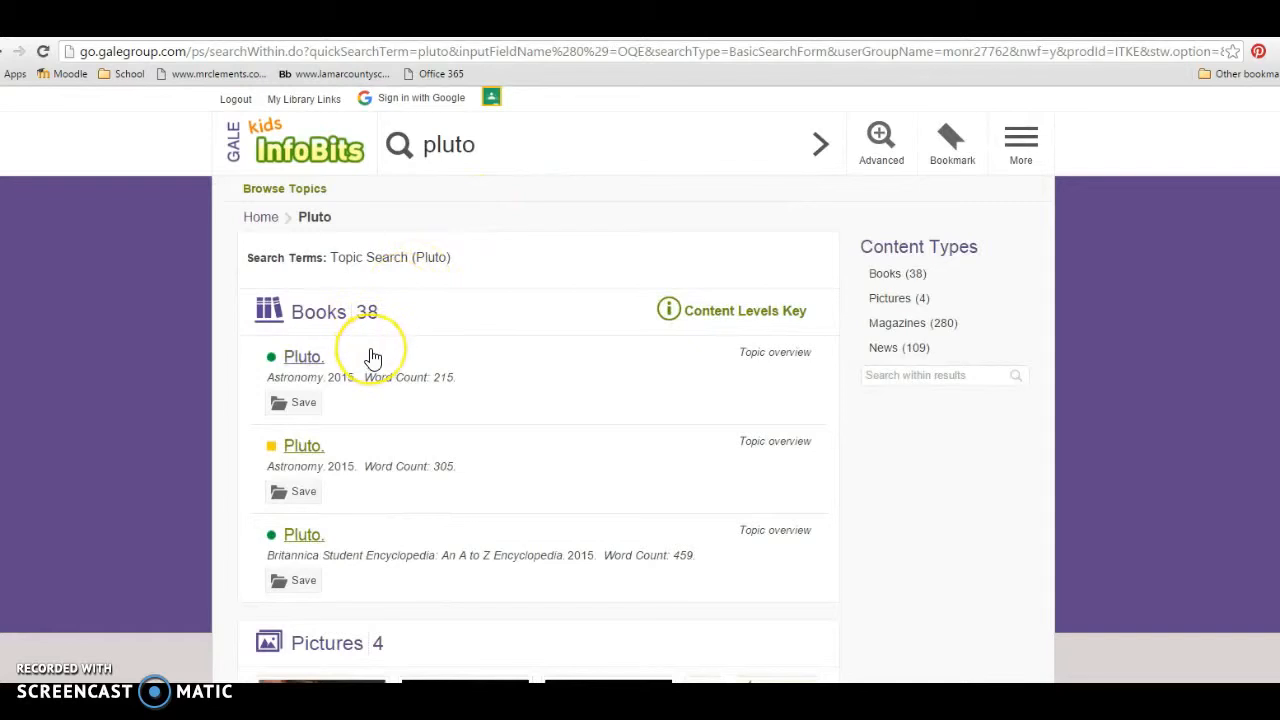
click(303, 360)
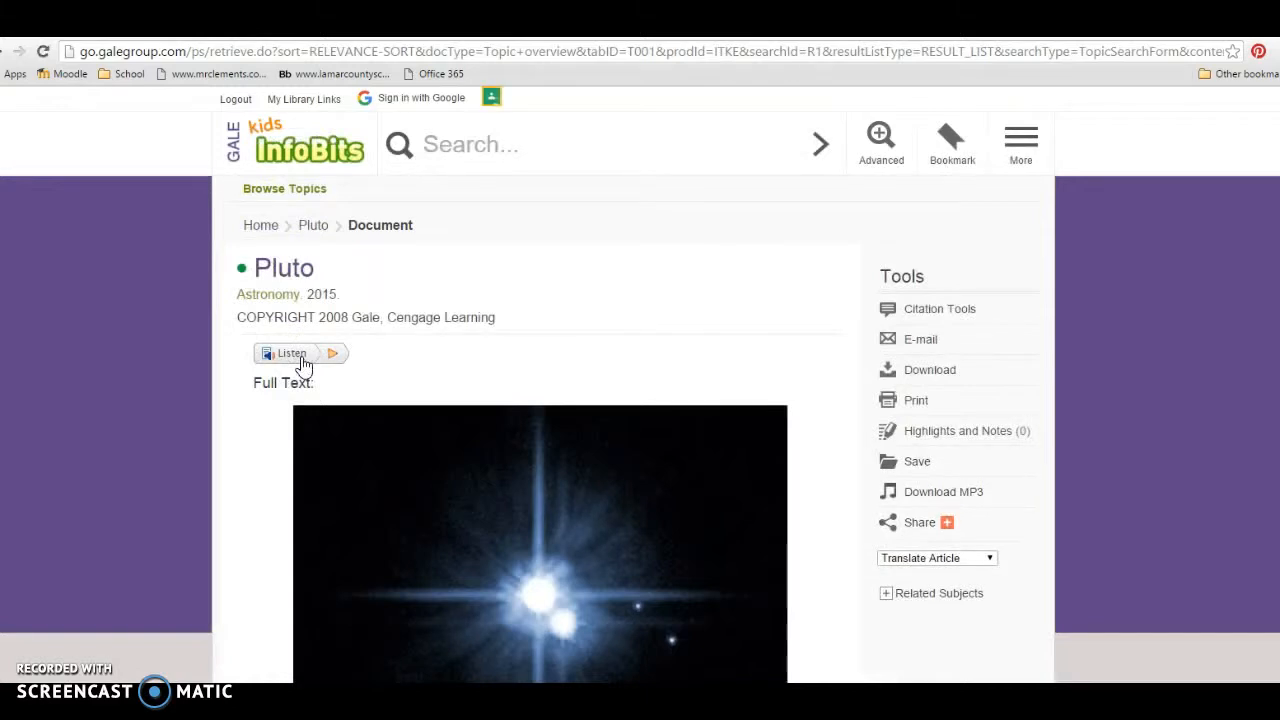
Print all pages of the Kids InfoBits Pluto article with Send To OneNote 2013 as the destination, and switch to OneNote.
scroll(663, 320, down, 5)
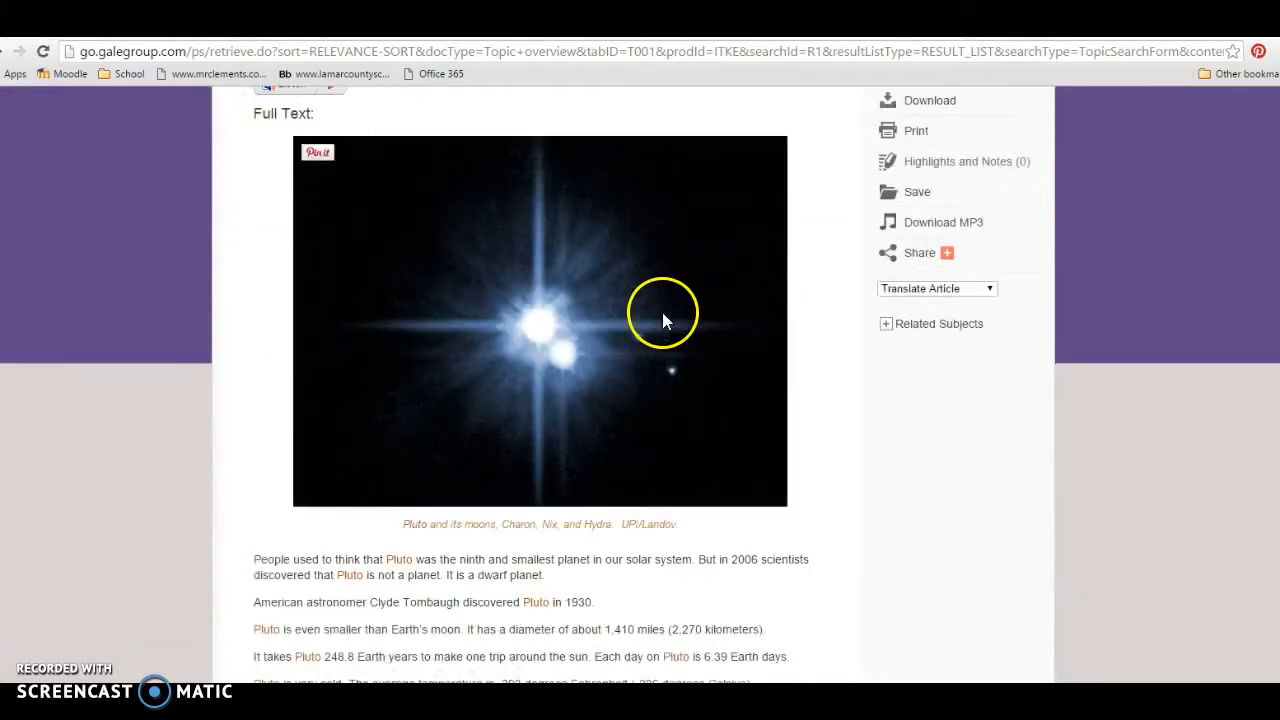
scroll(663, 313, down, 3)
scroll(663, 313, up, 2)
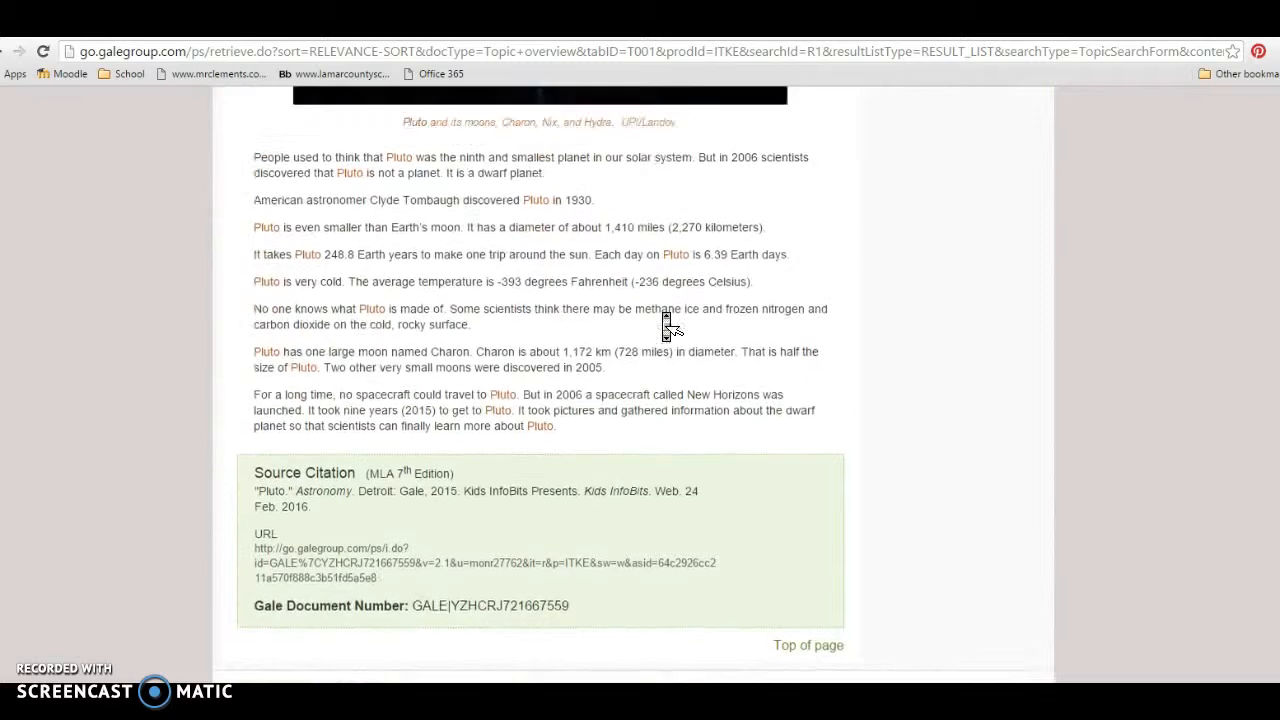
scroll(666, 326, up, 6)
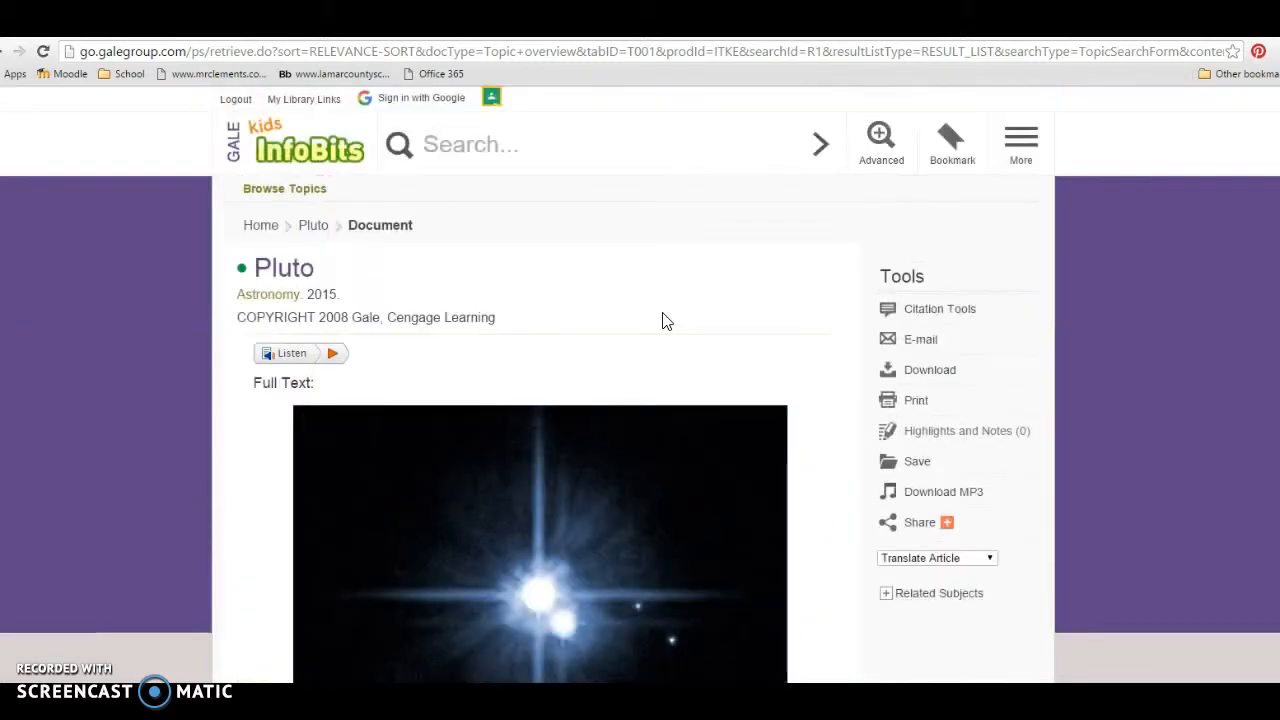
click(911, 401)
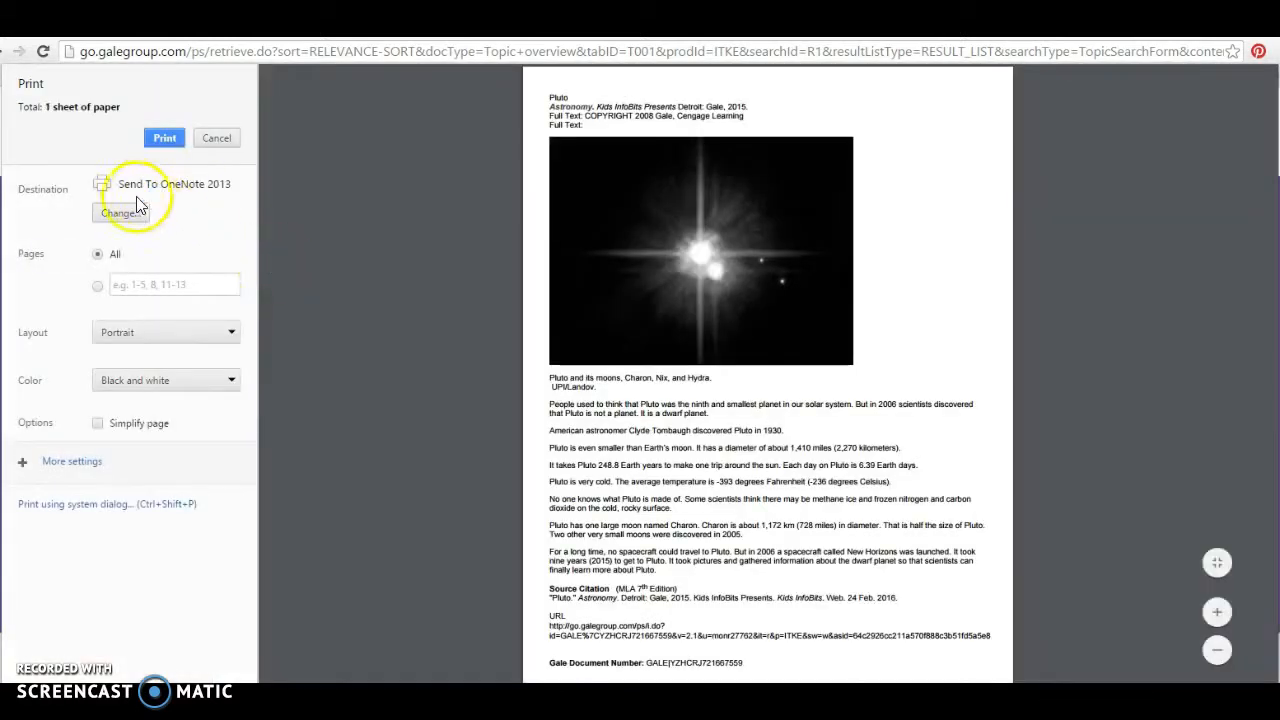
click(170, 137)
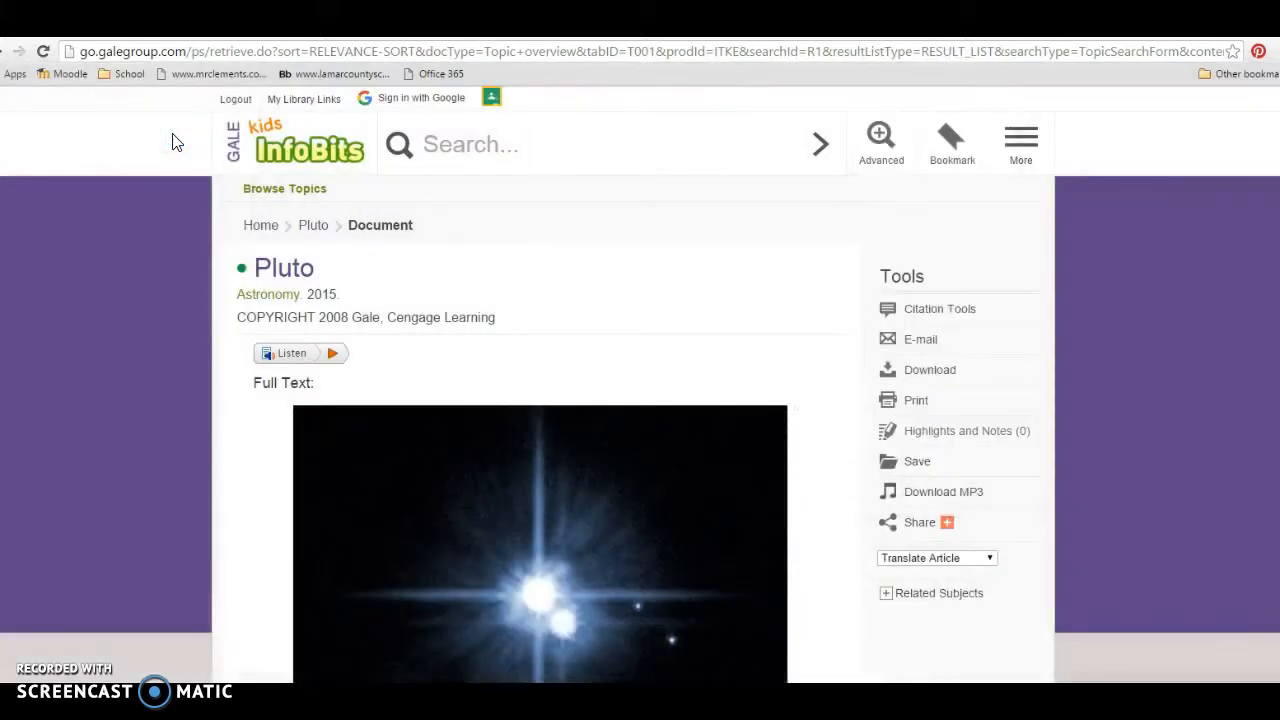
click(354, 50)
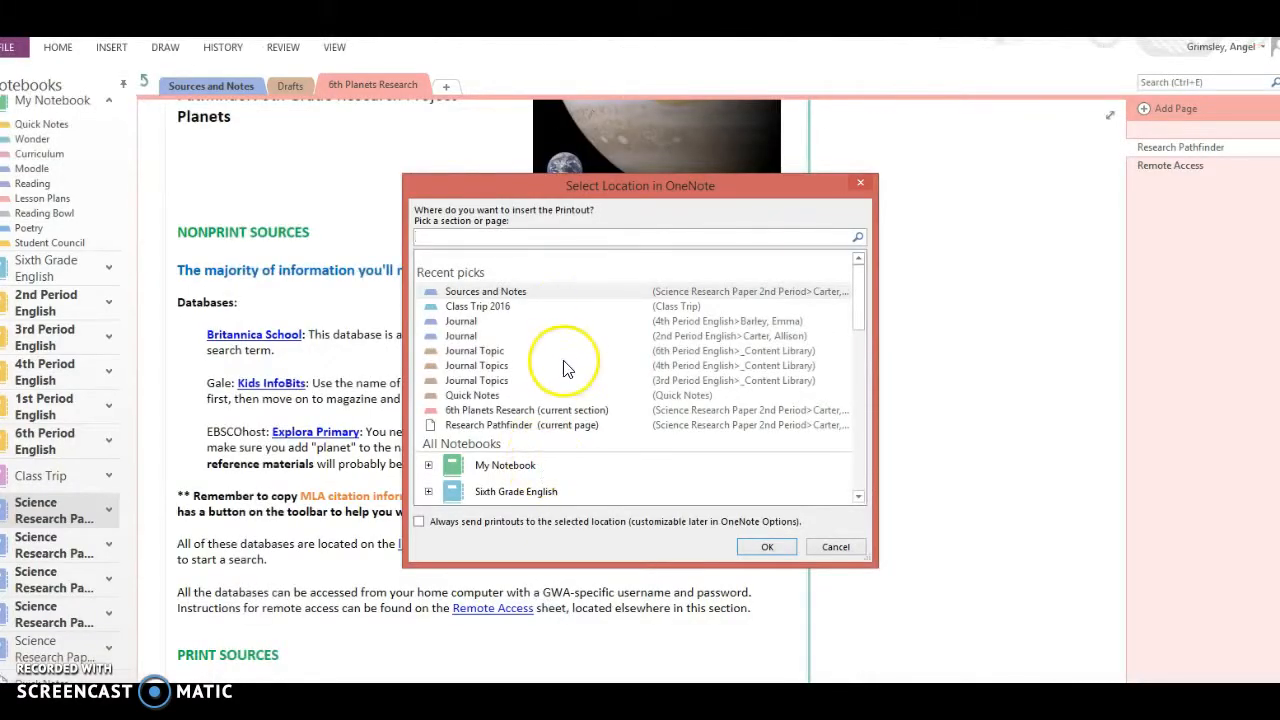
Insert the printout into the Sources and Notes section of the student's folder in the Science Research Paper 2nd Period notebook.
scroll(565, 370, down, 3)
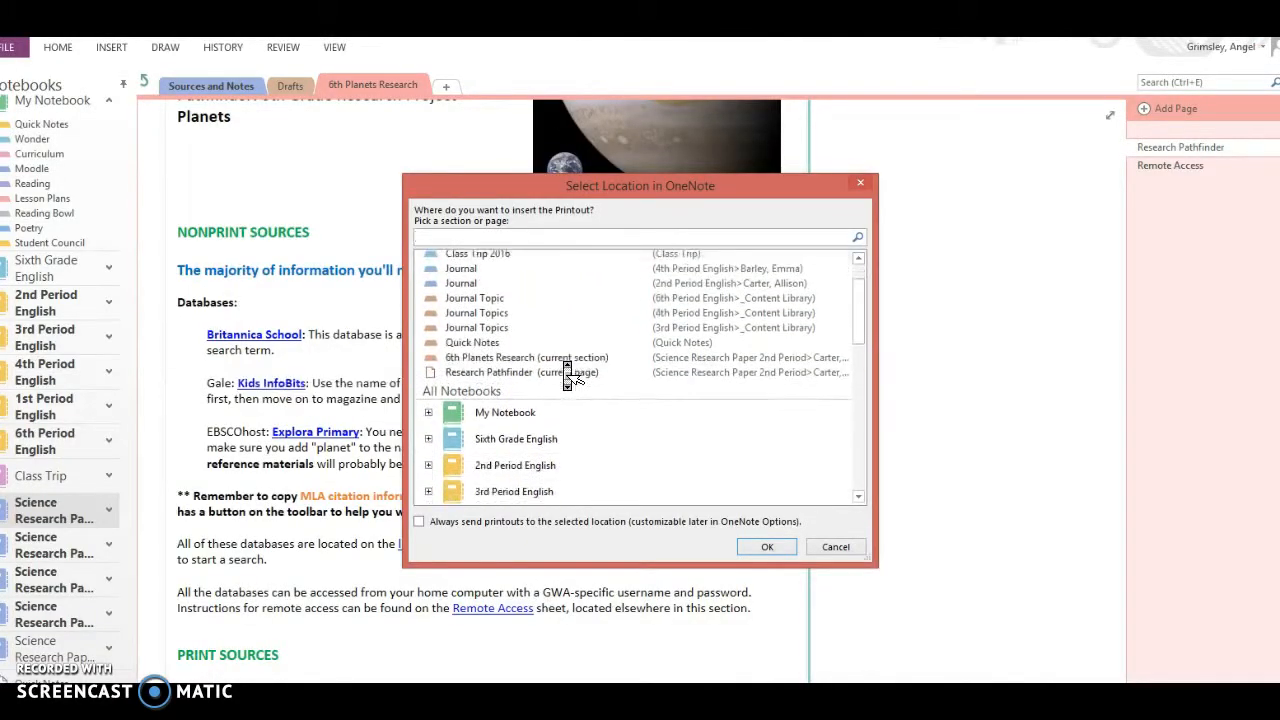
scroll(565, 370, down, 5)
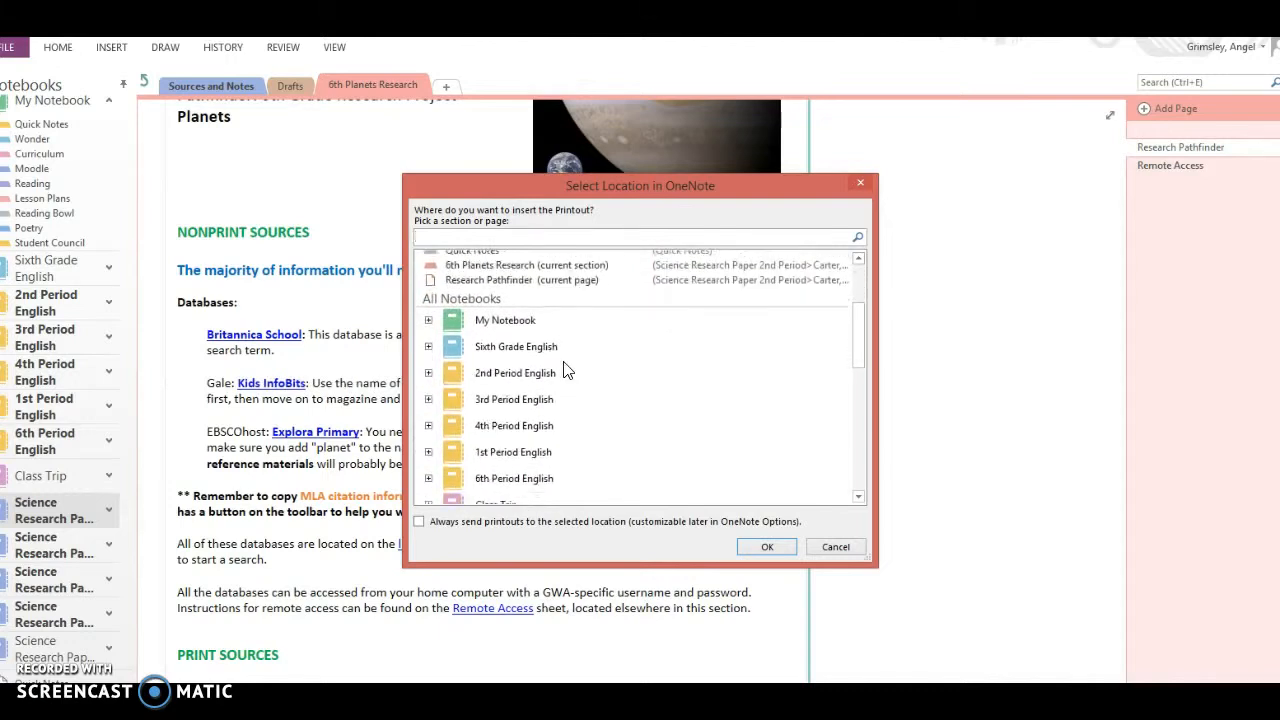
scroll(568, 375, down, 4)
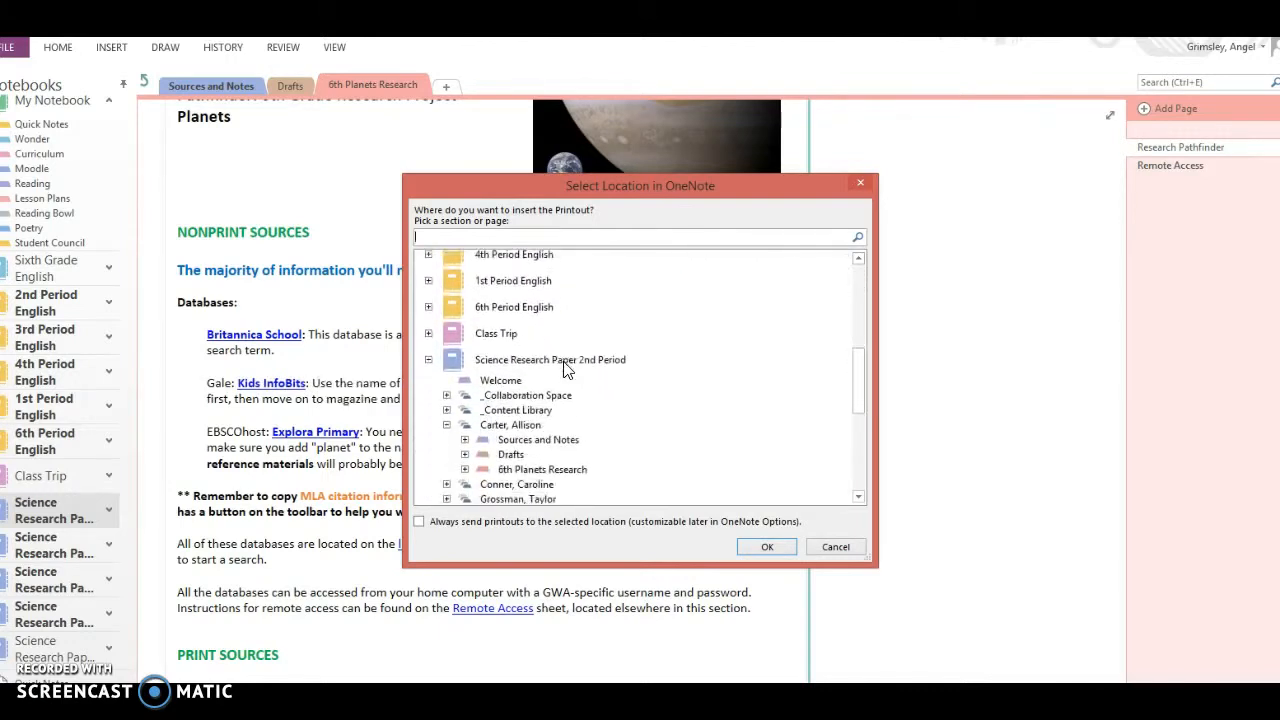
scroll(568, 373, down, 1)
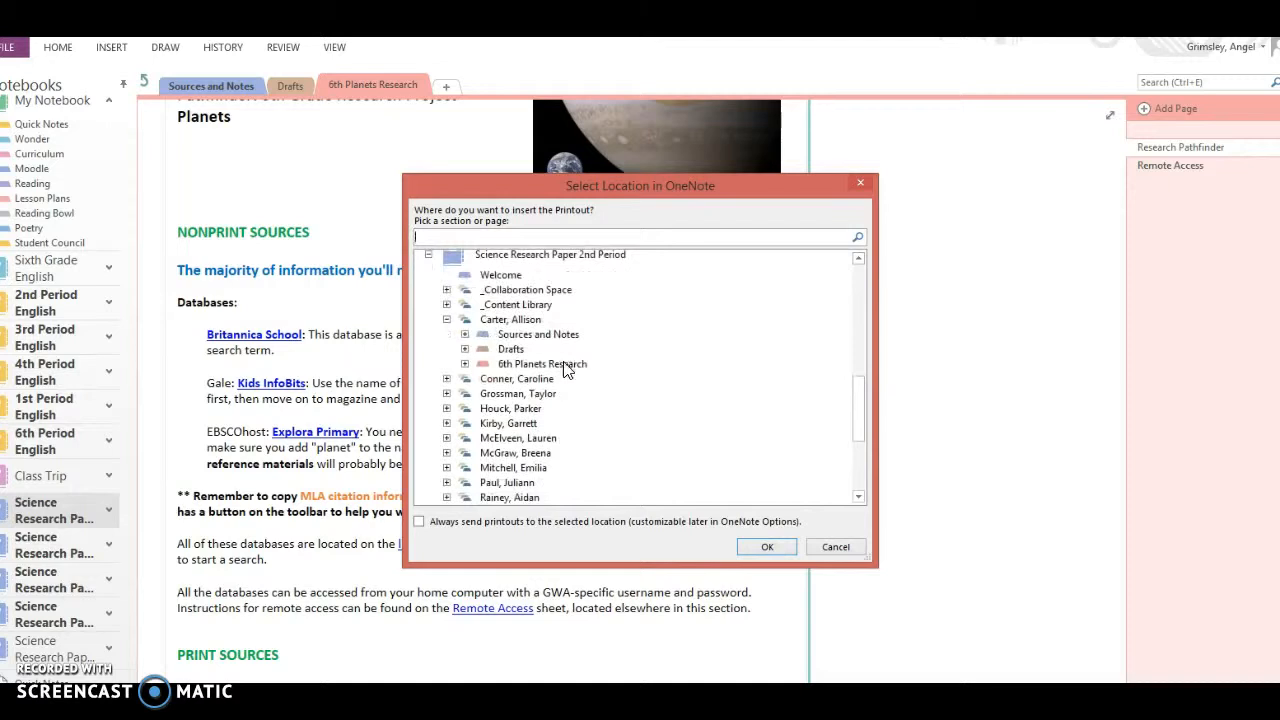
click(517, 337)
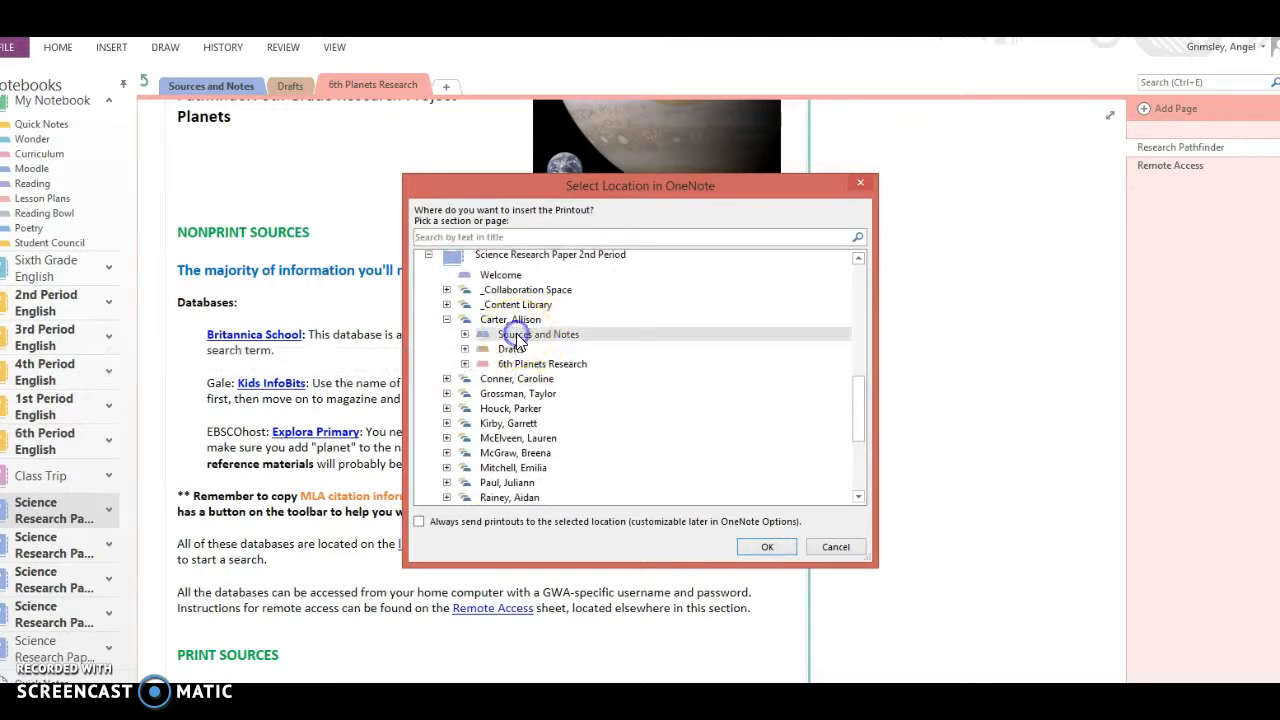
click(766, 547)
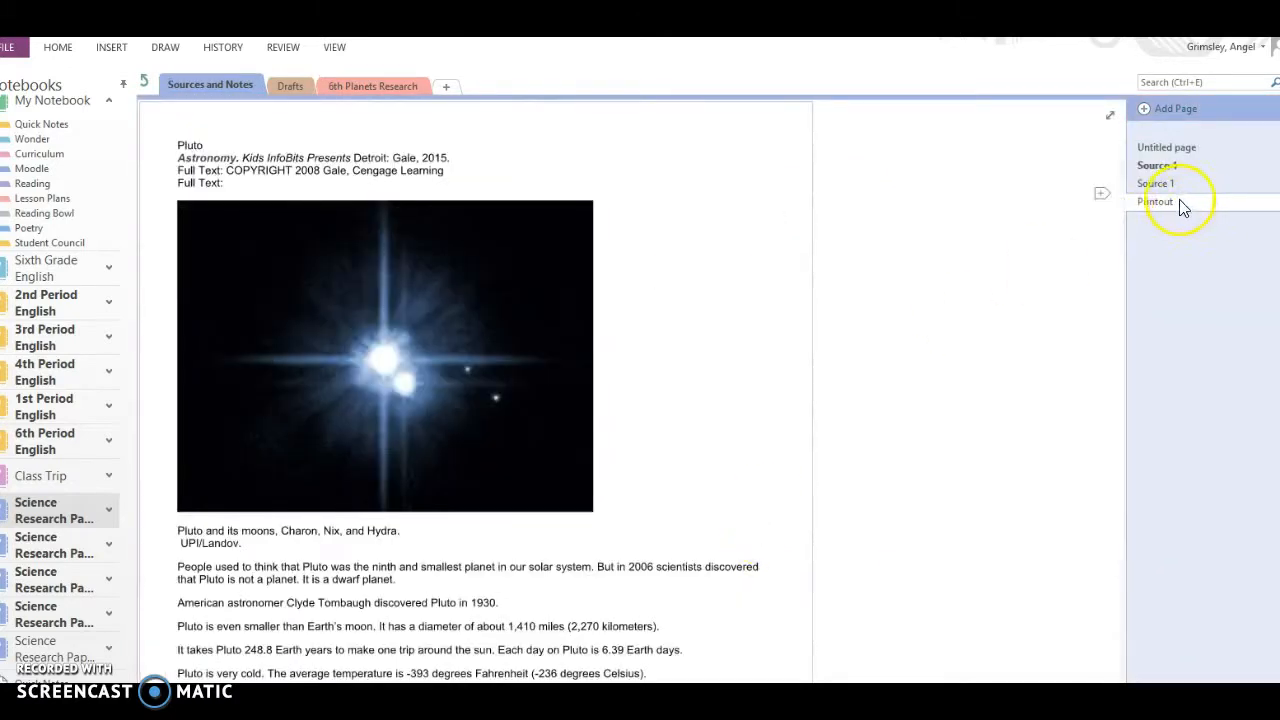
Rename the new printout page as "Source 2".
scroll(445, 185, up, 2)
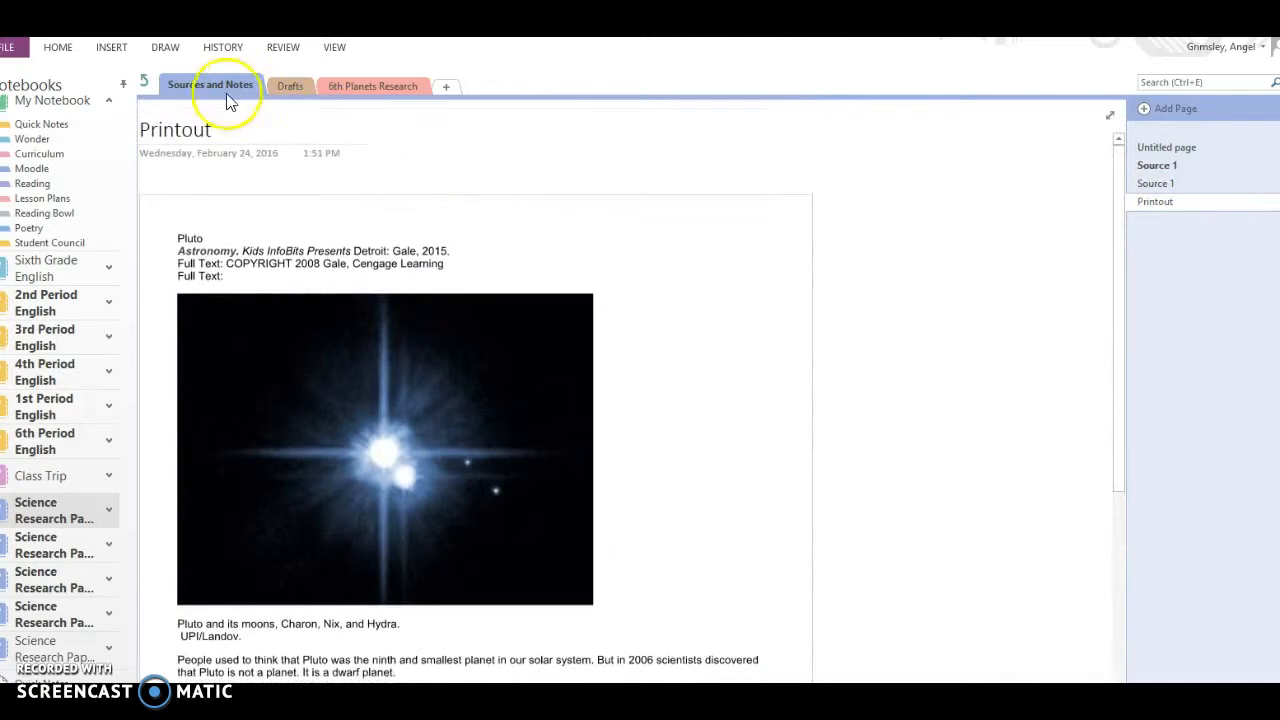
click(221, 130)
key(BackSpace)
key(BackSpace)
key(BackSpace)
key(BackSpace)
key(BackSpace)
key(BackSpace)
key(BackSpace)
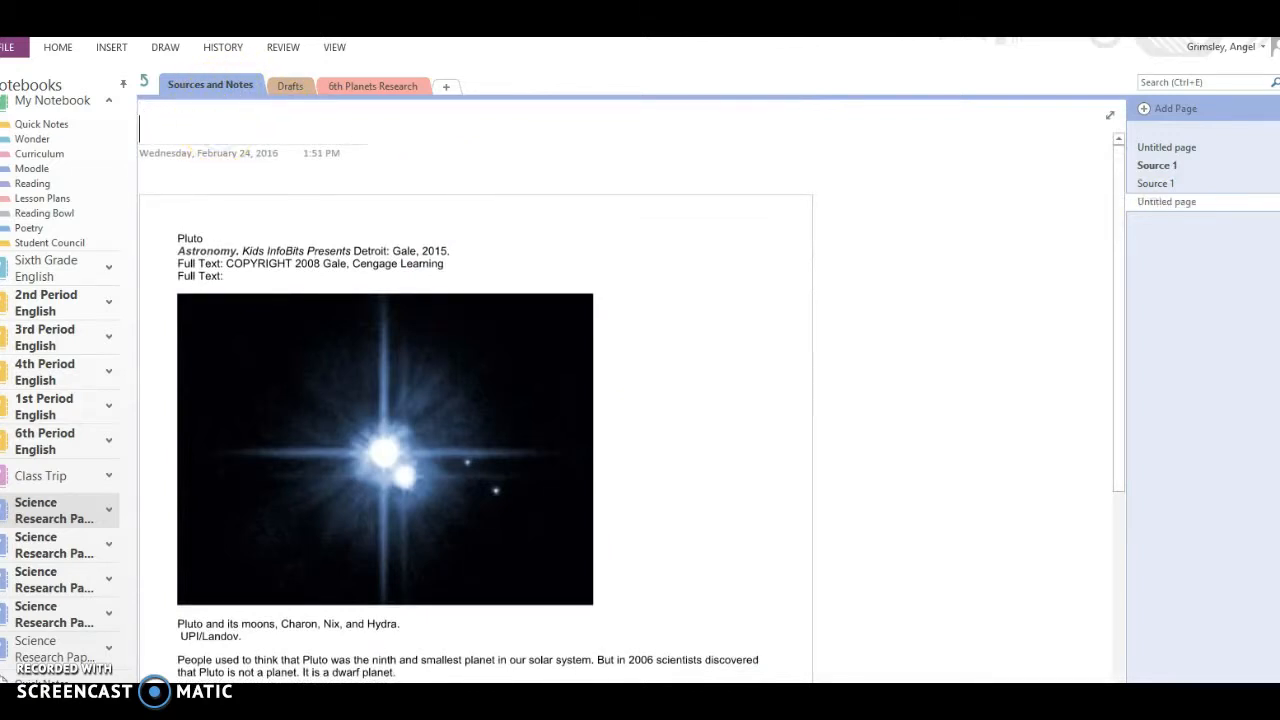
text(Source 2)
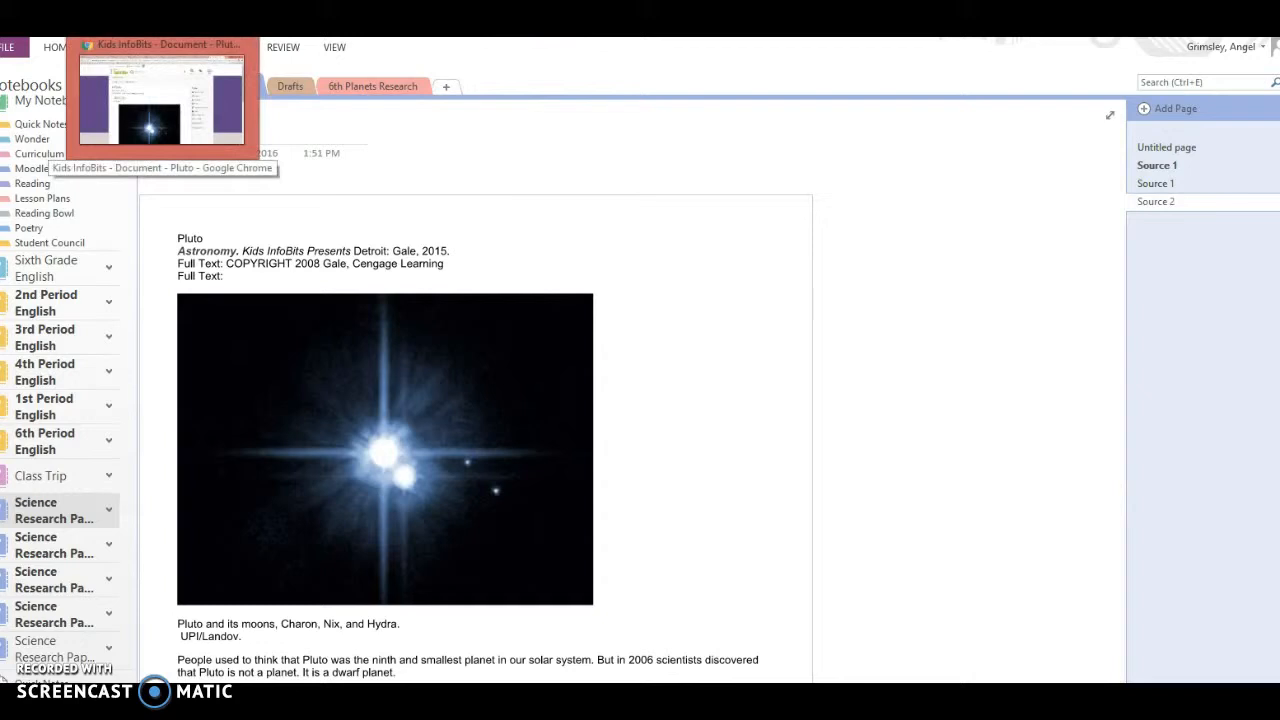
Switch to the Kids InfoBits Pluto article in Chrome and copy its MLA 7th Edition citation without the URL.
click(160, 120)
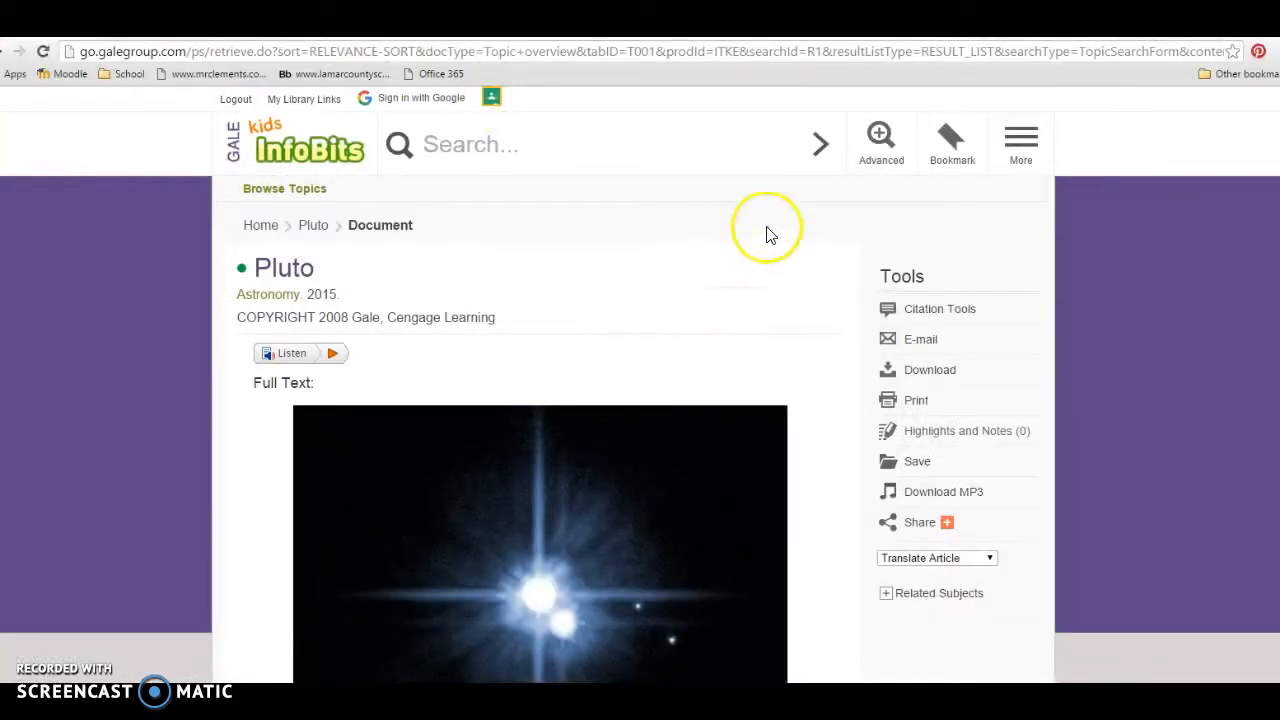
click(957, 308)
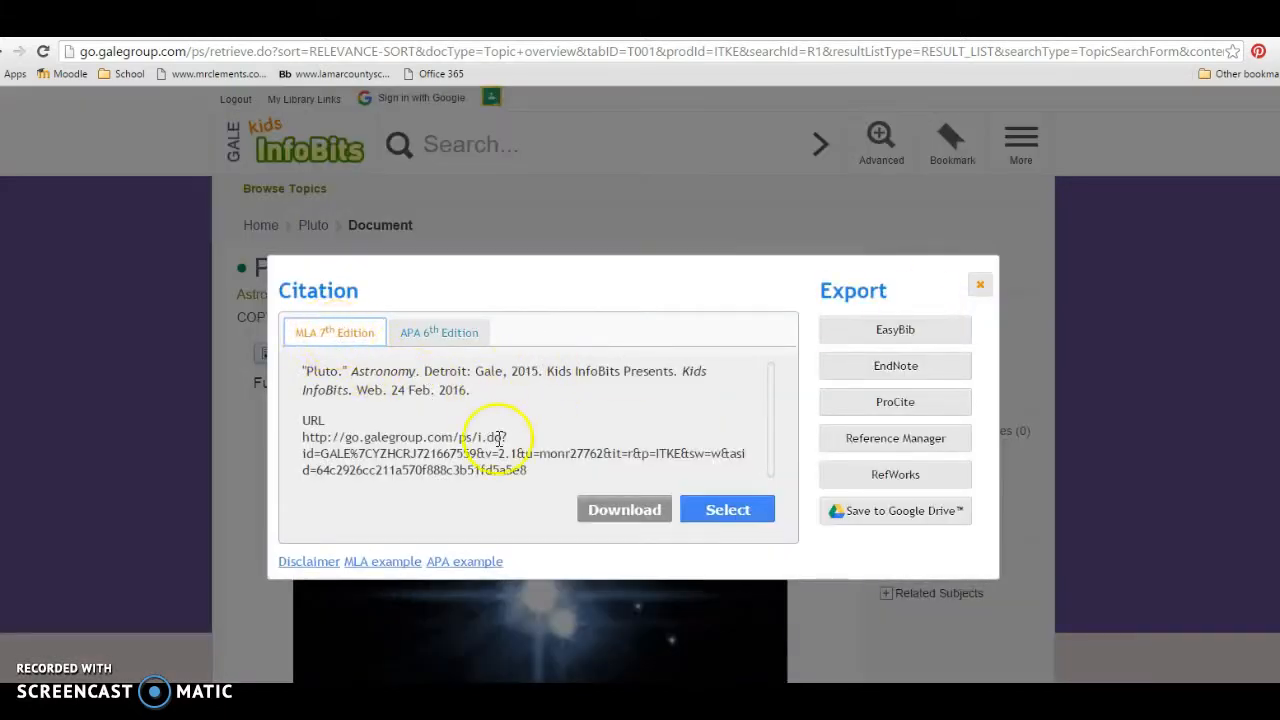
drag(477, 400, 390, 388)
click(515, 390)
drag(477, 395, 303, 368)
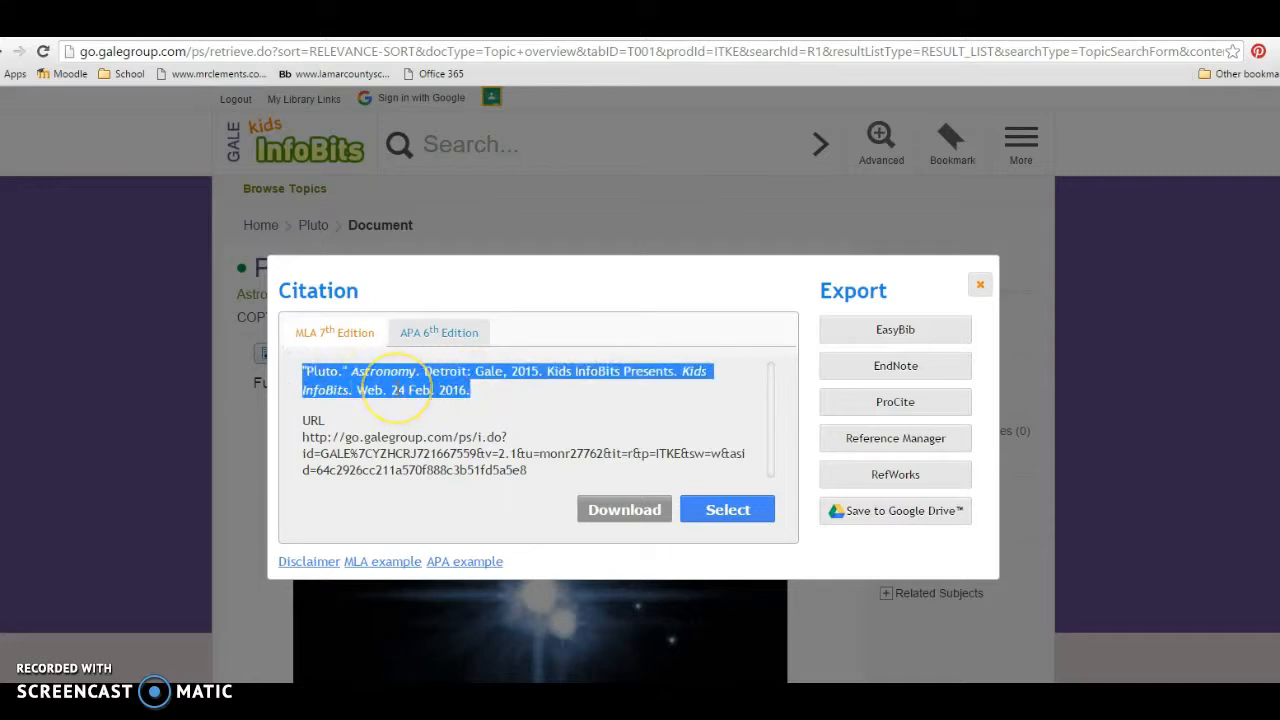
right_click(397, 391)
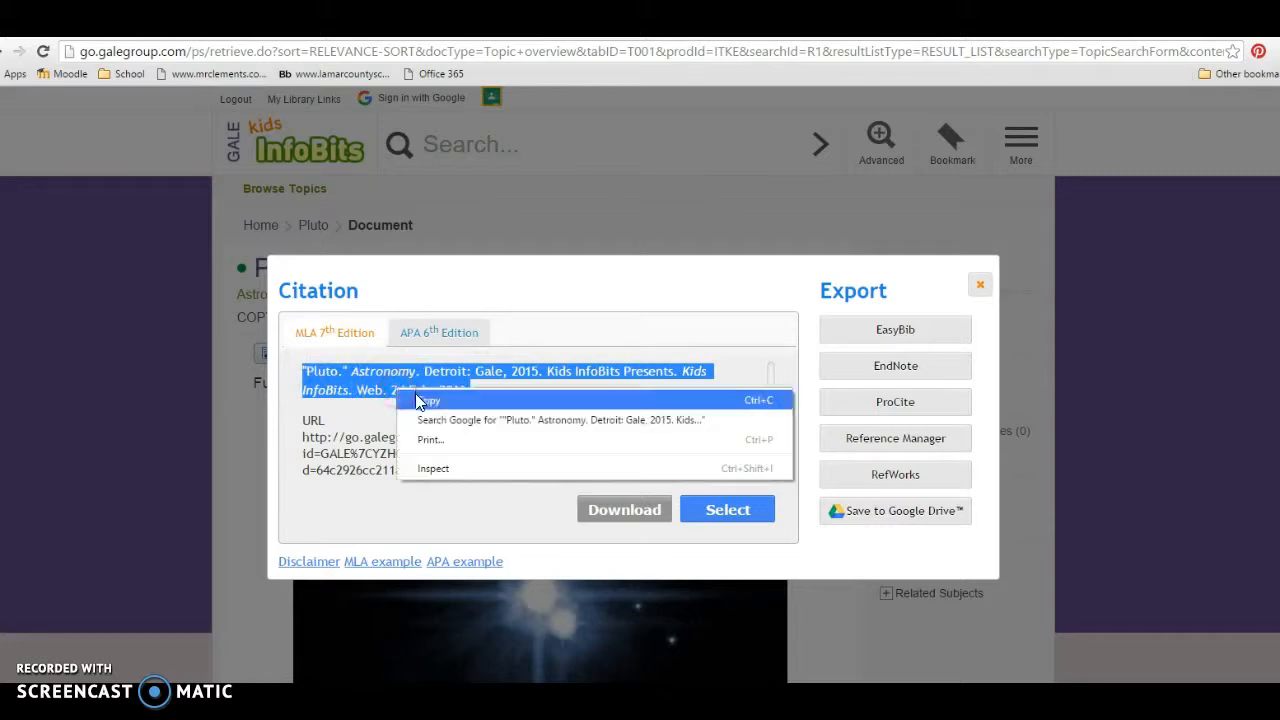
click(424, 400)
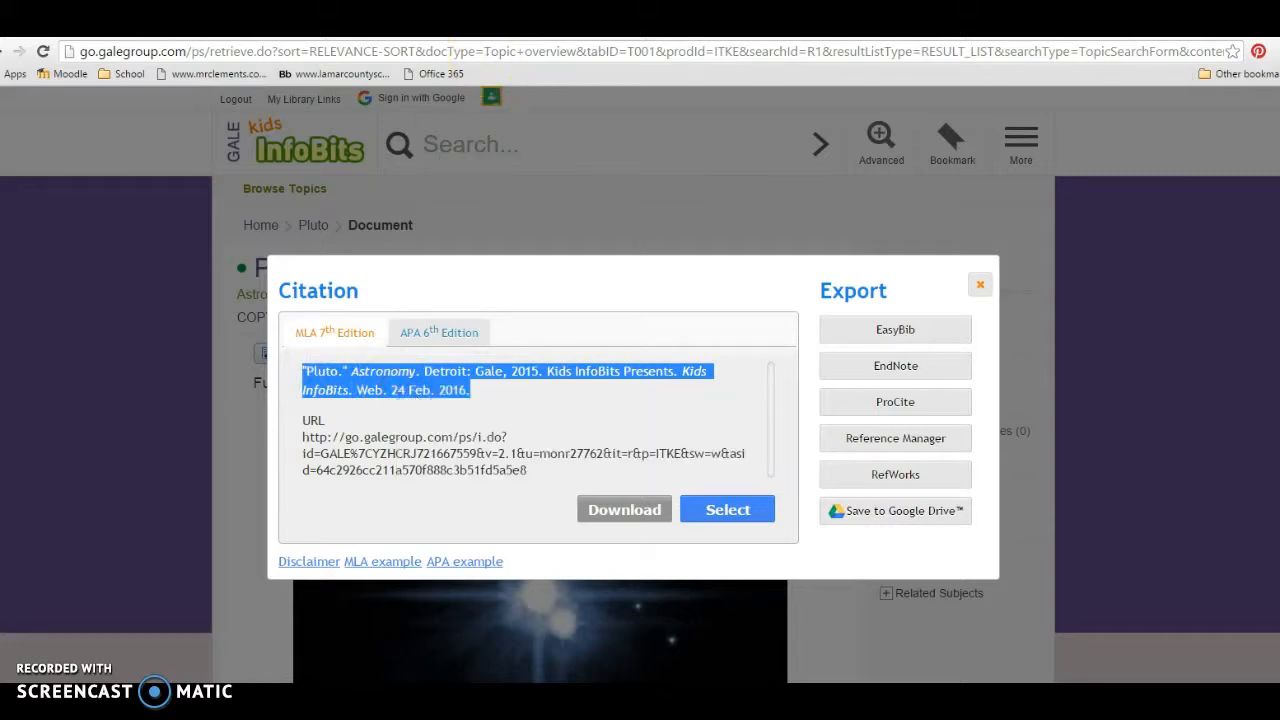
Switch to OneNote and paste the citation beside the title of the Source 2 page, above the printout.
click(622, 40)
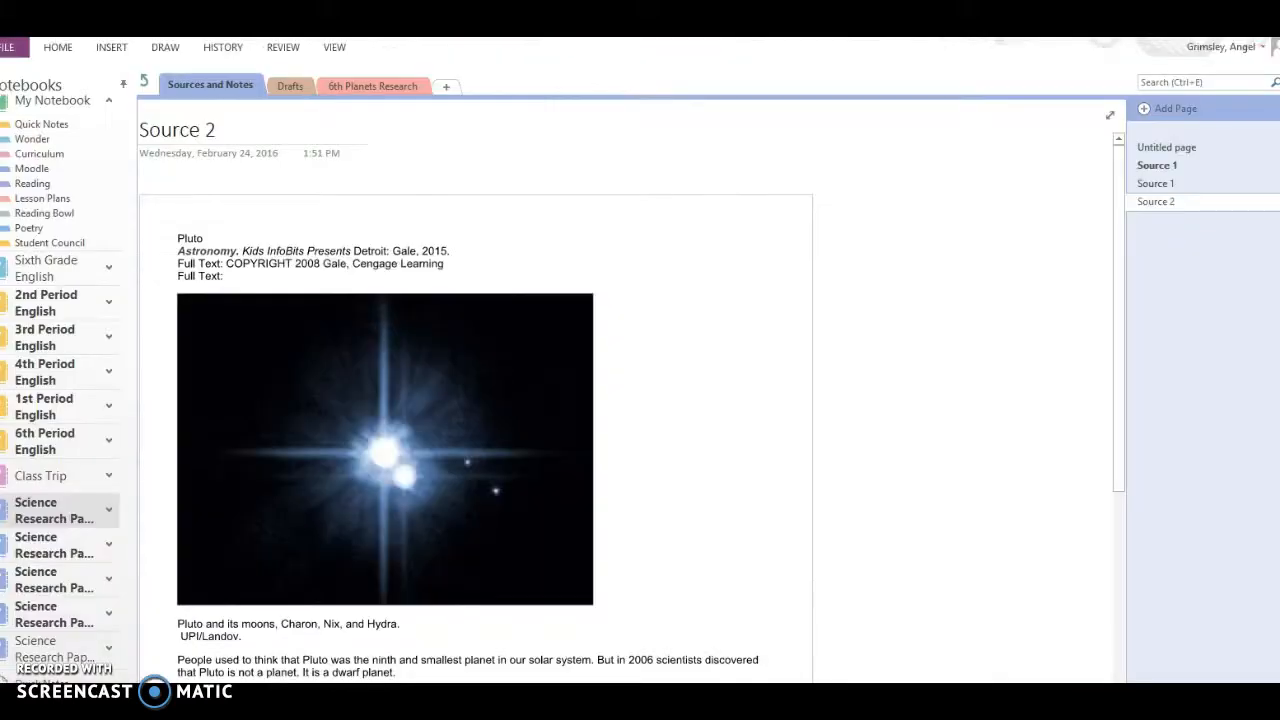
right_click(431, 145)
click(464, 217)
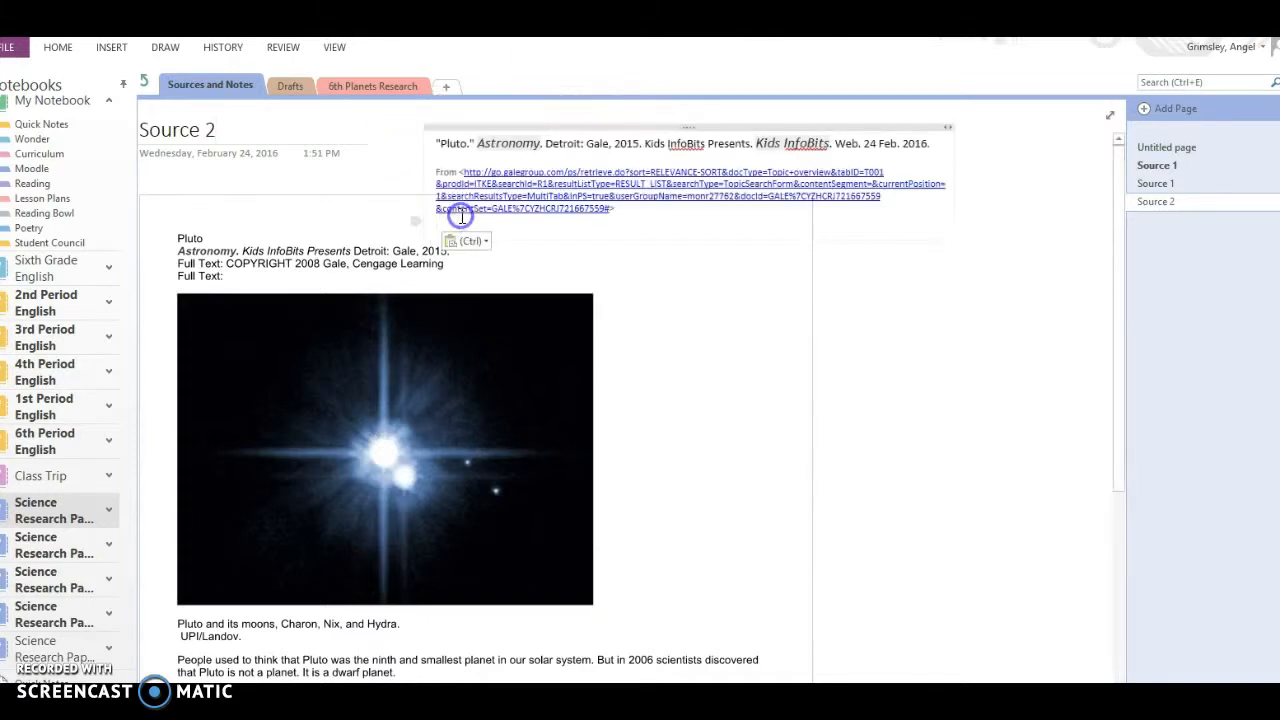
Delete the whole "From" line with the web link beneath the pasted citation.
click(625, 208)
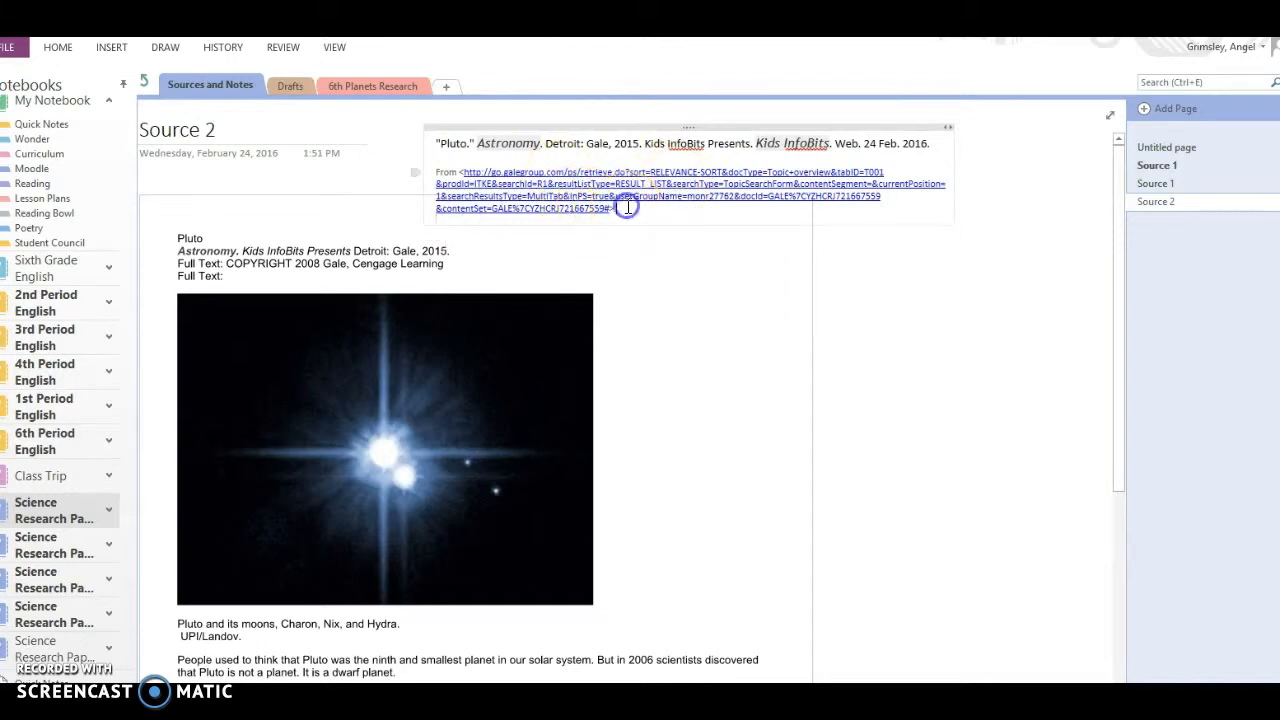
key(BackSpace)
key(BackSpace)
key(BackSpace)
key(BackSpace)
key(BackSpace)
key(BackSpace)
key(BackSpace)
key(BackSpace)
key(BackSpace)
key(BackSpace)
key(BackSpace)
key(BackSpace)
key(BackSpace)
key(BackSpace)
key(BackSpace)
key(BackSpace)
key(BackSpace)
key(BackSpace)
key(BackSpace)
key(BackSpace)
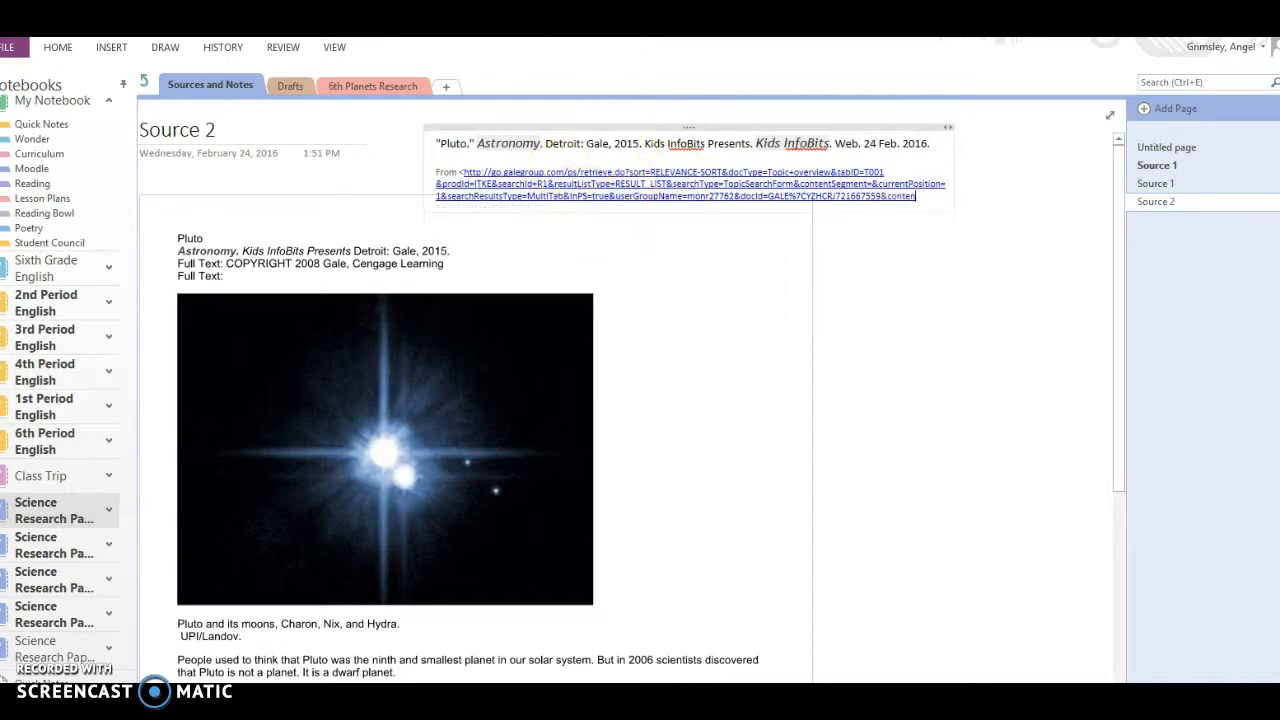
key(BackSpace)
key(BackSpace)
key(BackSpace)
key(BackSpace)
key(BackSpace)
key(BackSpace)
key(BackSpace)
key(BackSpace)
key(BackSpace)
key(BackSpace)
key(BackSpace)
key(BackSpace)
key(BackSpace)
key(BackSpace)
key(BackSpace)
key(BackSpace)
key(BackSpace)
key(BackSpace)
key(BackSpace)
key(BackSpace)
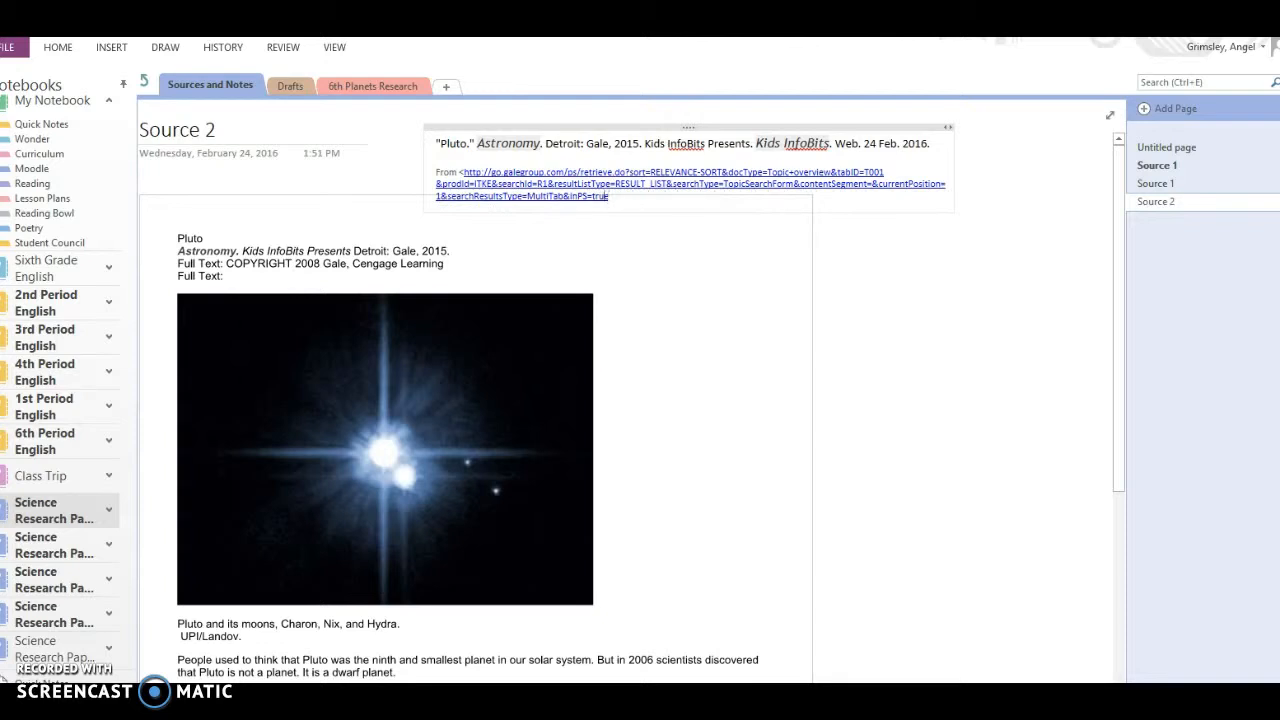
key(BackSpace)
key(BackSpace)
key(BackSpace)
key(BackSpace)
key(BackSpace)
key(BackSpace)
key(BackSpace)
key(BackSpace)
key(BackSpace)
key(BackSpace)
key(BackSpace)
key(BackSpace)
key(BackSpace)
key(BackSpace)
key(BackSpace)
key(BackSpace)
key(BackSpace)
key(BackSpace)
key(BackSpace)
key(BackSpace)
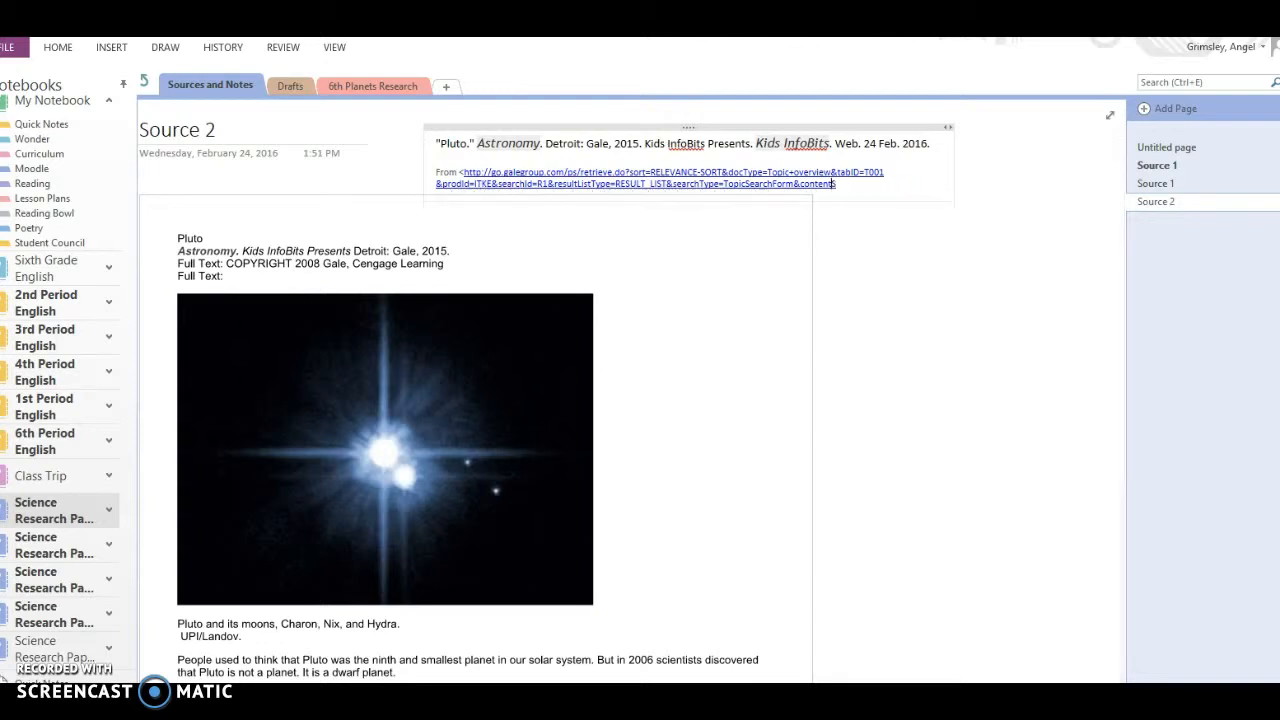
key(BackSpace)
key(BackSpace)
key(BackSpace)
key(BackSpace)
key(BackSpace)
key(BackSpace)
key(BackSpace)
key(BackSpace)
key(BackSpace)
key(BackSpace)
key(BackSpace)
key(BackSpace)
key(BackSpace)
key(BackSpace)
key(BackSpace)
key(BackSpace)
key(BackSpace)
key(BackSpace)
key(BackSpace)
key(BackSpace)
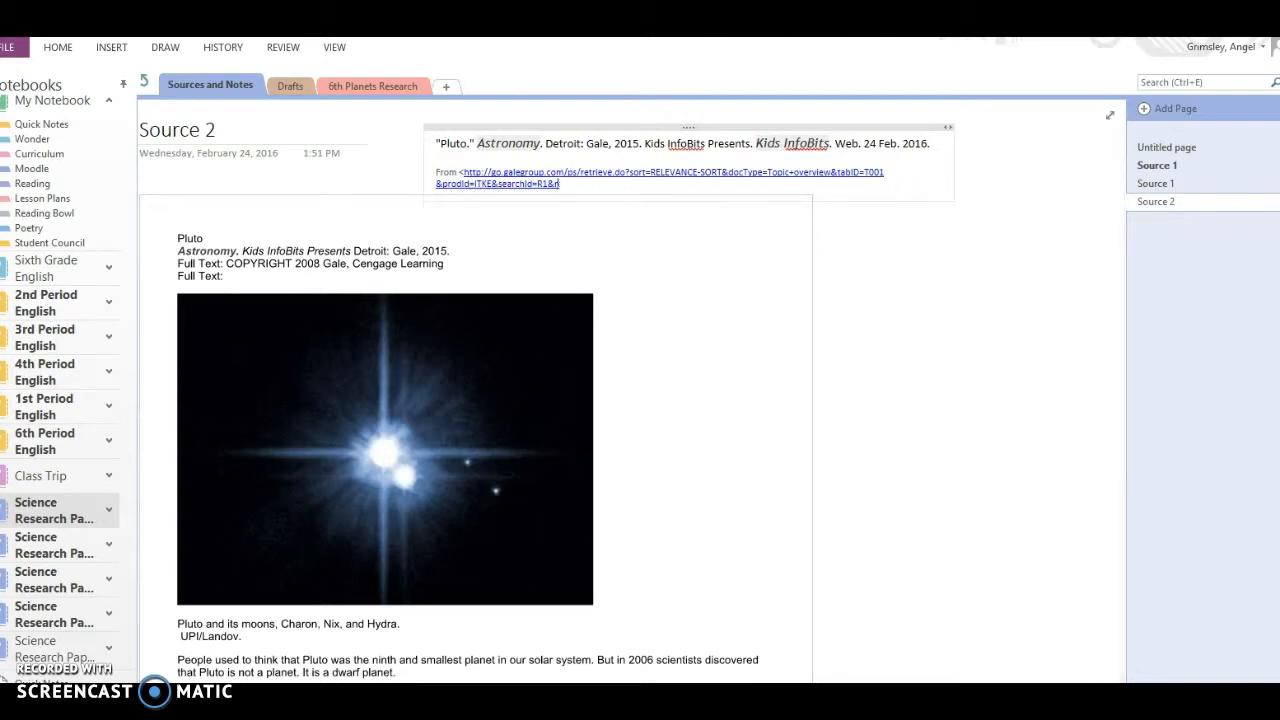
key(BackSpace)
key(BackSpace)
key(BackSpace)
key(BackSpace)
key(BackSpace)
key(BackSpace)
key(BackSpace)
key(BackSpace)
key(BackSpace)
key(BackSpace)
key(BackSpace)
key(BackSpace)
key(BackSpace)
key(BackSpace)
key(BackSpace)
key(BackSpace)
key(BackSpace)
key(BackSpace)
key(BackSpace)
key(BackSpace)
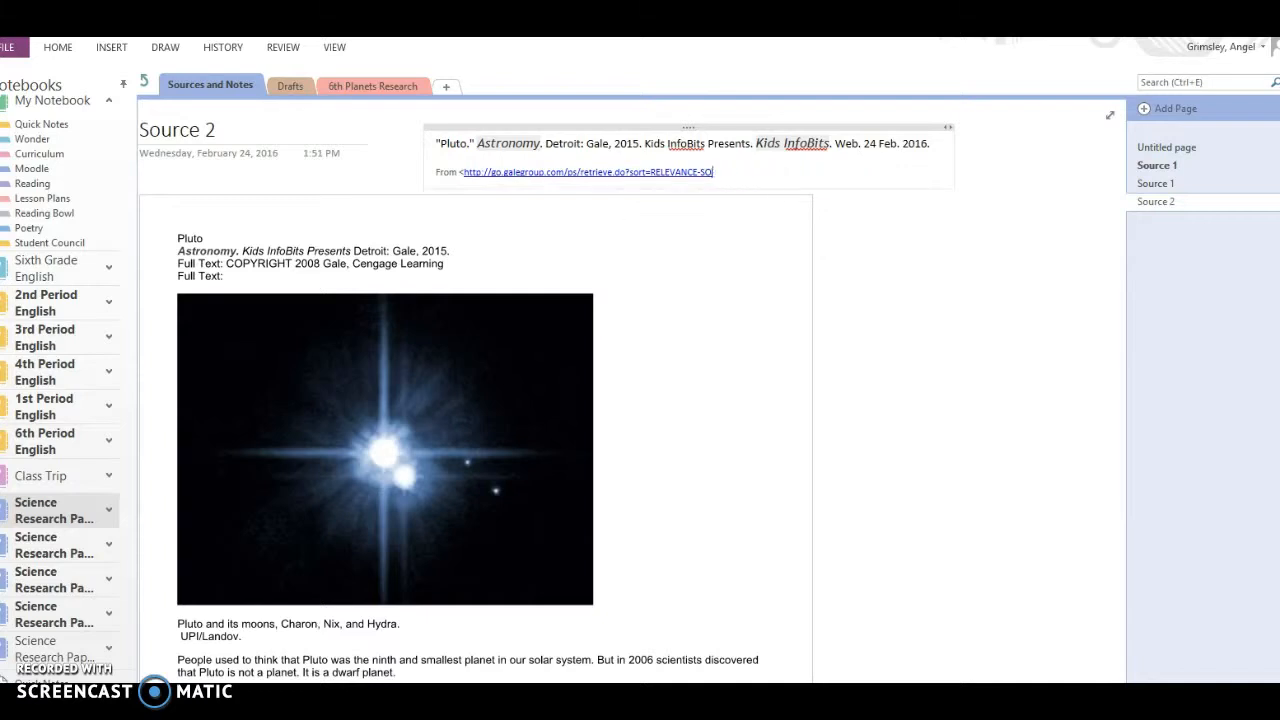
key(BackSpace)
key(BackSpace)
key(BackSpace)
key(BackSpace)
key(BackSpace)
key(BackSpace)
key(BackSpace)
key(BackSpace)
key(BackSpace)
key(BackSpace)
key(BackSpace)
key(BackSpace)
key(BackSpace)
key(BackSpace)
key(BackSpace)
key(BackSpace)
key(BackSpace)
key(BackSpace)
key(BackSpace)
key(BackSpace)
key(BackSpace)
key(BackSpace)
key(BackSpace)
key(BackSpace)
key(BackSpace)
key(BackSpace)
key(BackSpace)
key(BackSpace)
key(BackSpace)
key(BackSpace)
key(BackSpace)
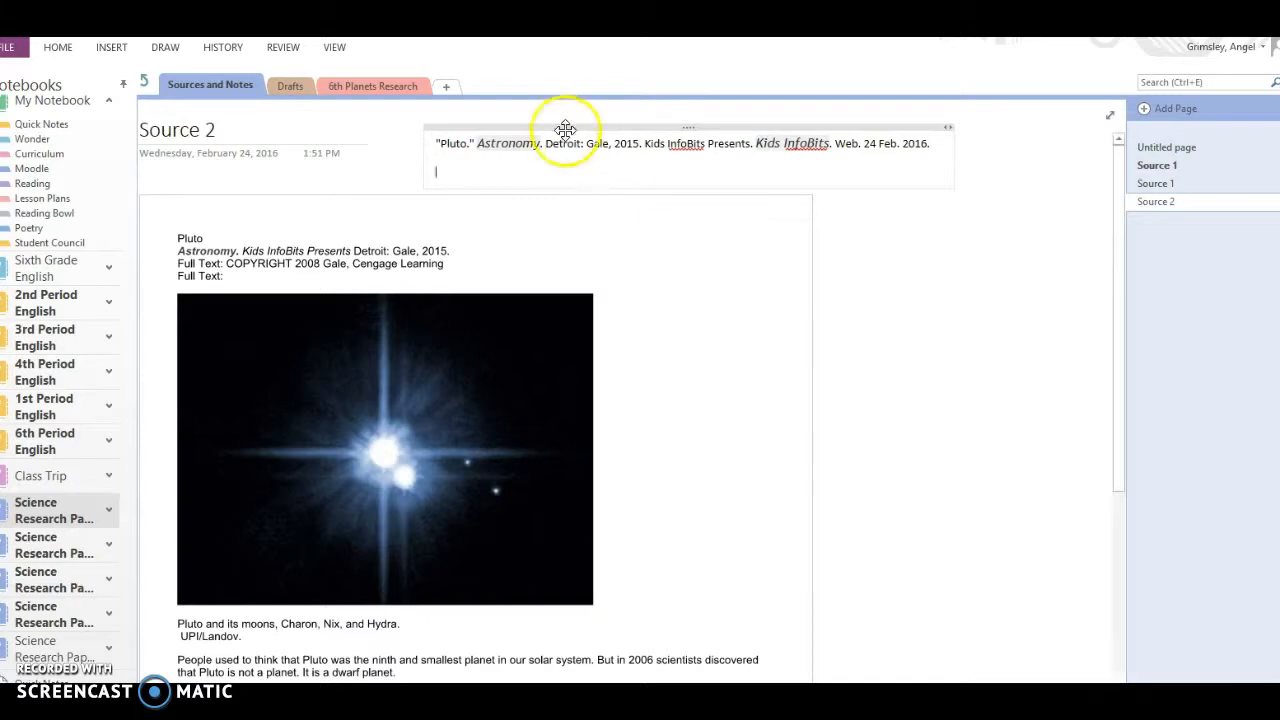
Open the Explora Primary database from the Research Pathfinder page in the 6th Planets Research section.
click(378, 92)
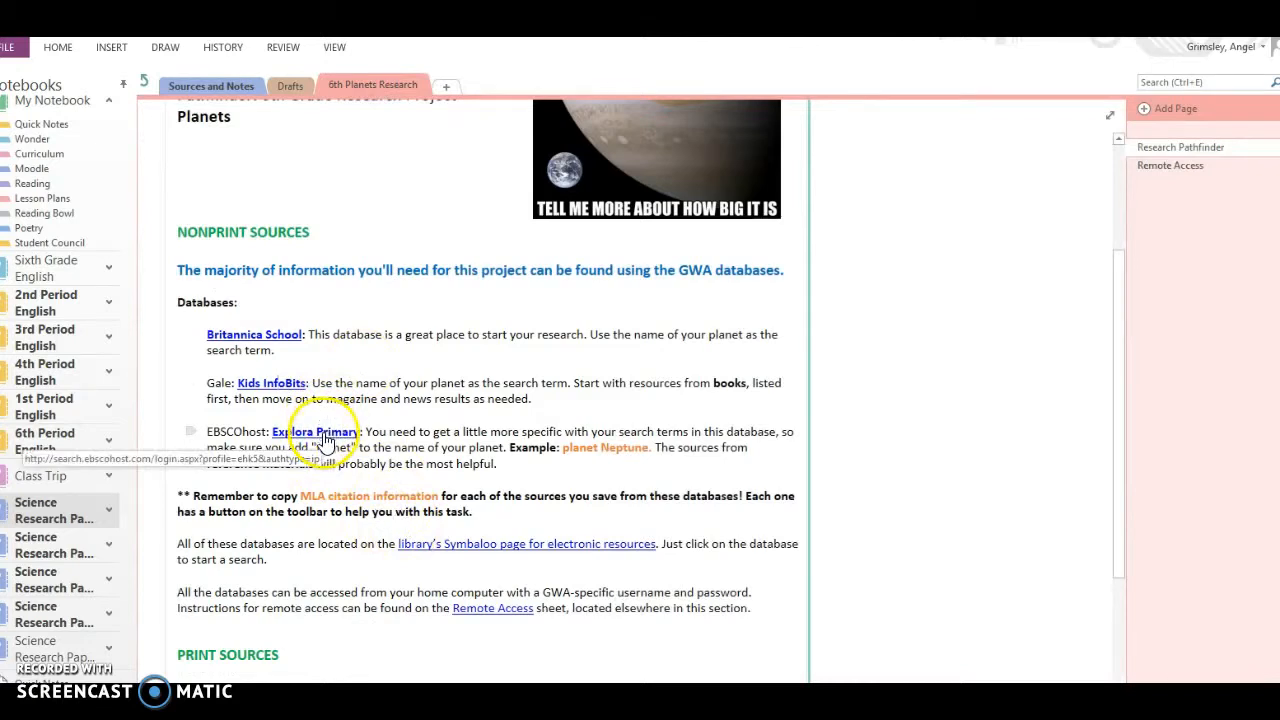
click(325, 441)
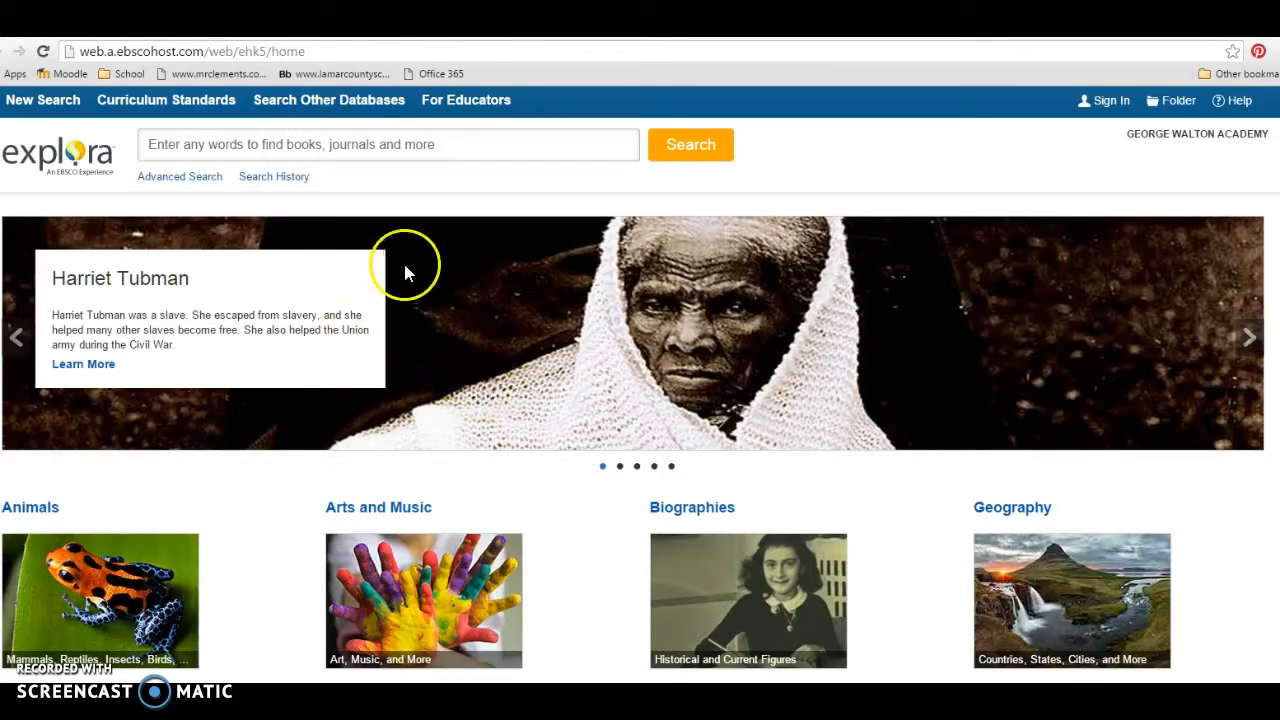
Search Explora for "planet pluto" and open the first numbered Pluto result from Funk & Wagnalls New World Encyclopedia.
click(453, 145)
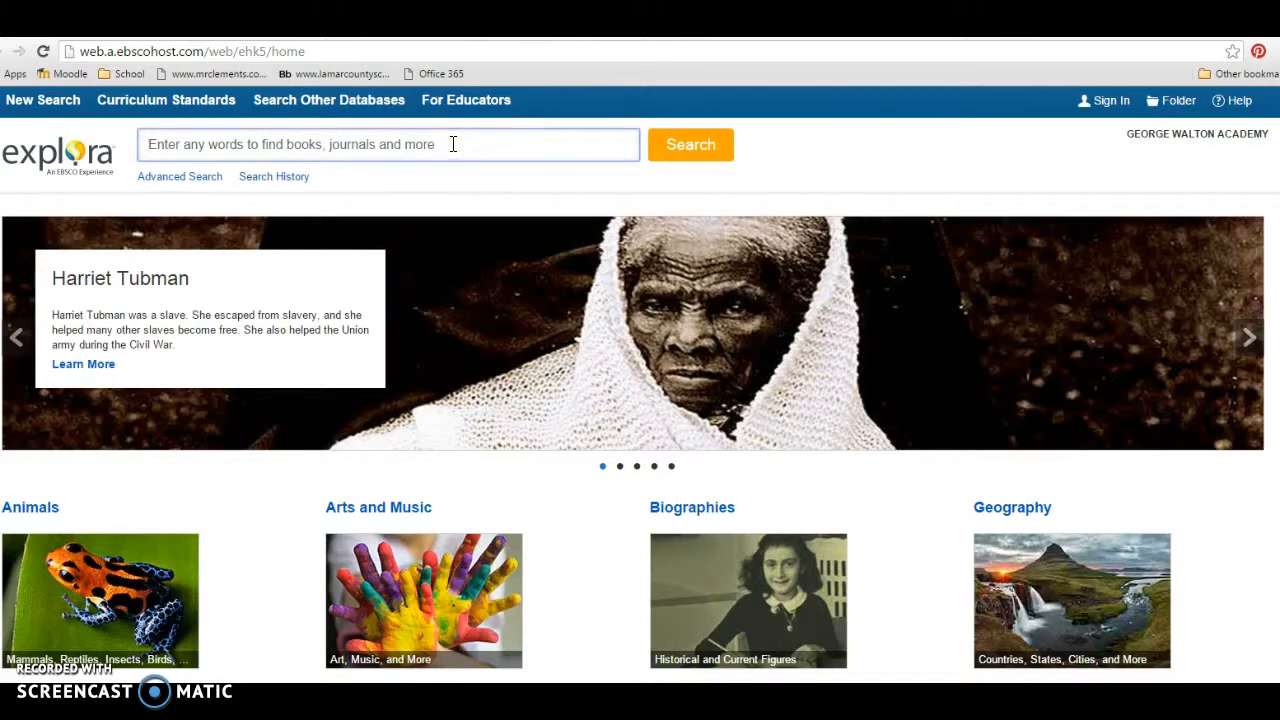
text(planet)
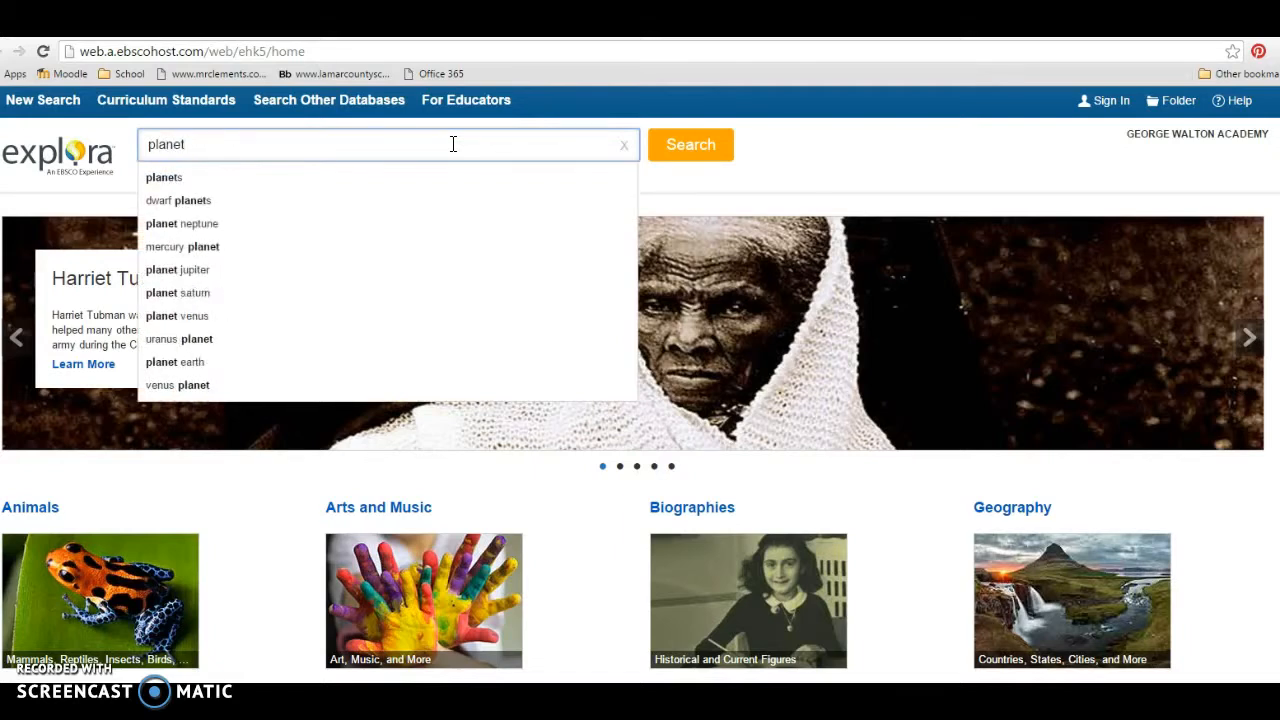
text( pluto)
key(Return)
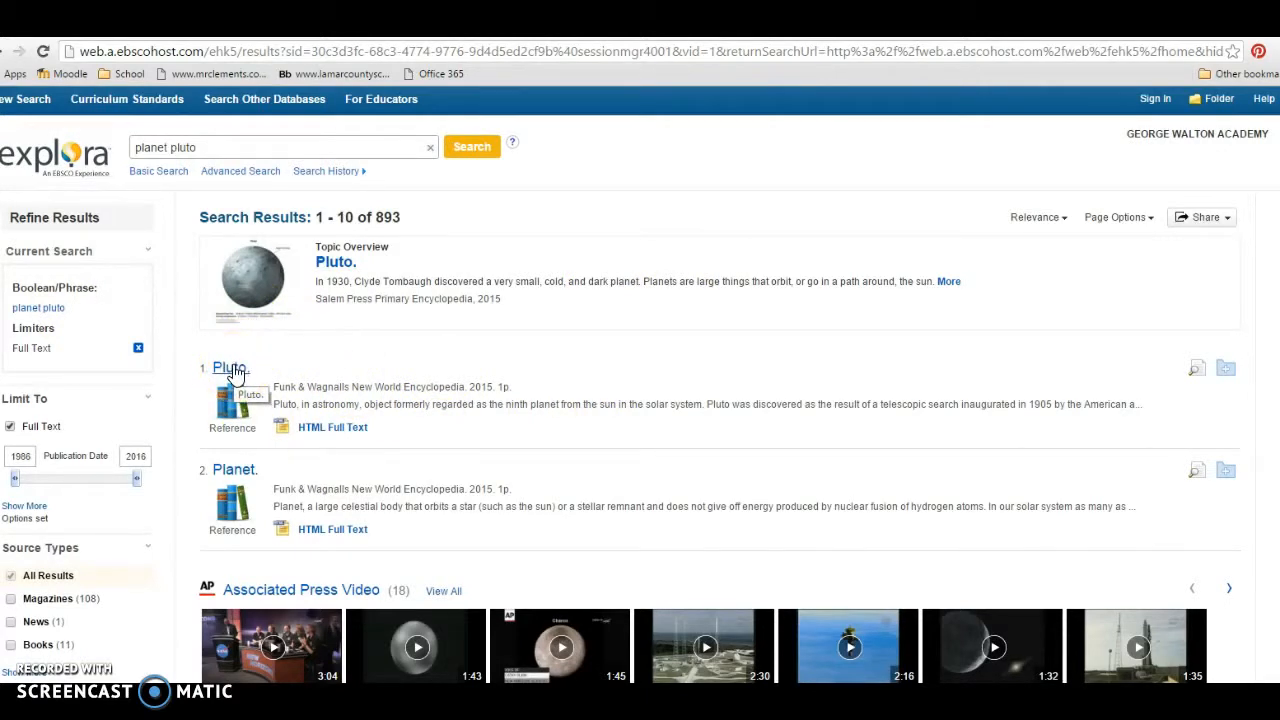
click(234, 370)
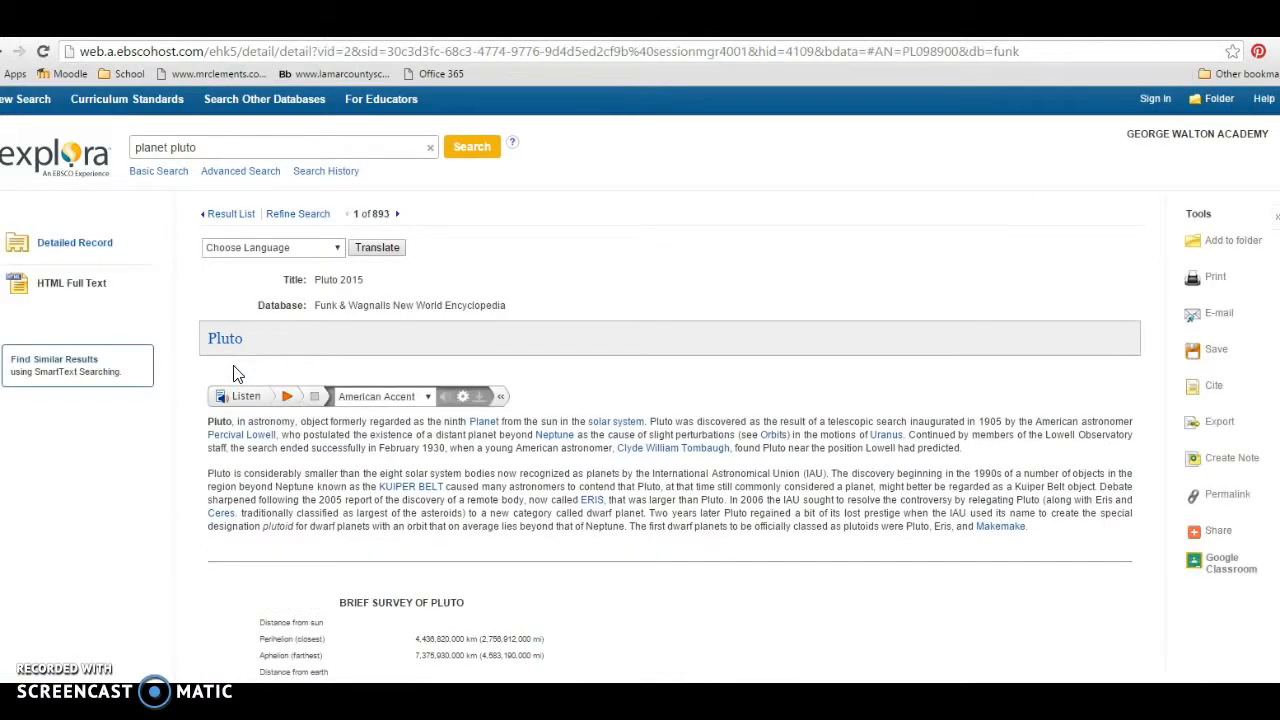
Look through the beginning of the Pluto article, including its introduction and the Brief Survey of Pluto.
scroll(363, 460, down, 3)
scroll(363, 460, up, 3)
scroll(363, 460, down, 1)
scroll(363, 460, up, 2)
scroll(363, 460, down, 1)
scroll(363, 460, down, 1)
scroll(363, 460, up, 1)
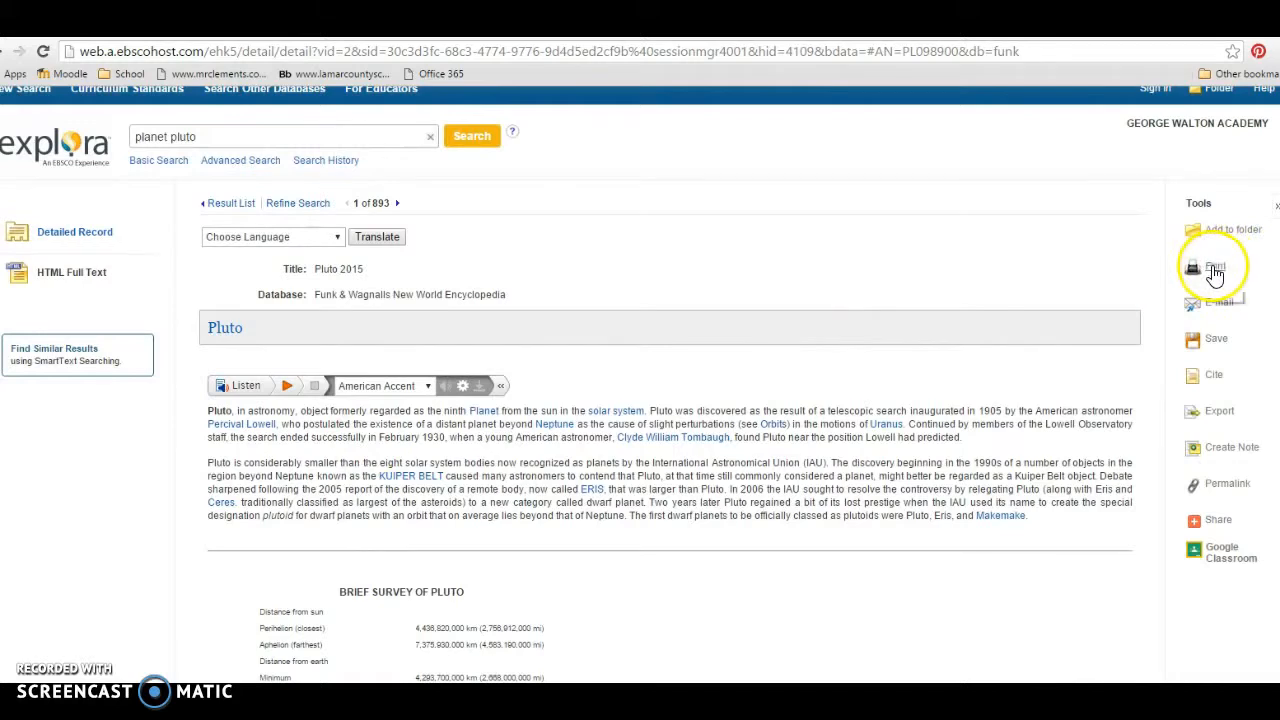
Preview the Pluto article's printout with HTML Full Text and Brief Citation and Abstract, and cancel the printing.
click(1215, 270)
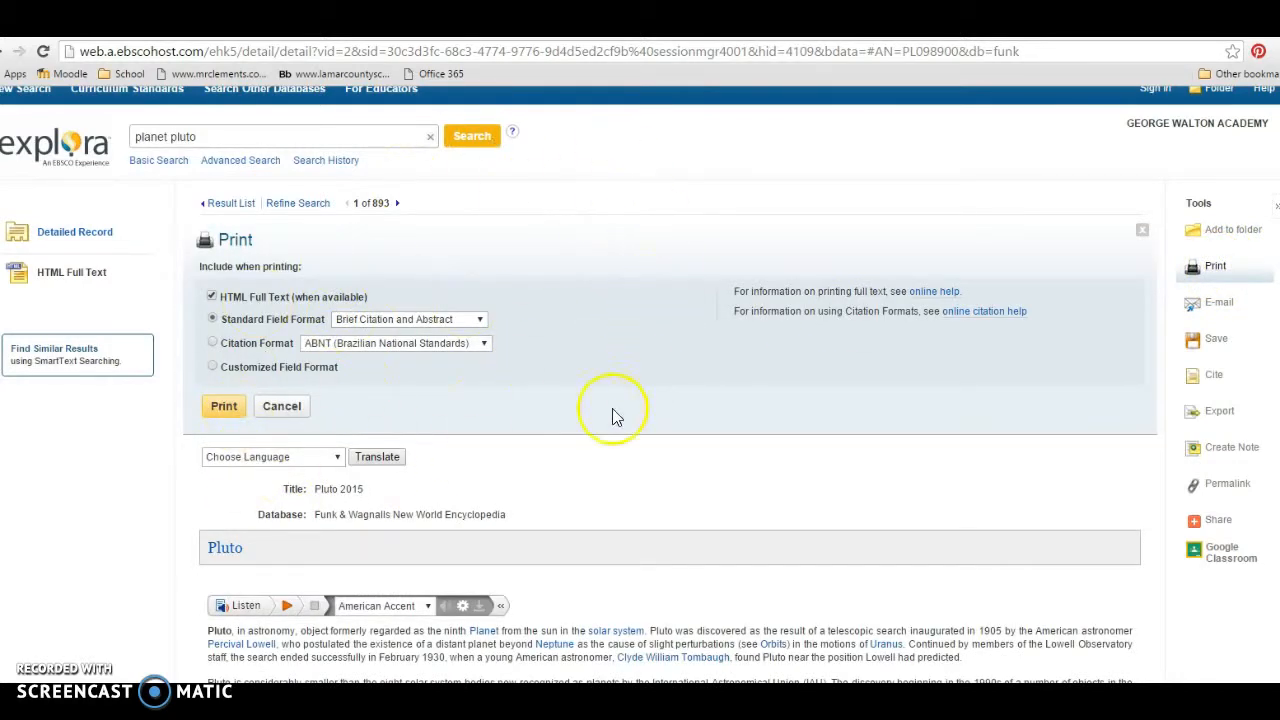
click(224, 406)
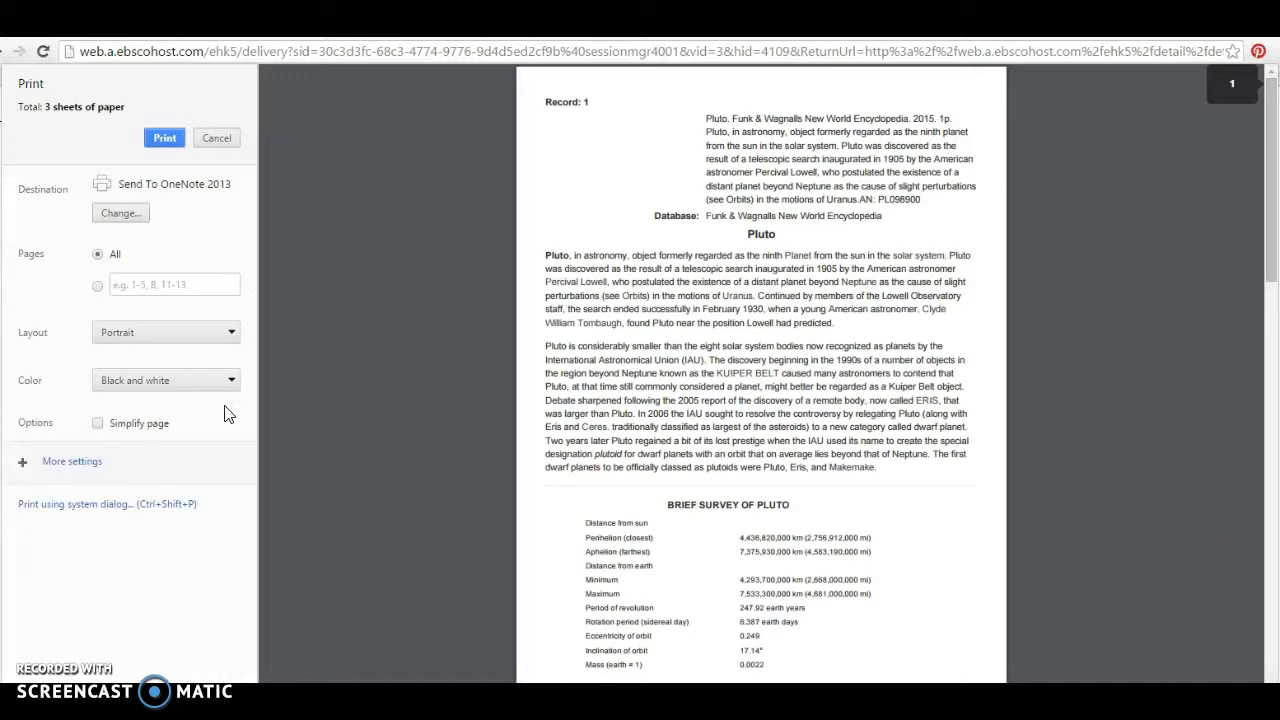
click(219, 122)
click(224, 136)
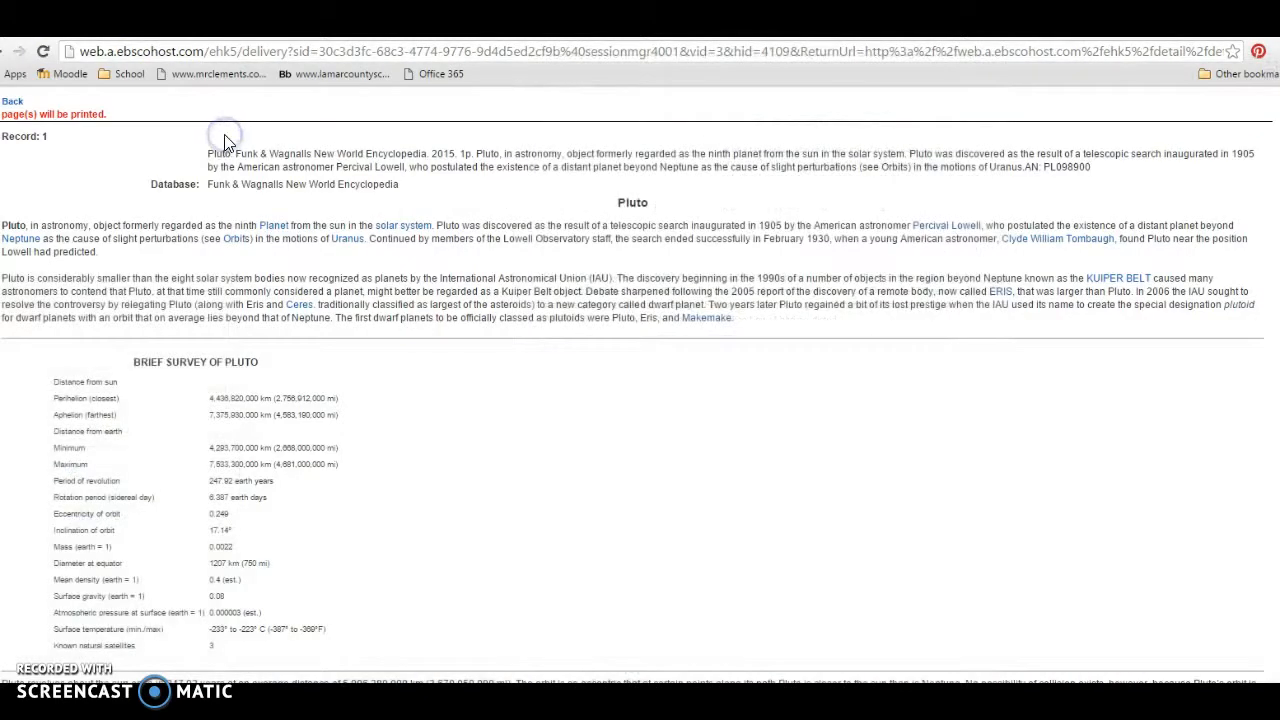
Switch to OneNote and examine the online resource logins on the Remote Access page of the 6th Planets Research section.
click(467, 268)
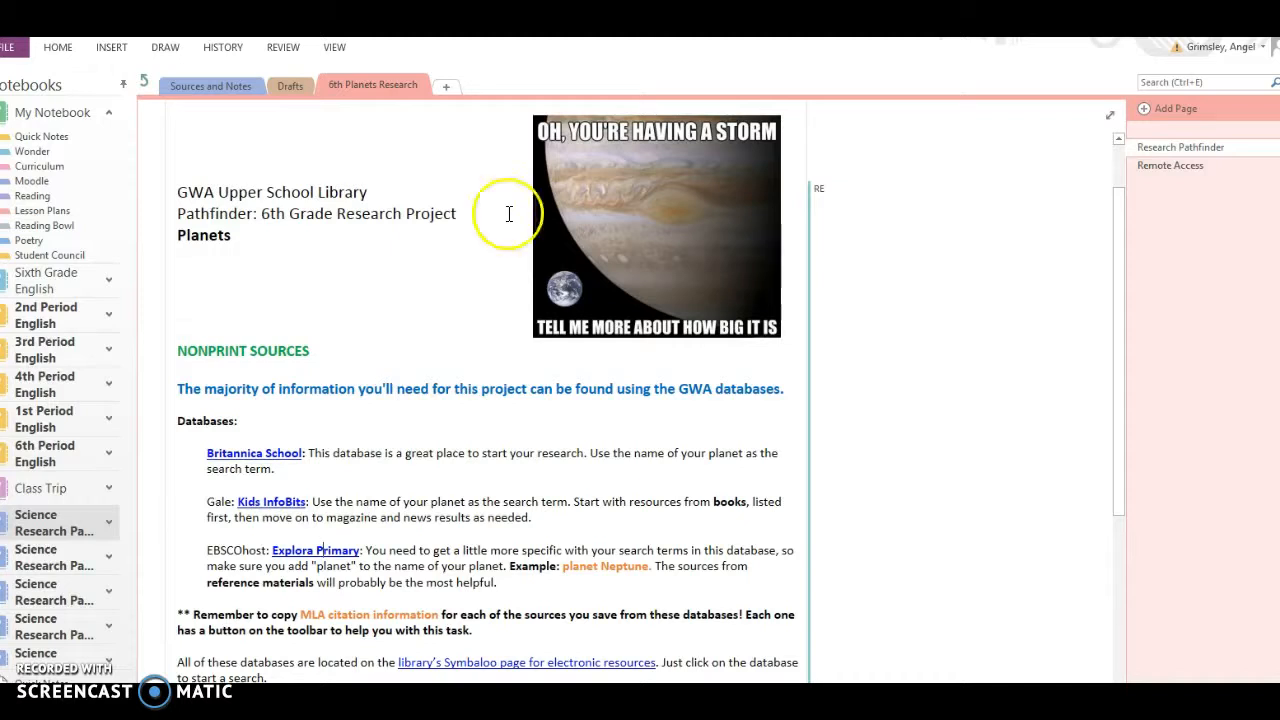
click(1169, 166)
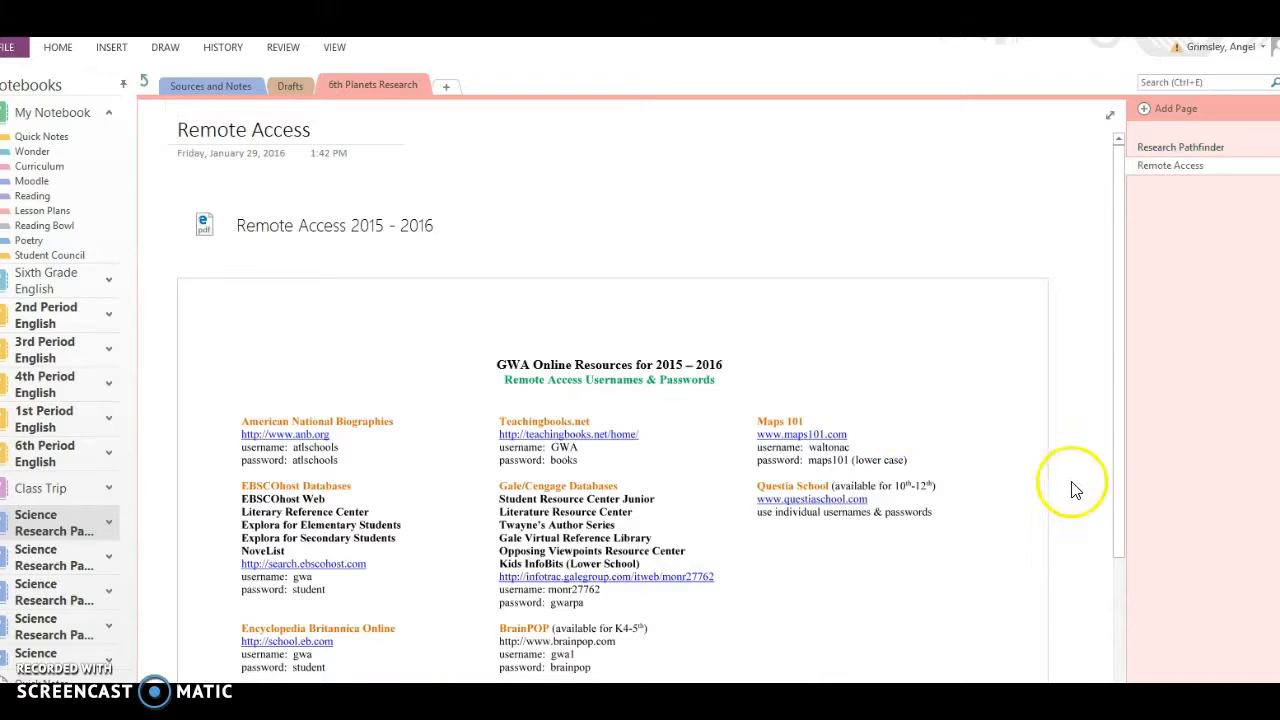
right_click(1118, 570)
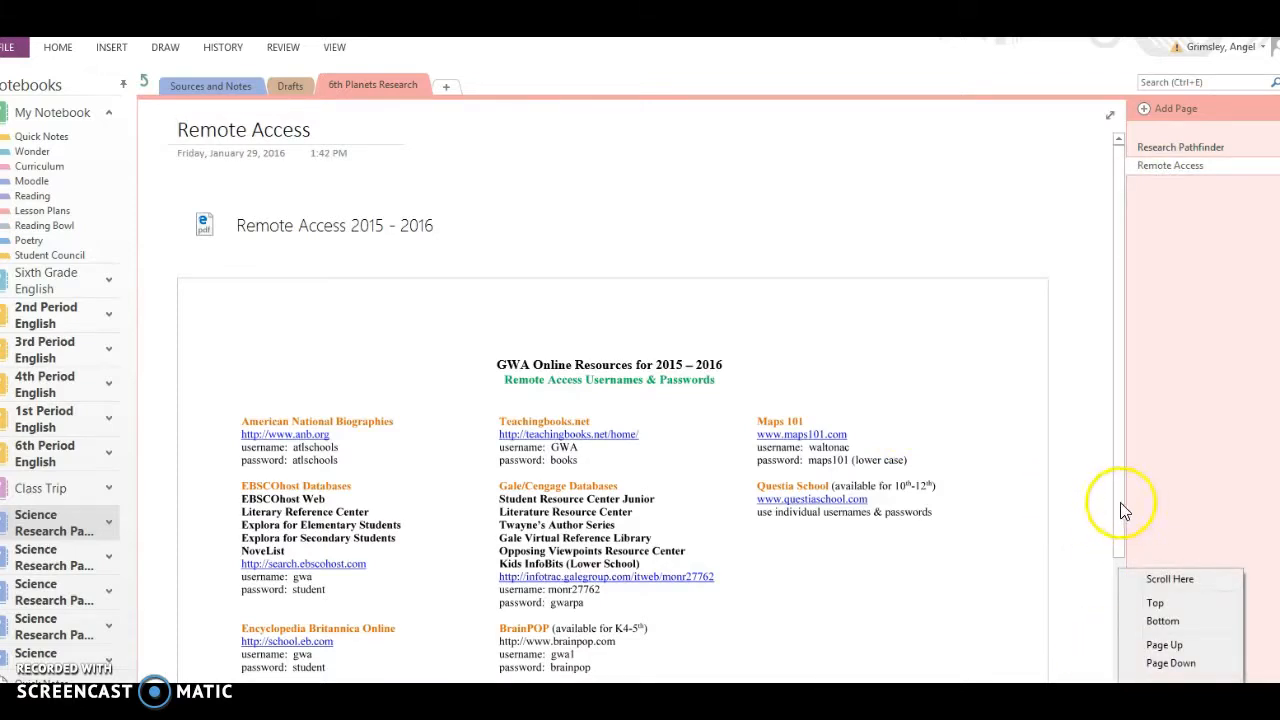
drag(938, 272, 975, 63)
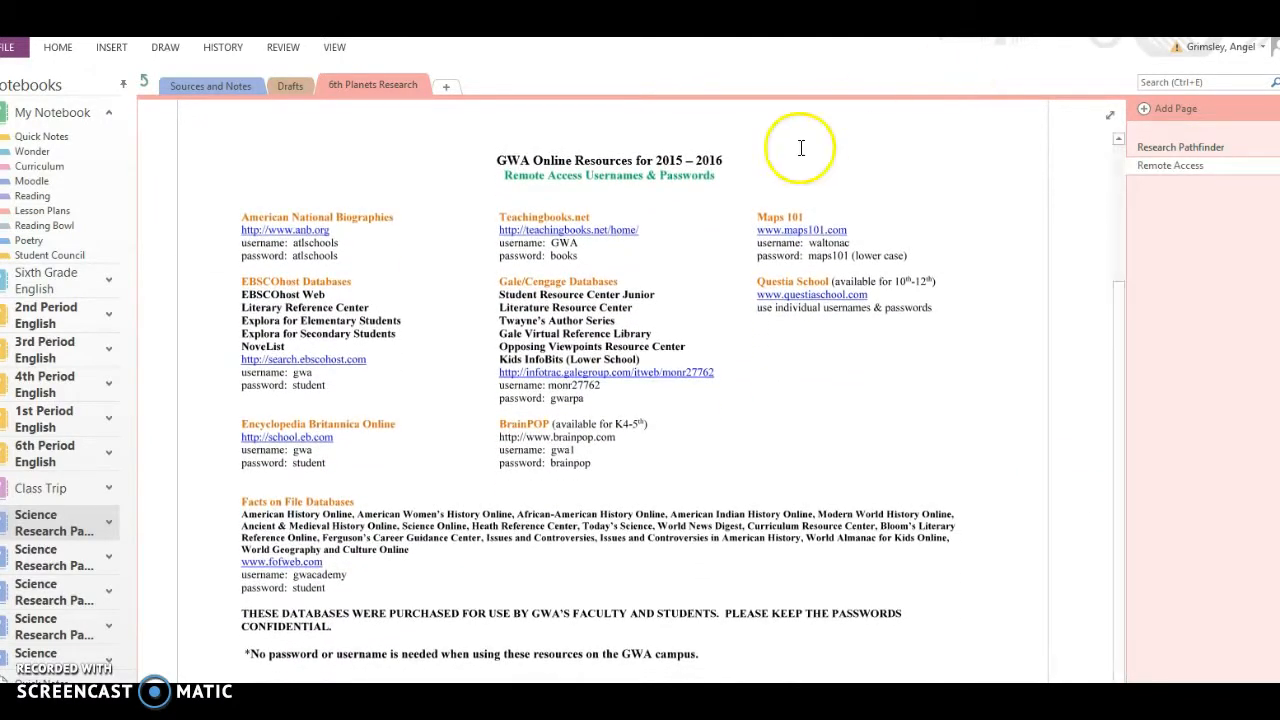